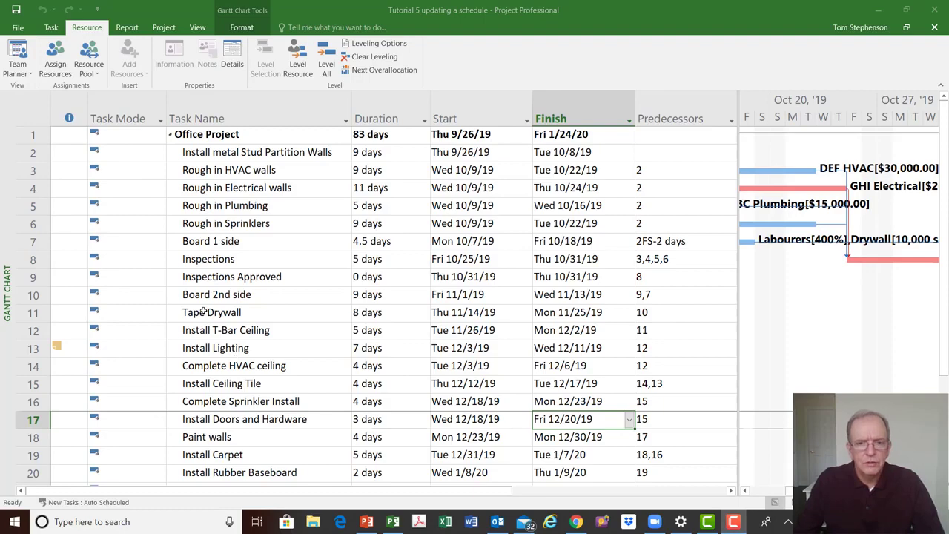
{"action": "scroll", "coordinate": [208, 313], "scroll_direction": "down", "scroll_amount": 3}
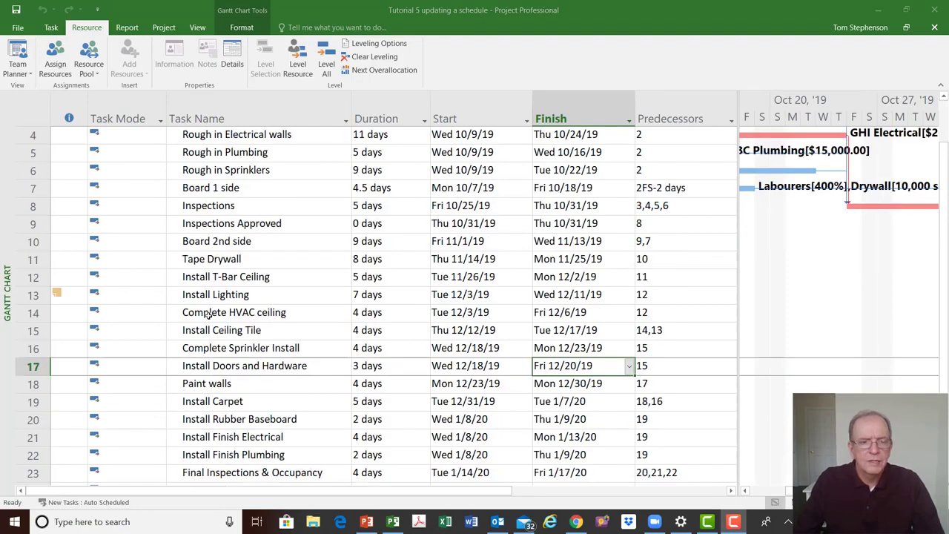
{"action": "scroll", "coordinate": [209, 314], "scroll_direction": "up", "scroll_amount": 3}
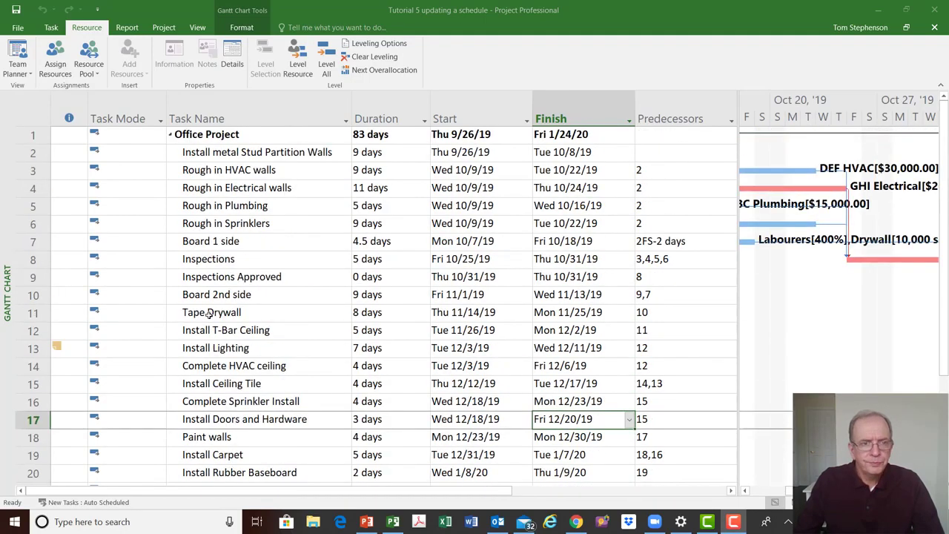
Display the Cost table for the tasks, then switch back to the Entry table
{"action": "right_click", "coordinate": [36, 118]}
{"action": "left_click", "coordinate": [61, 135]}
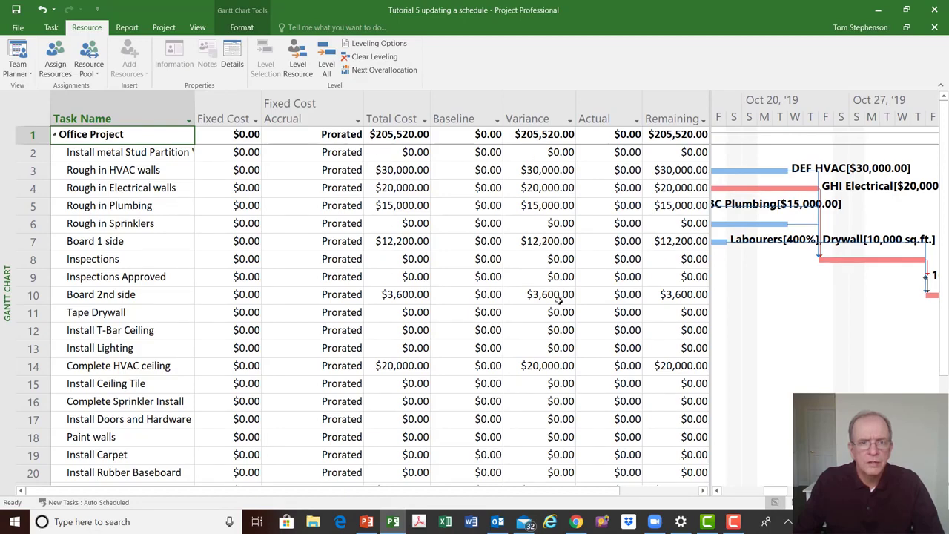
{"action": "left_click", "coordinate": [34, 110]}
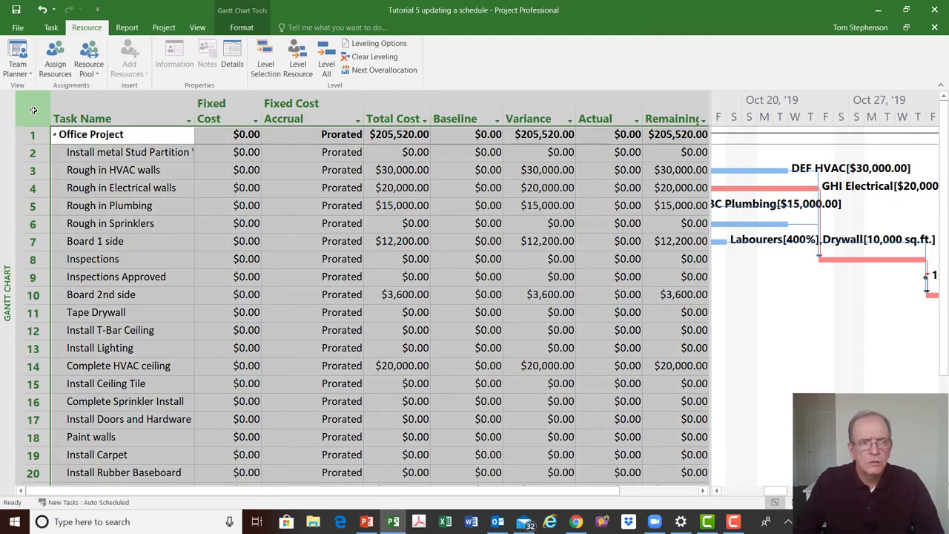
{"action": "right_click", "coordinate": [33, 110]}
{"action": "left_click", "coordinate": [60, 149]}
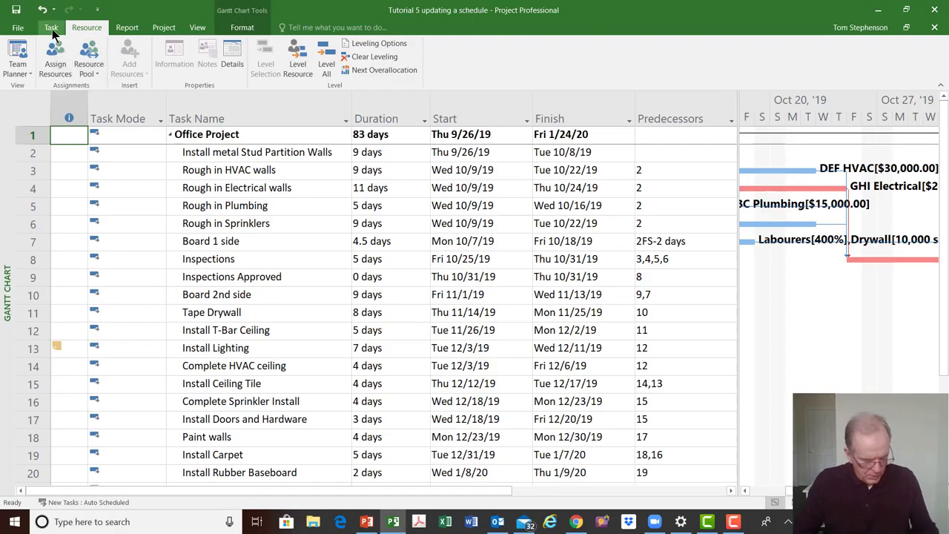
{"action": "key", "text": "ctrl"}
{"action": "key", "text": "ctrl"}
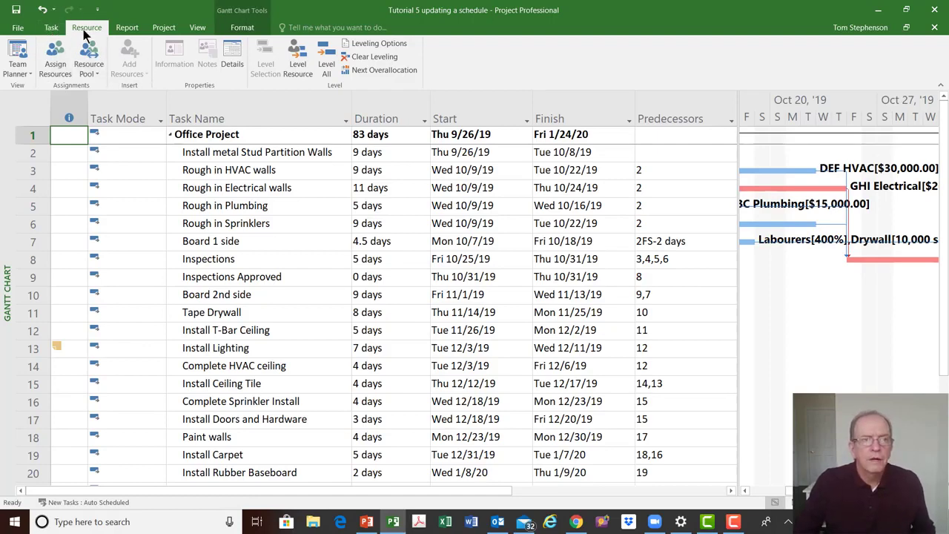
{"action": "key", "text": "ctrl"}
{"action": "key", "text": "ctrl"}
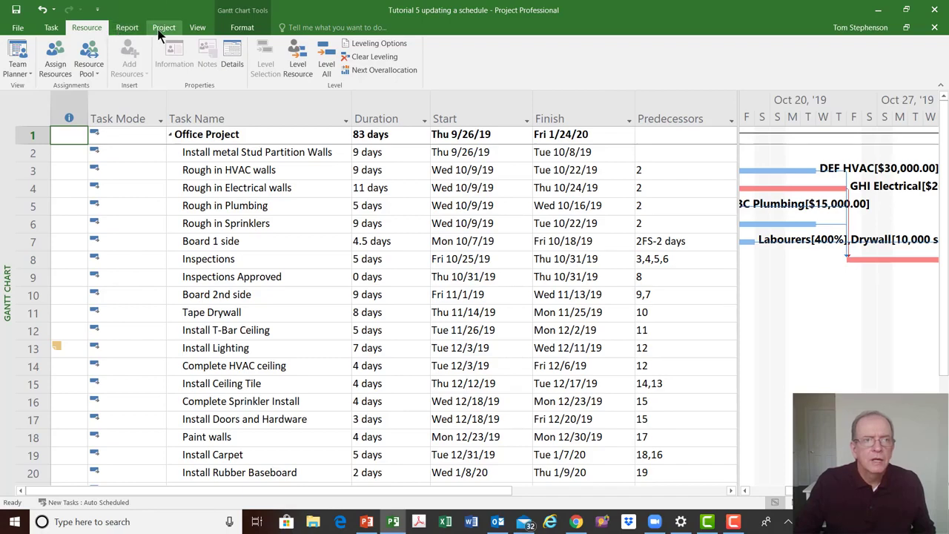
{"action": "key", "text": "ctrl"}
{"action": "key", "text": "ctrl"}
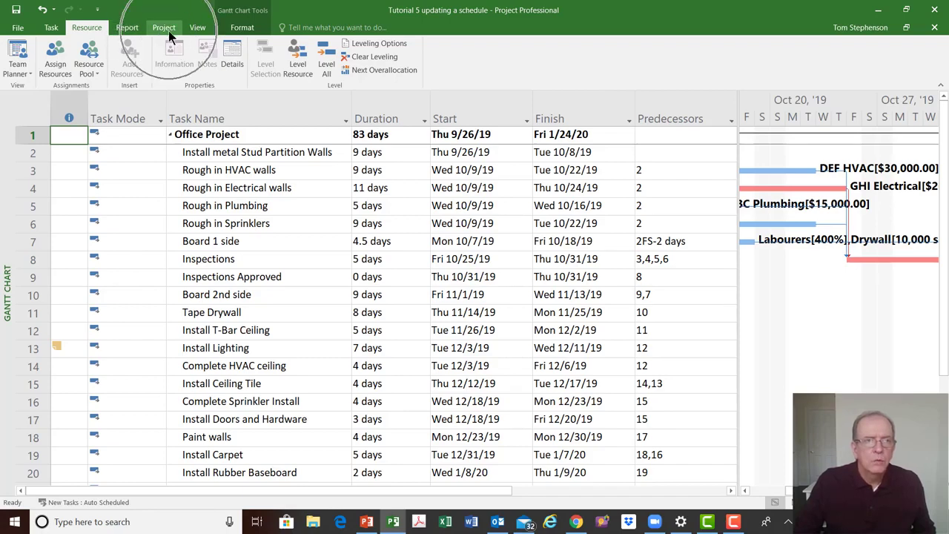
{"action": "key", "text": "ctrl"}
Review the Project Information dialog for the project's dates and schedule settings, then close it
{"action": "left_click", "coordinate": [168, 30]}
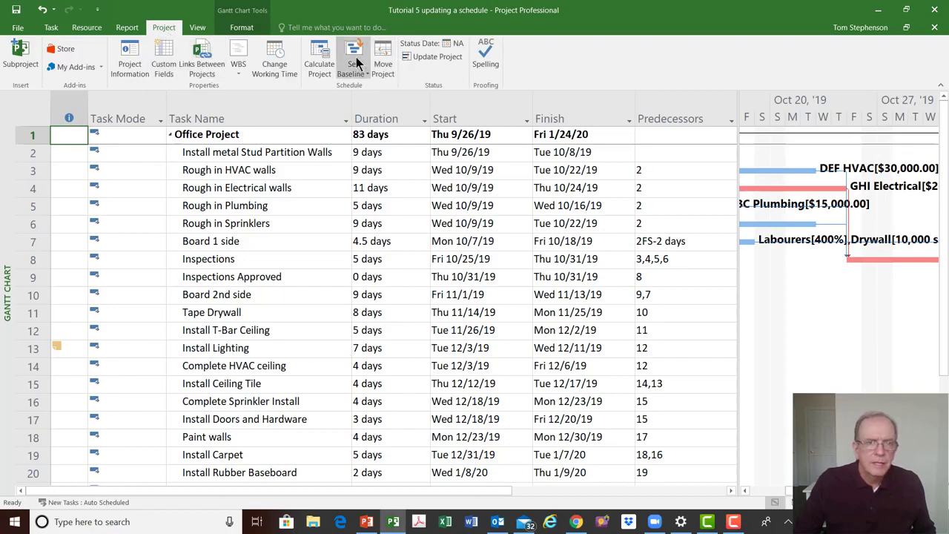
{"action": "key", "text": "ctrl"}
{"action": "key", "text": "ctrl"}
{"action": "key", "text": "ctrl"}
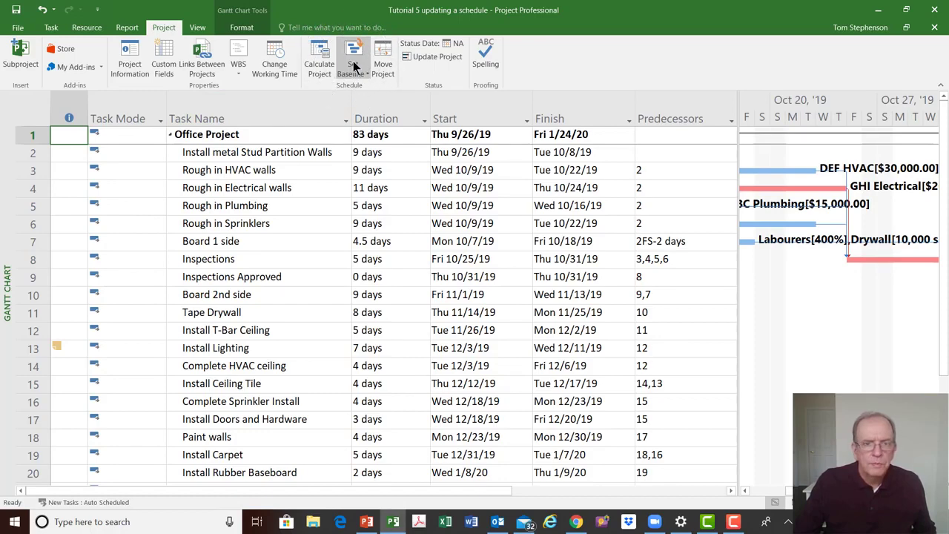
{"action": "left_click", "coordinate": [130, 59]}
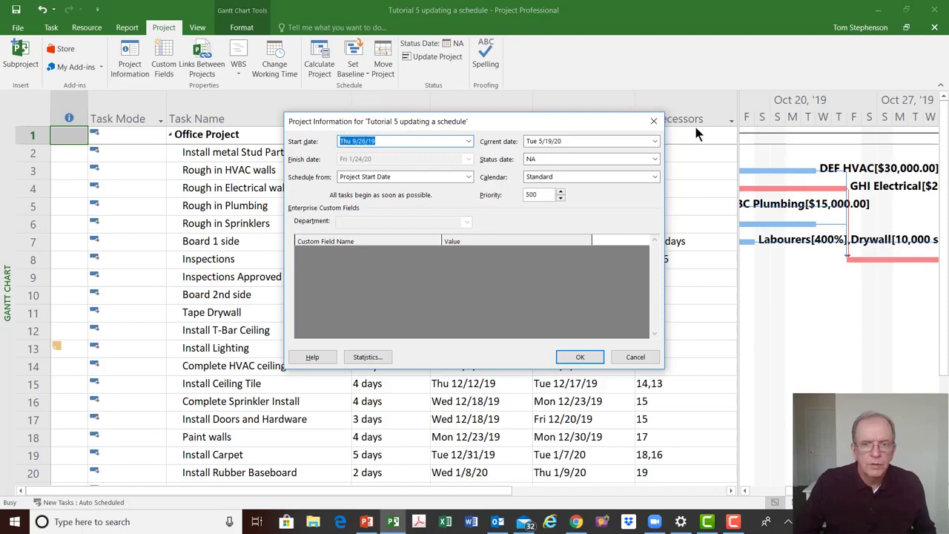
{"action": "left_click", "coordinate": [653, 120]}
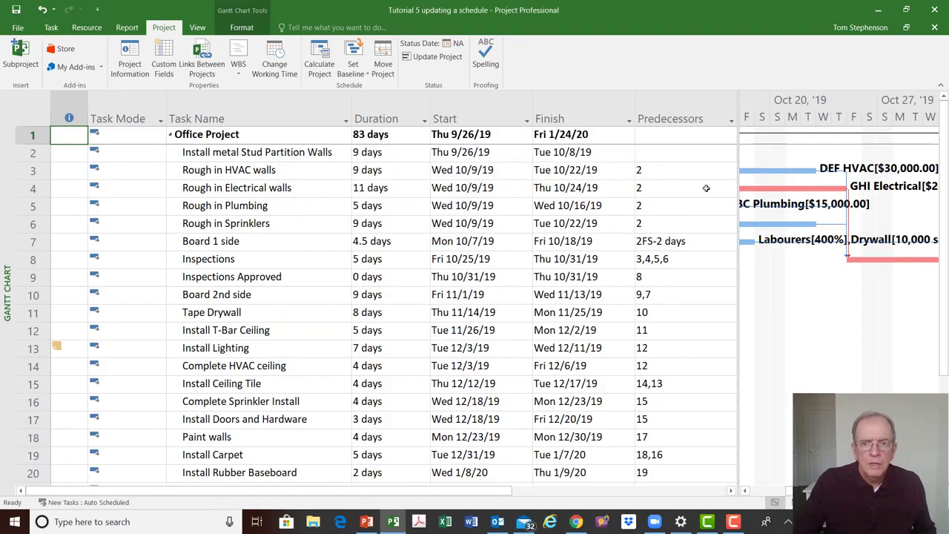
{"action": "left_click_drag", "start_coordinate": [738, 184], "coordinate": [725, 184]}
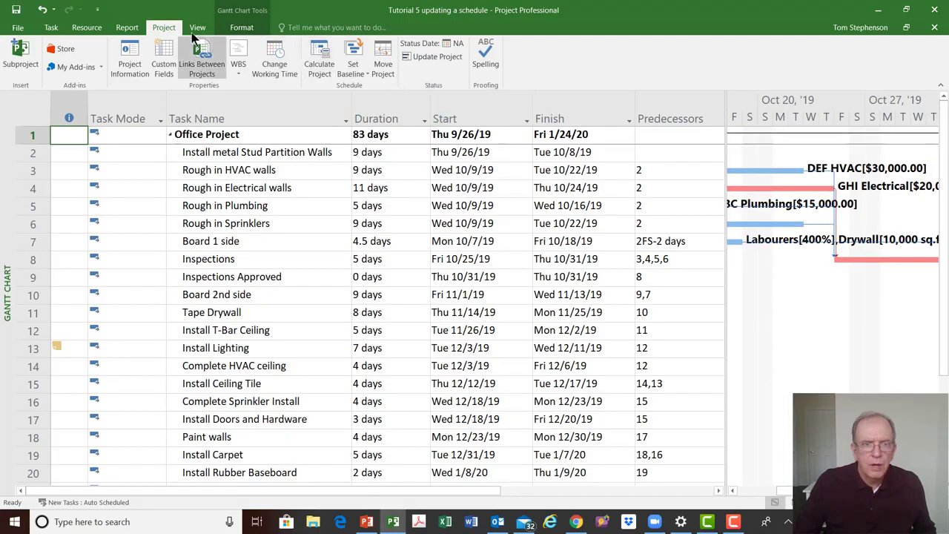
{"action": "left_click", "coordinate": [171, 28]}
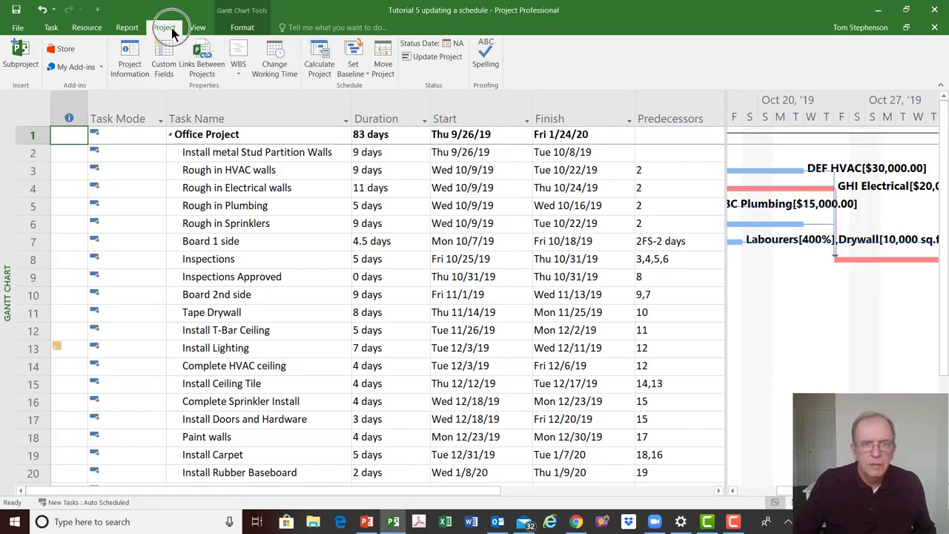
{"action": "left_click", "coordinate": [358, 71]}
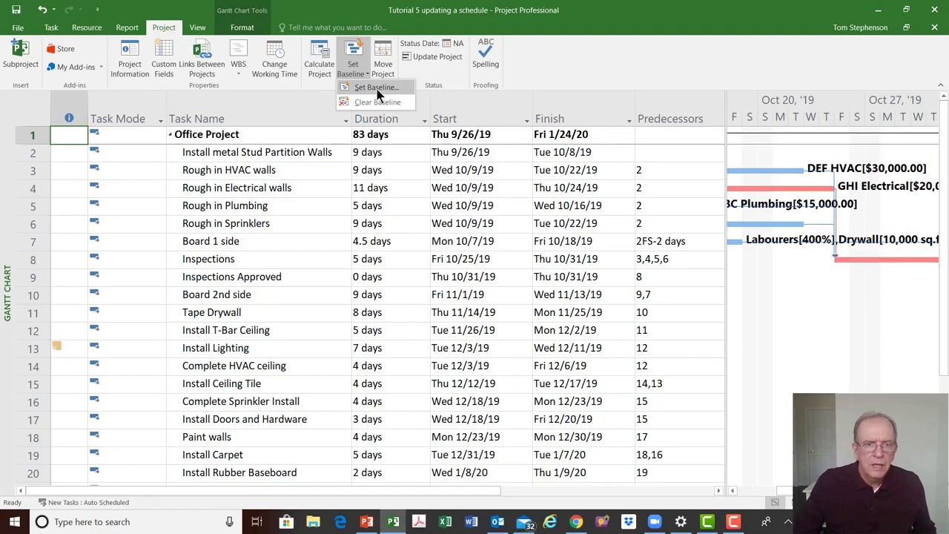
{"action": "left_click", "coordinate": [376, 88]}
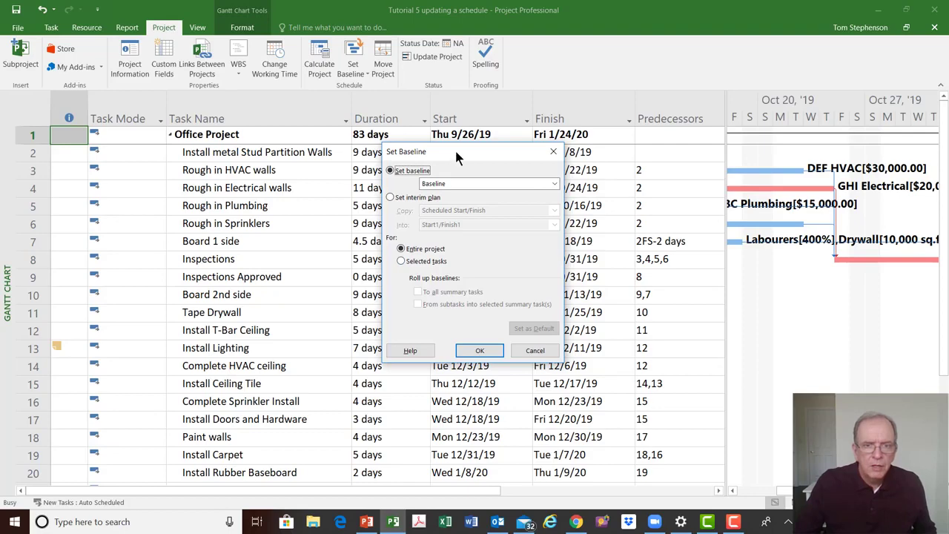
{"action": "left_click_drag", "start_coordinate": [454, 149], "coordinate": [419, 183]}
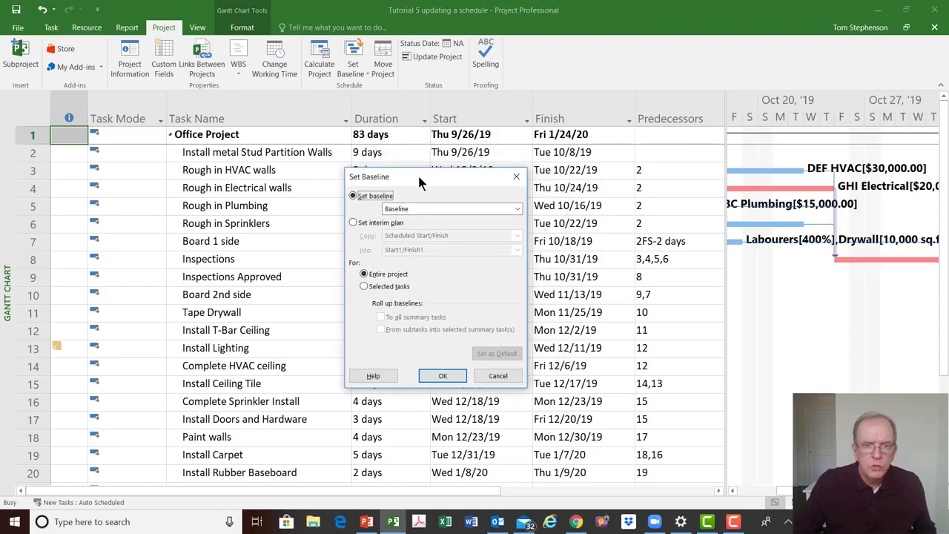
{"action": "left_click", "coordinate": [517, 178]}
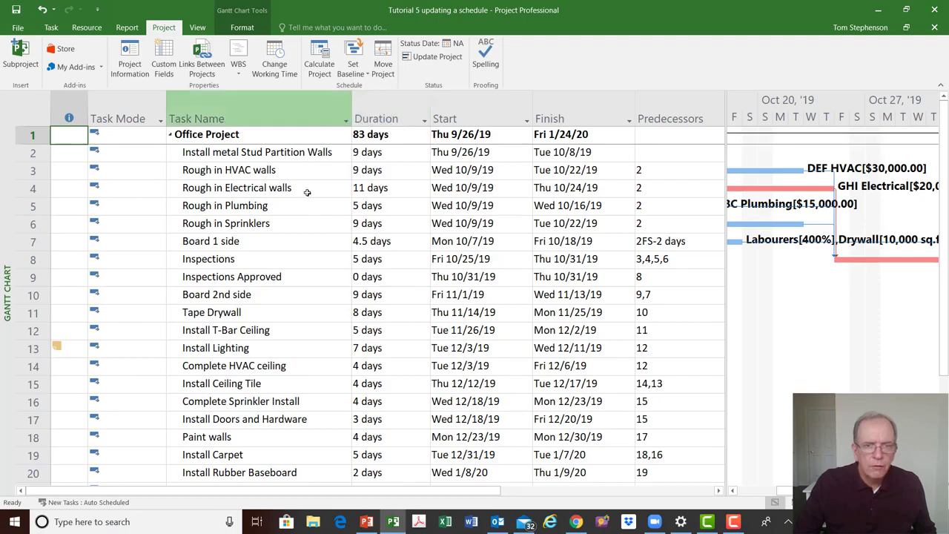
Switch the task sheet to the Variance table
{"action": "left_click", "coordinate": [33, 116]}
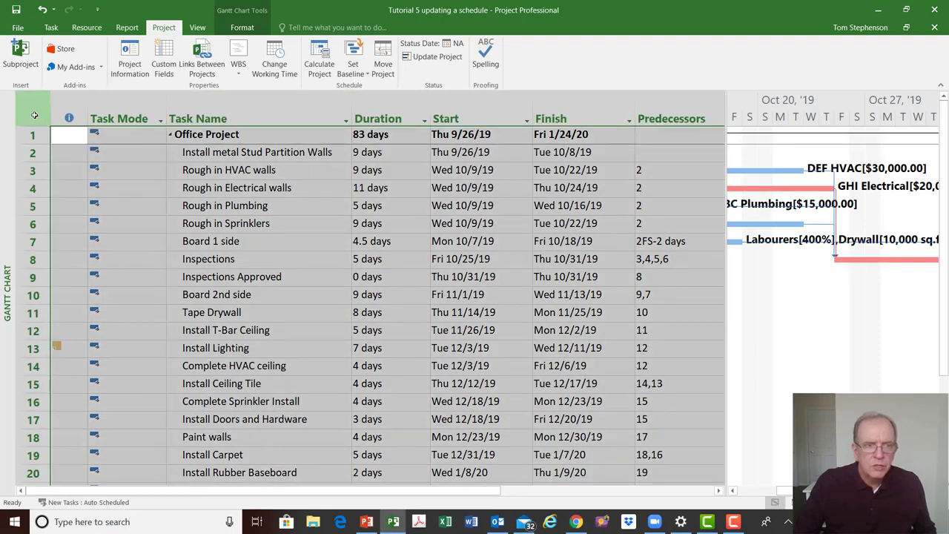
{"action": "right_click", "coordinate": [27, 112]}
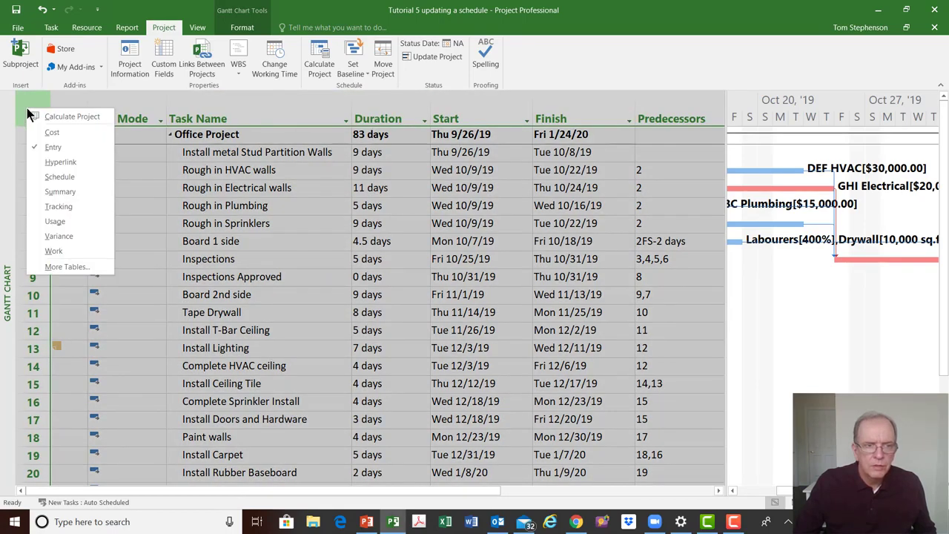
{"action": "left_click", "coordinate": [27, 103]}
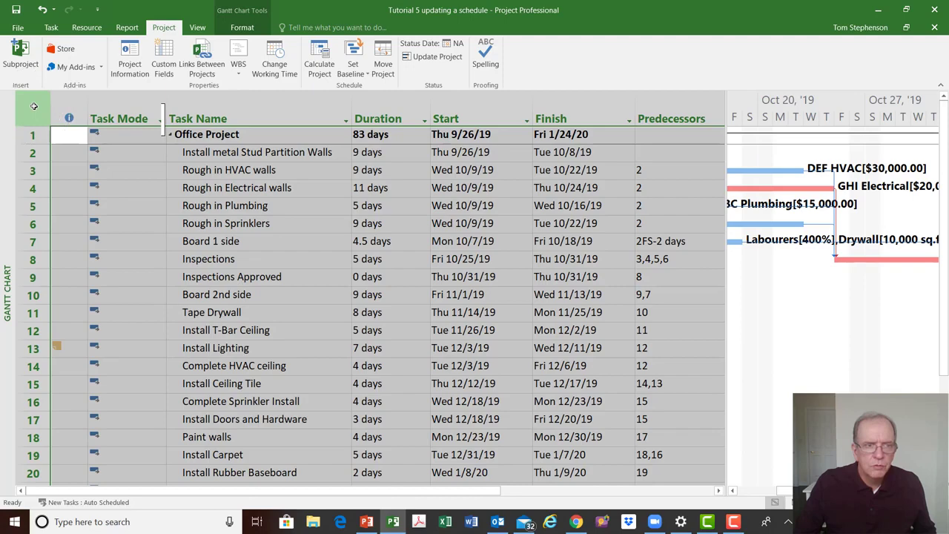
{"action": "right_click", "coordinate": [33, 106]}
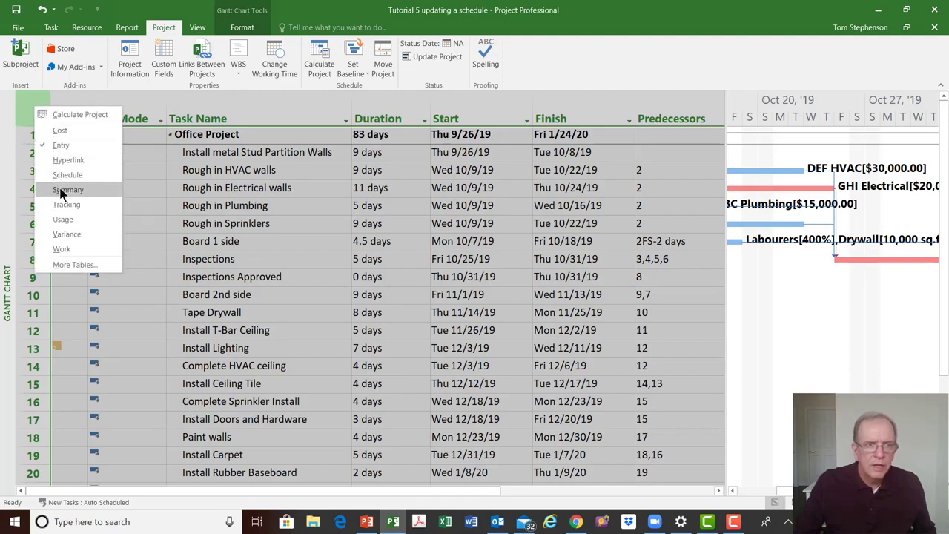
{"action": "left_click", "coordinate": [66, 233]}
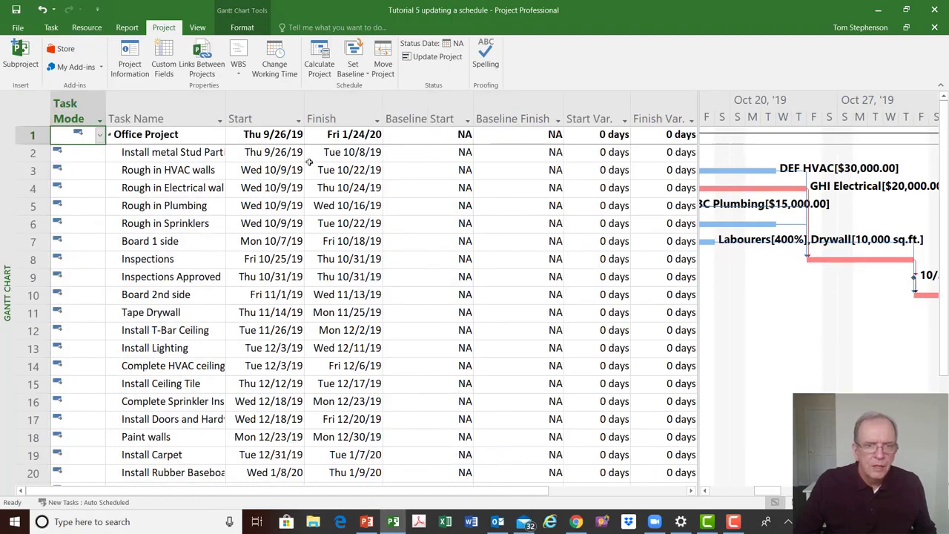
Set the baseline for the entire project using Baseline
{"action": "left_click", "coordinate": [421, 109]}
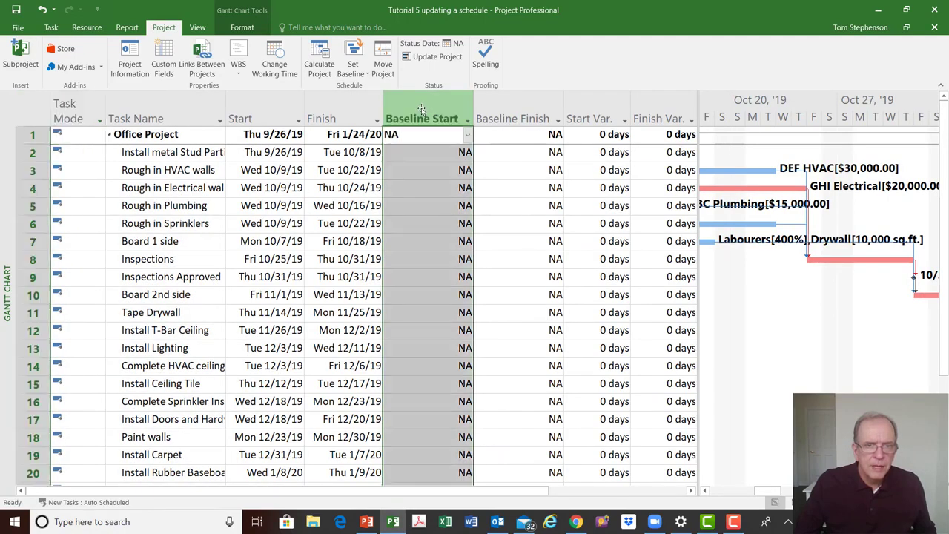
{"action": "left_click", "coordinate": [513, 112]}
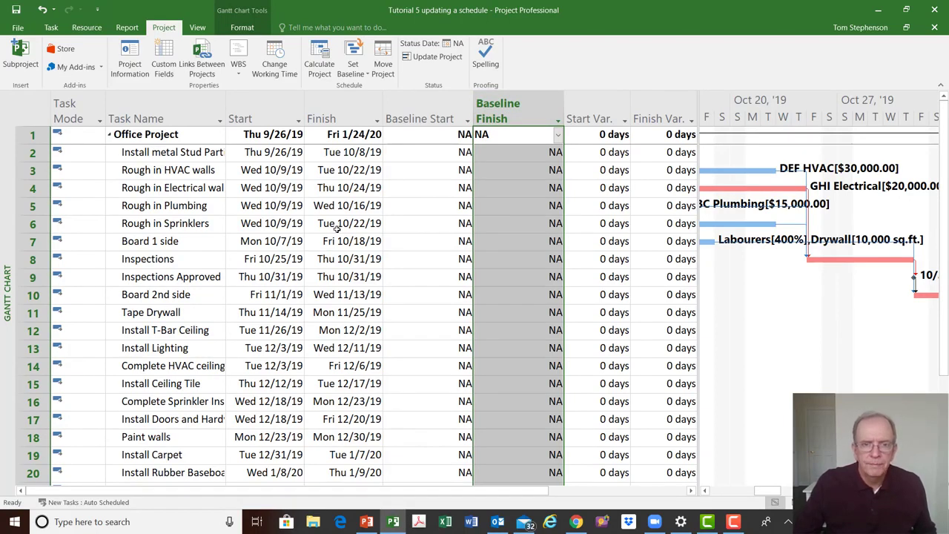
{"action": "left_click", "coordinate": [356, 72]}
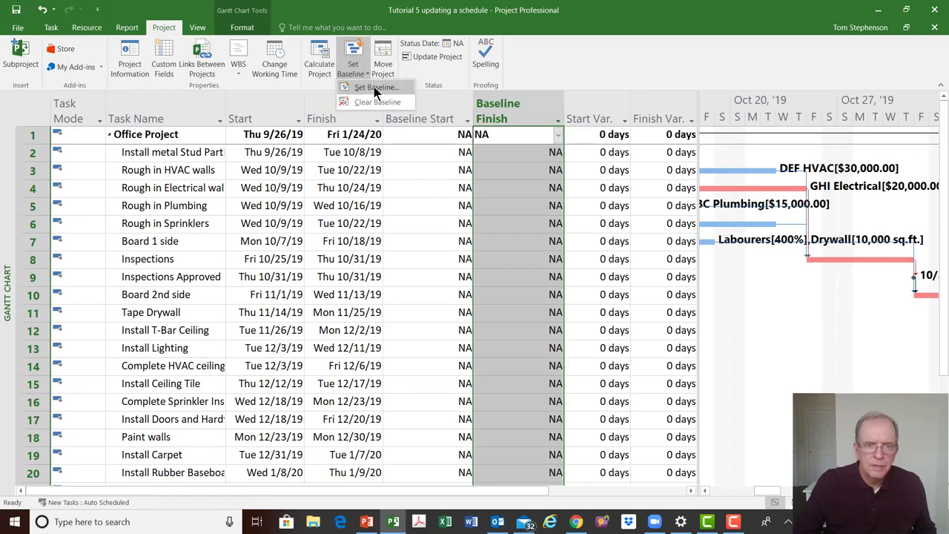
{"action": "left_click", "coordinate": [373, 89]}
{"action": "left_click_drag", "start_coordinate": [447, 156], "coordinate": [706, 57]}
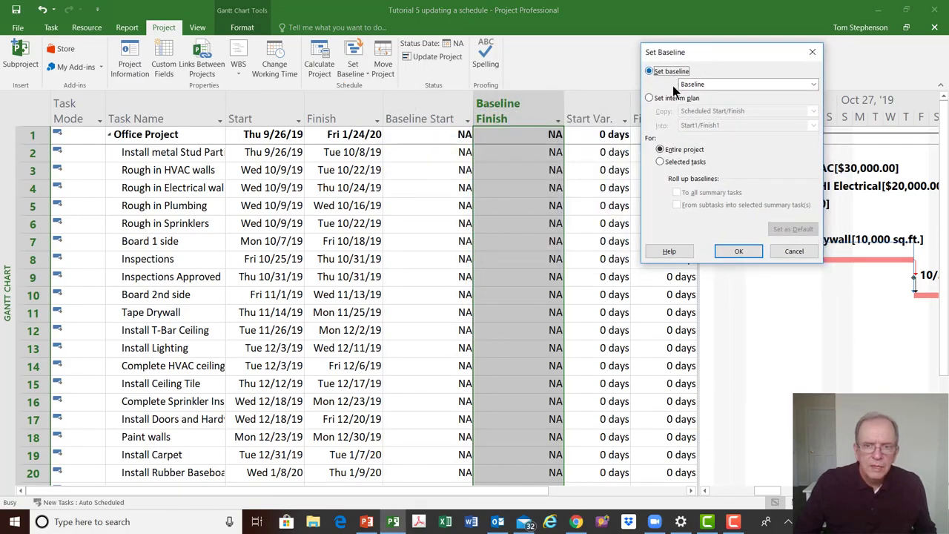
{"action": "left_click", "coordinate": [737, 251]}
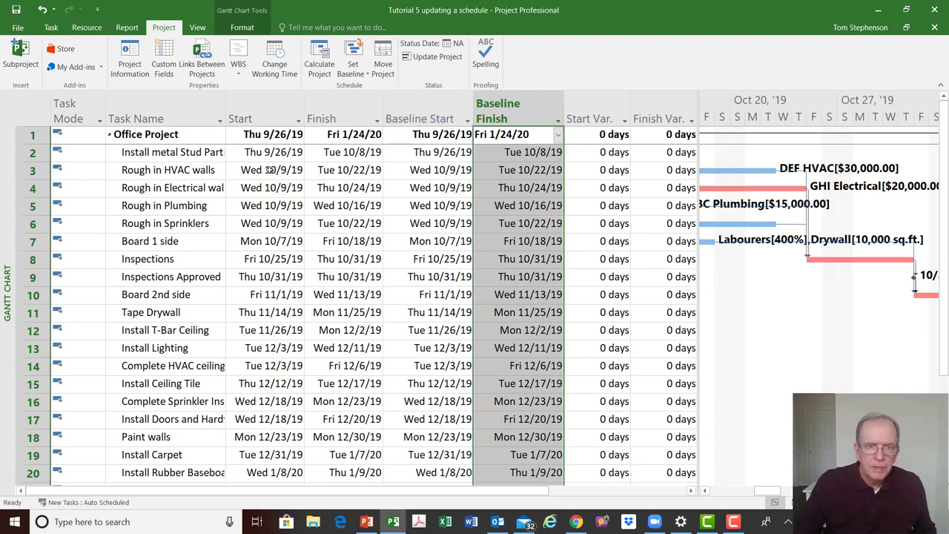
Compare the Start and Finish columns with the Baseline Start, Baseline Finish and variance columns
{"action": "left_click", "coordinate": [261, 109]}
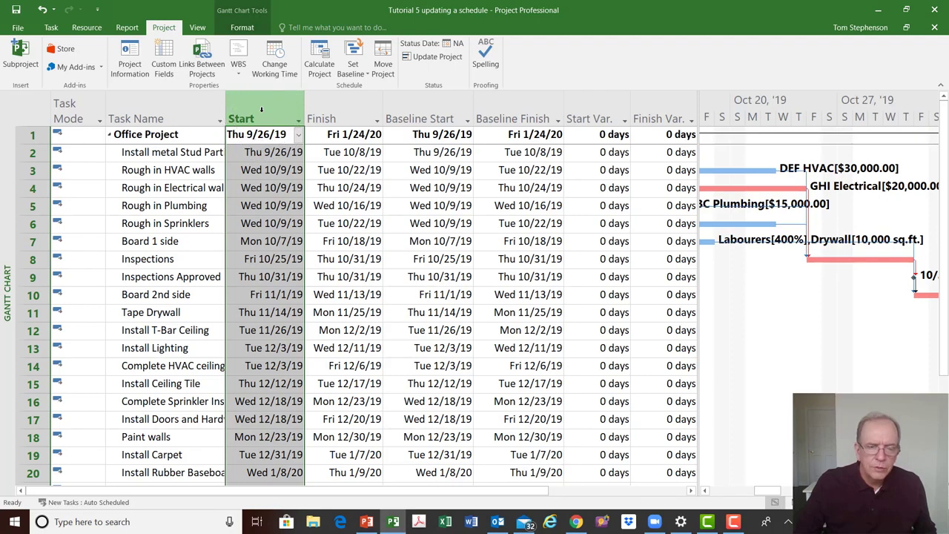
{"action": "left_click", "coordinate": [427, 109]}
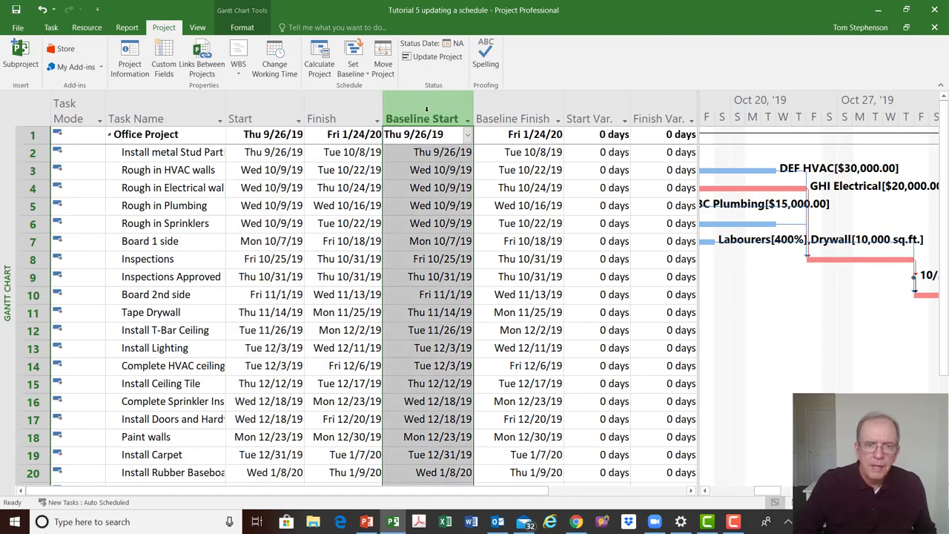
{"action": "left_click", "coordinate": [346, 109]}
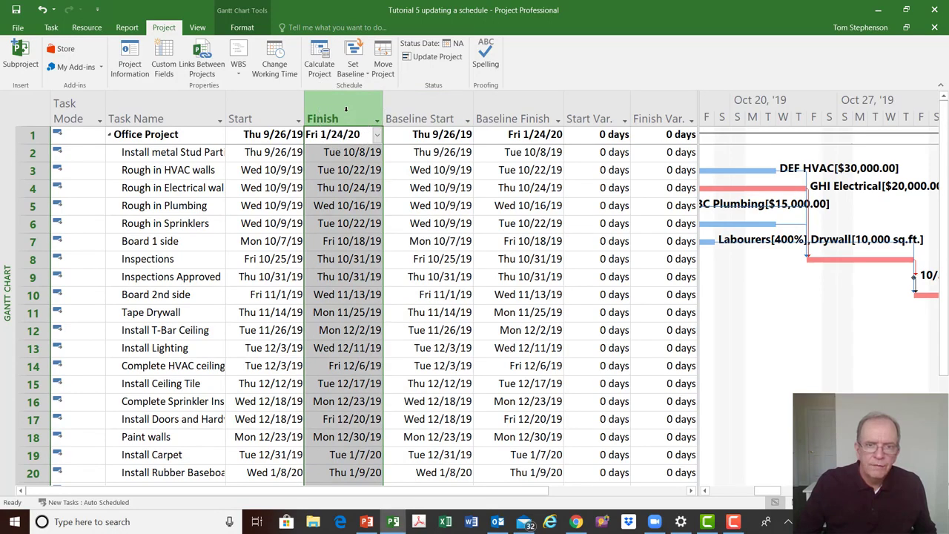
{"action": "left_click", "coordinate": [503, 113]}
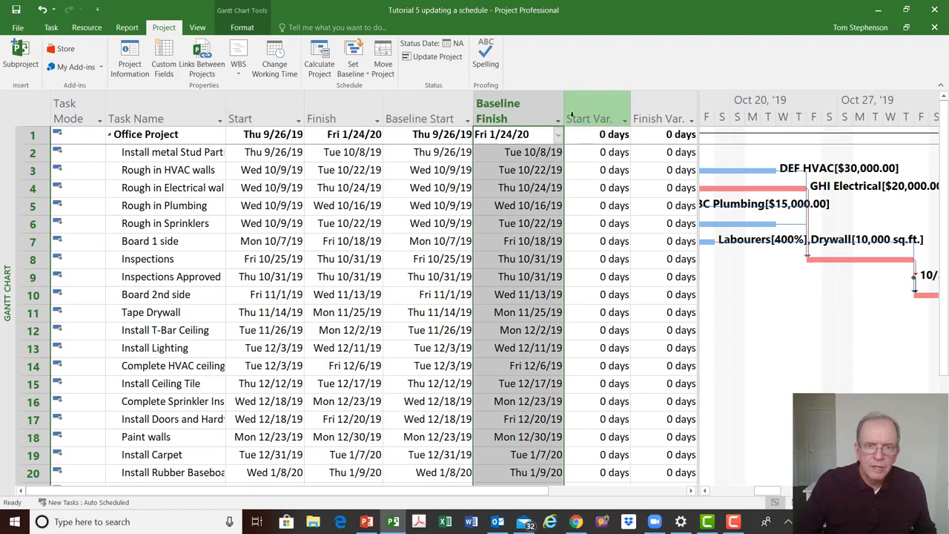
{"action": "left_click", "coordinate": [619, 171]}
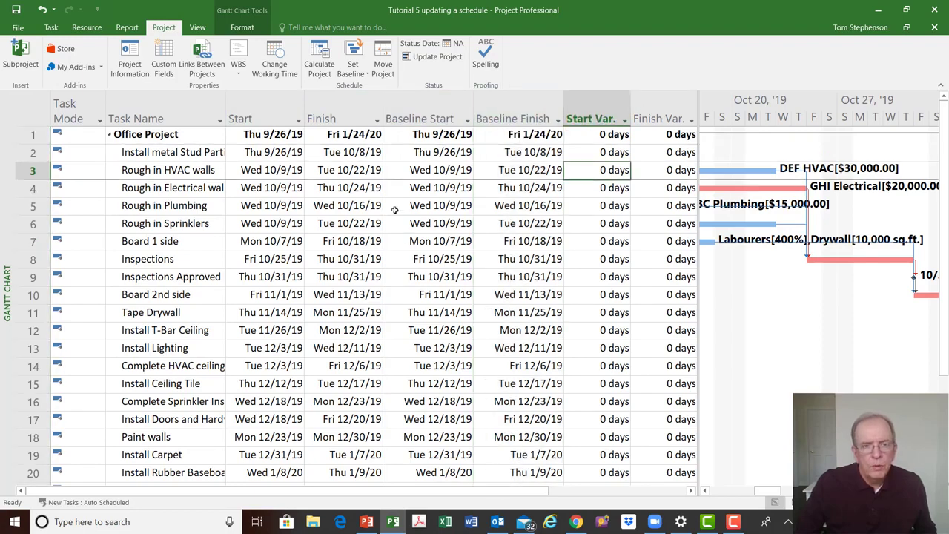
{"action": "left_click", "coordinate": [423, 101]}
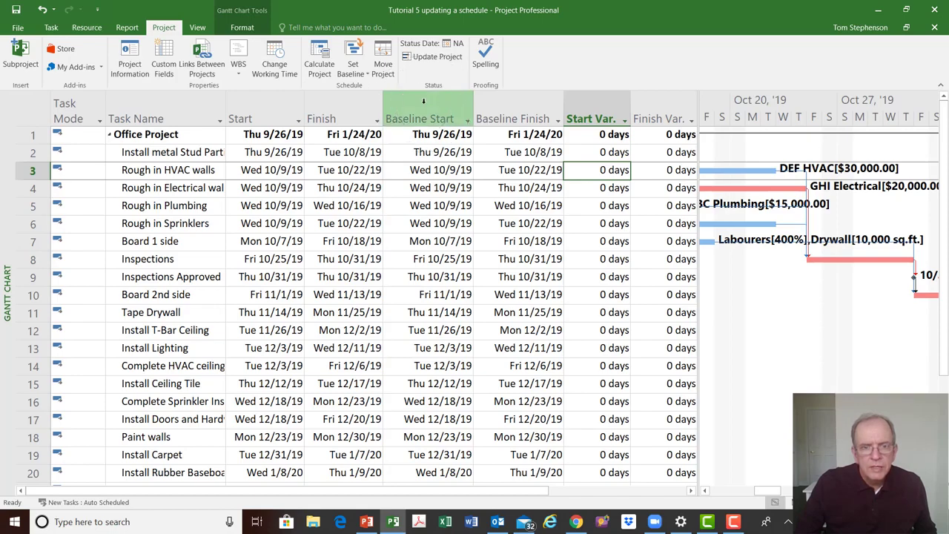
{"action": "left_click", "coordinate": [508, 101]}
{"action": "left_click", "coordinate": [420, 102]}
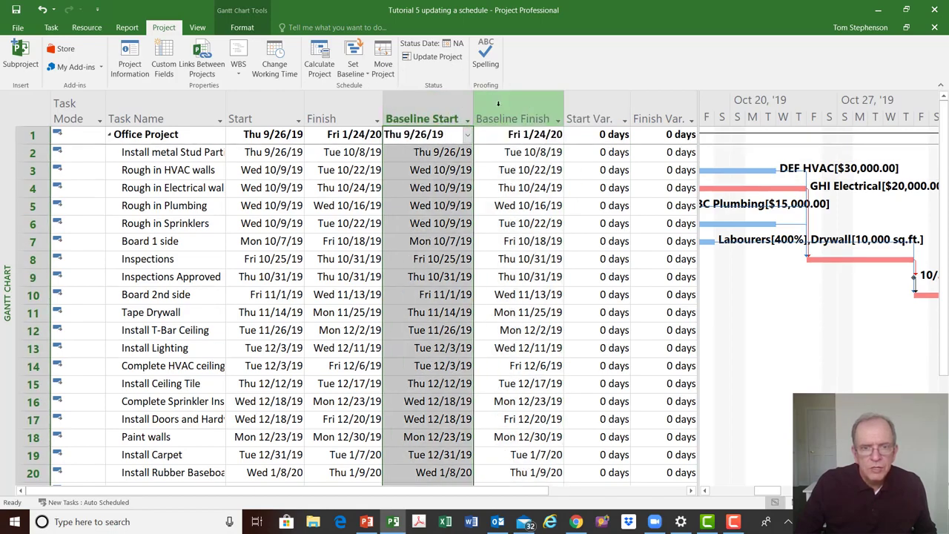
Select the Baseline Finish, Start, Finish and Baseline Start columns in turn for comparison, and save the project
{"action": "left_click", "coordinate": [498, 103]}
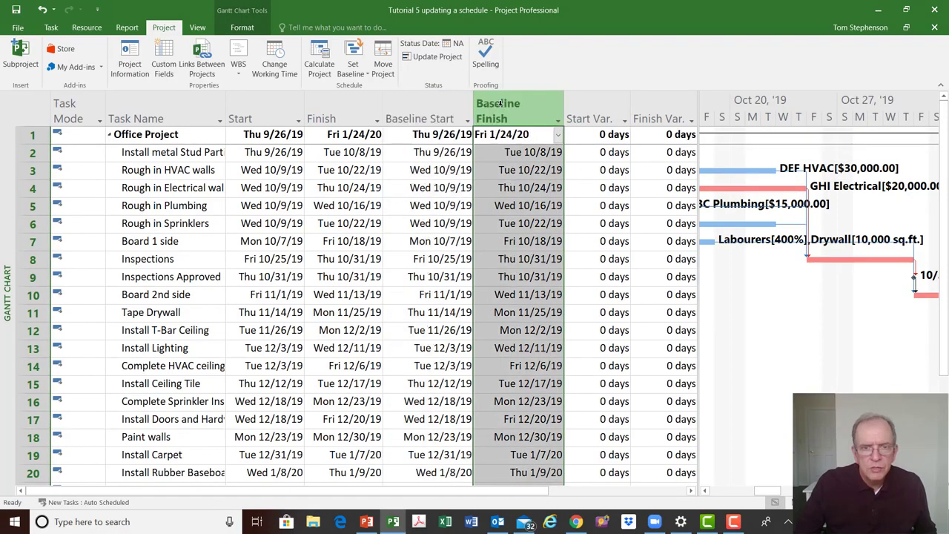
{"action": "left_click", "coordinate": [240, 112]}
{"action": "left_click", "coordinate": [326, 112]}
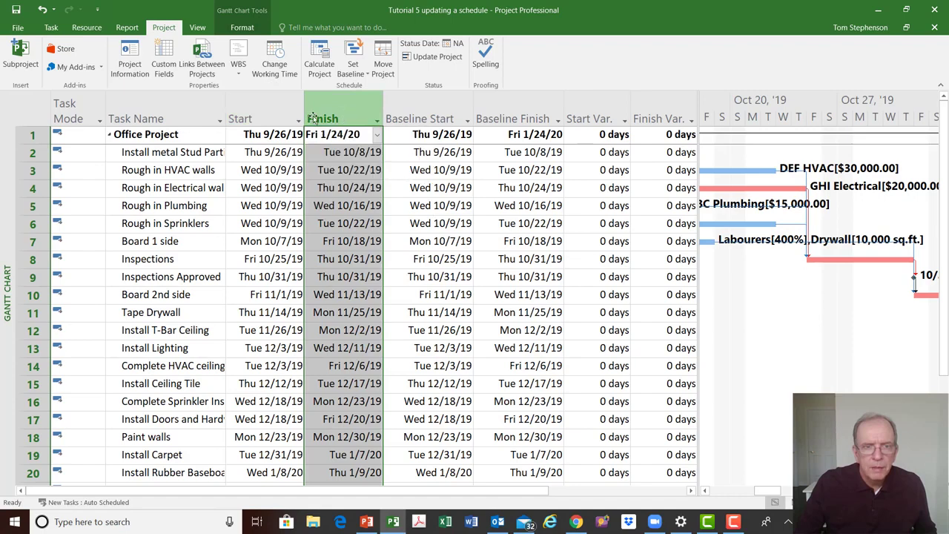
{"action": "left_click", "coordinate": [414, 115]}
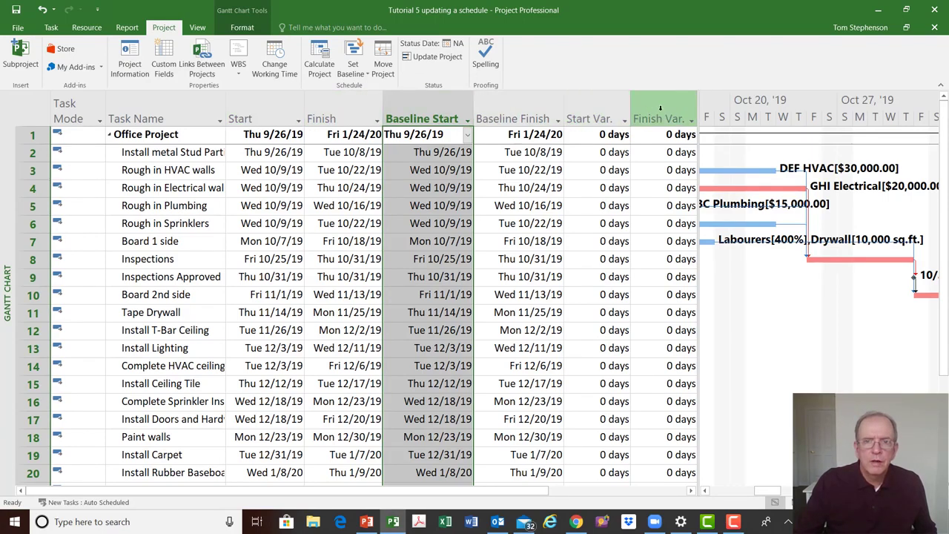
{"action": "left_click", "coordinate": [16, 10]}
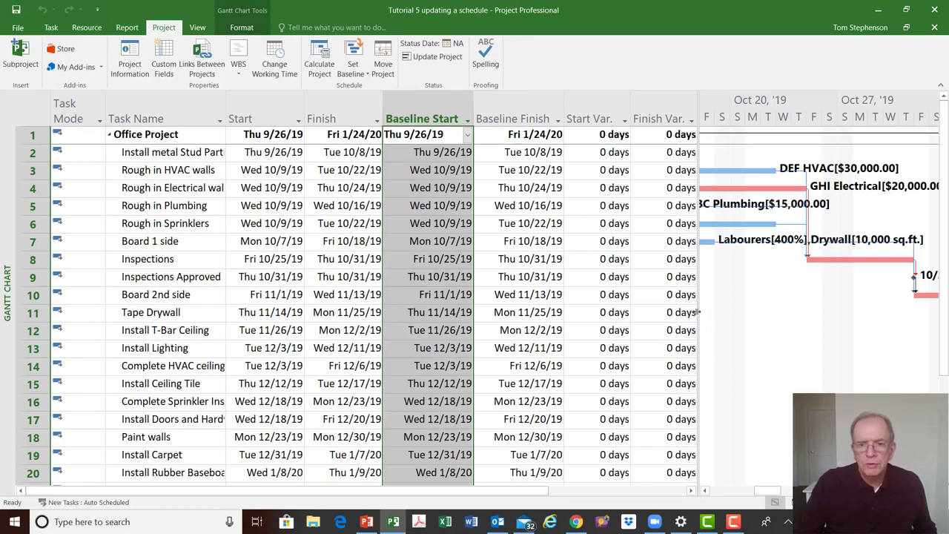
Enlarge the Gantt chart pane by moving the split between the task sheet and the chart
{"action": "left_click_drag", "start_coordinate": [698, 313], "coordinate": [562, 315]}
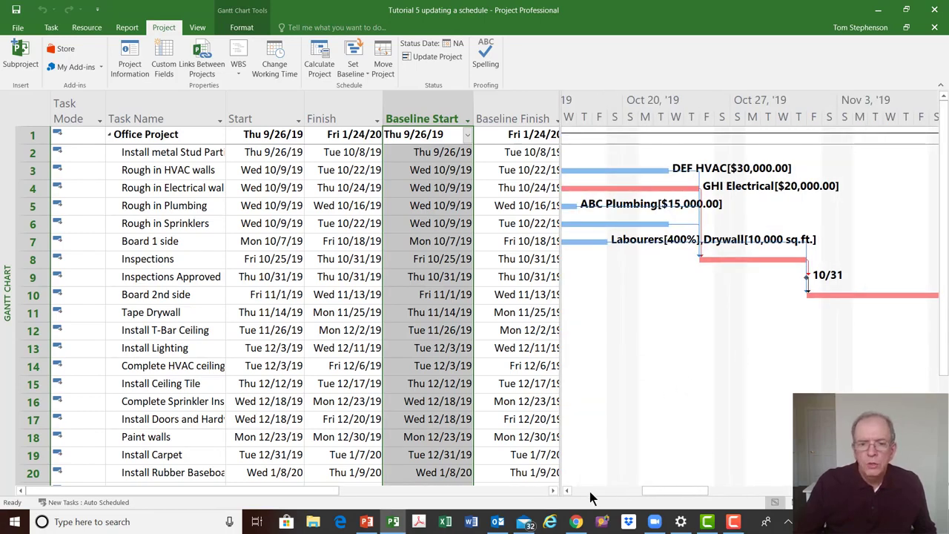
{"action": "left_click_drag", "start_coordinate": [650, 491], "coordinate": [588, 490]}
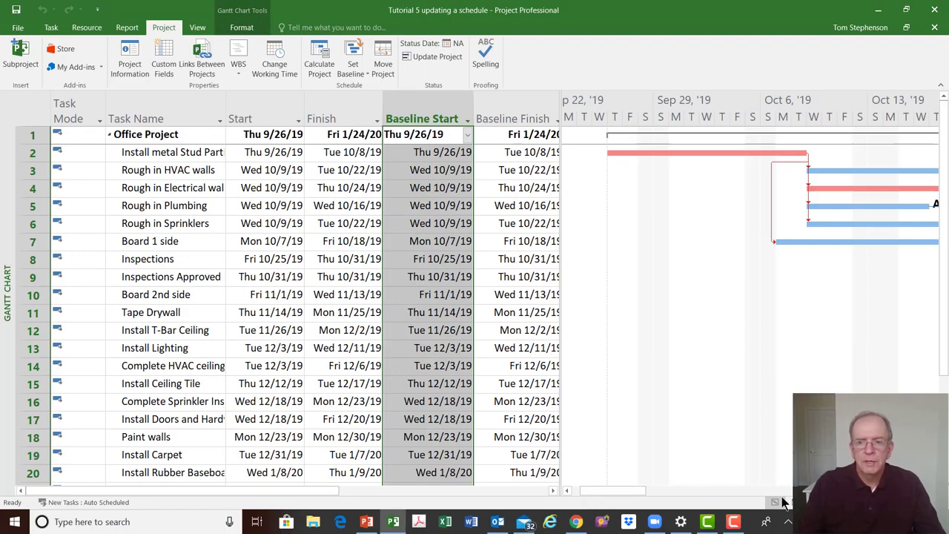
{"action": "left_click", "coordinate": [933, 490]}
{"action": "left_click", "coordinate": [932, 490]}
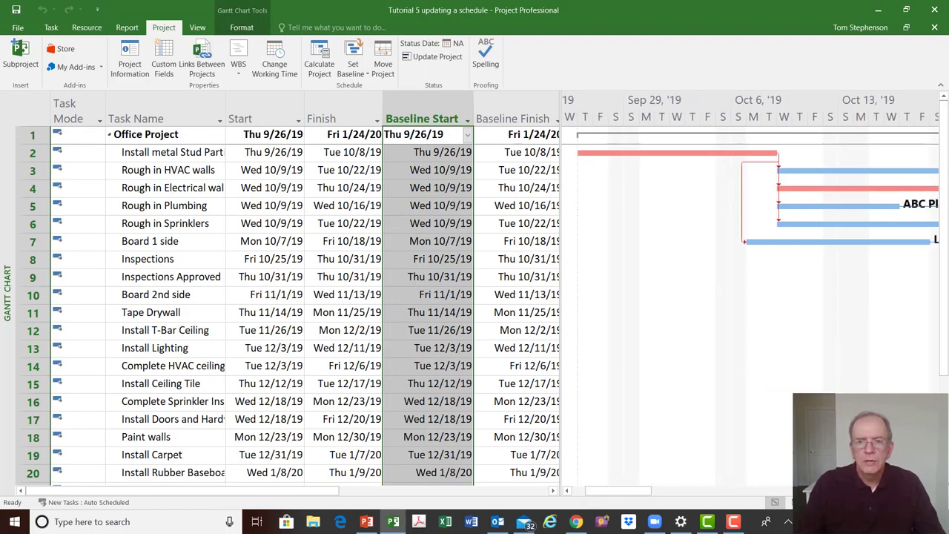
{"action": "left_click", "coordinate": [932, 490]}
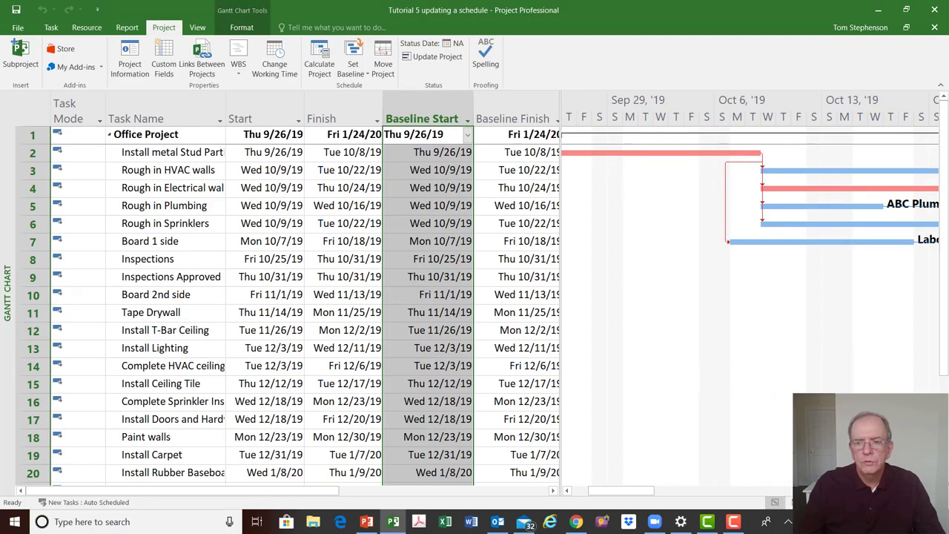
{"action": "left_click", "coordinate": [932, 490]}
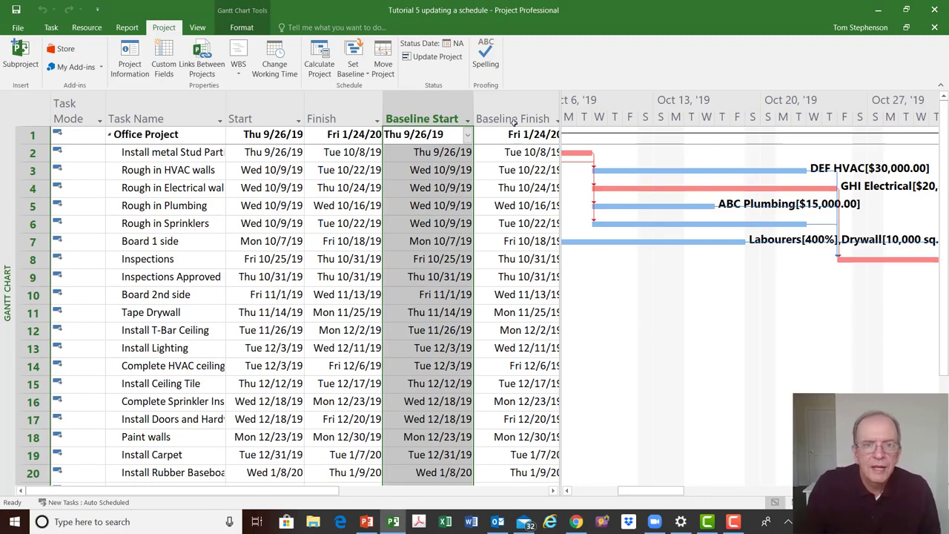
Open the Project Information dialog to check the Status date field, then close it
{"action": "left_click", "coordinate": [455, 49]}
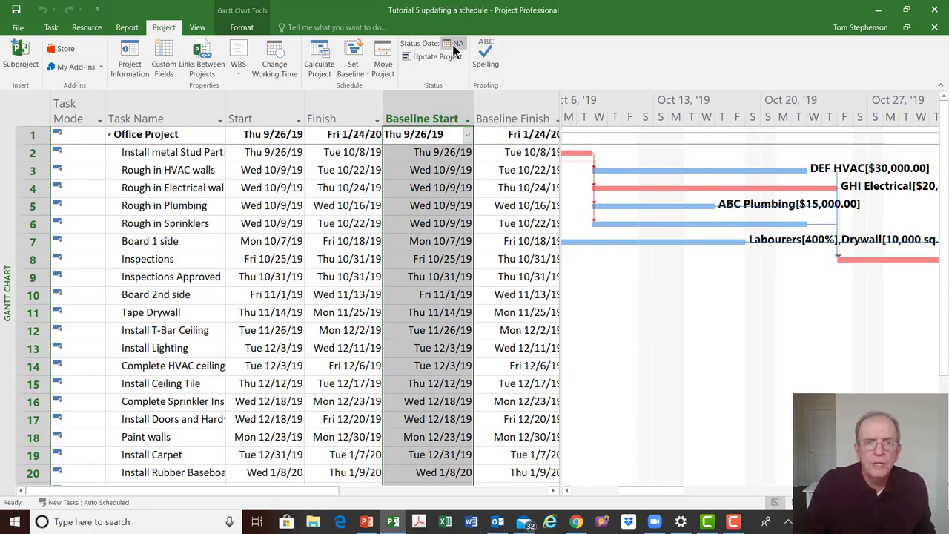
{"action": "left_click", "coordinate": [131, 54]}
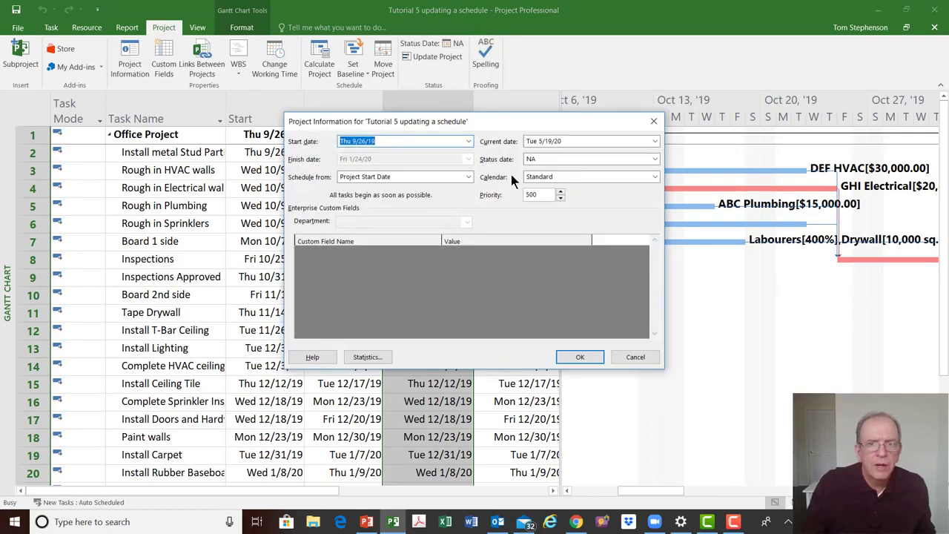
{"action": "left_click", "coordinate": [537, 157]}
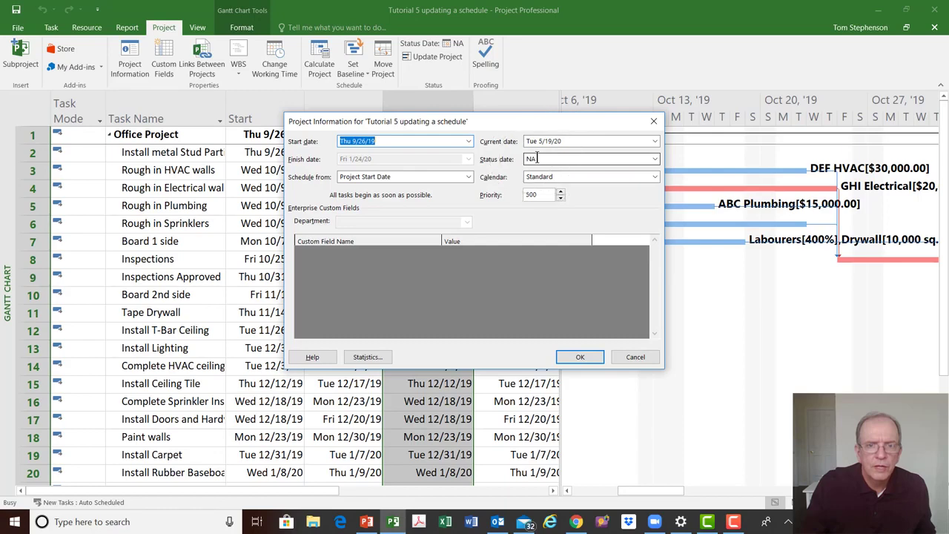
{"action": "key", "text": "ctrl"}
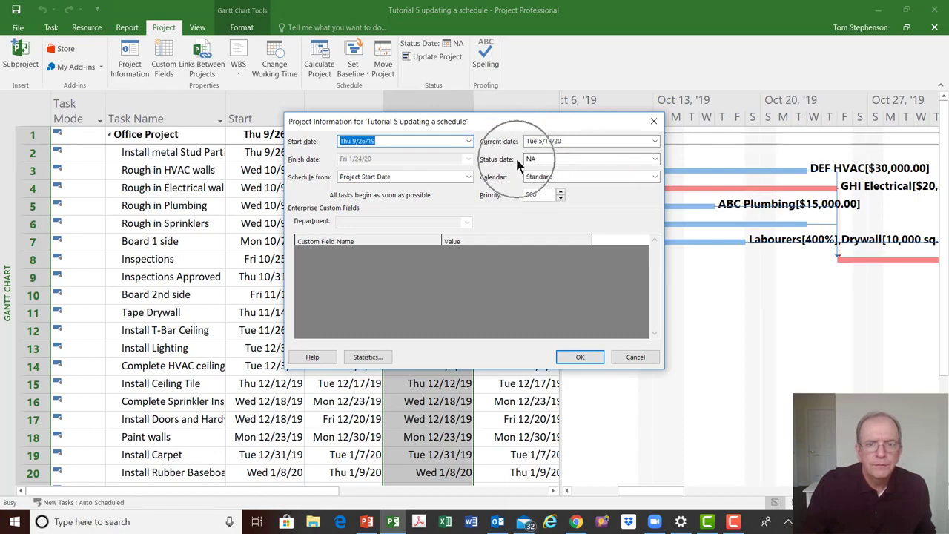
{"action": "key", "text": "ctrl"}
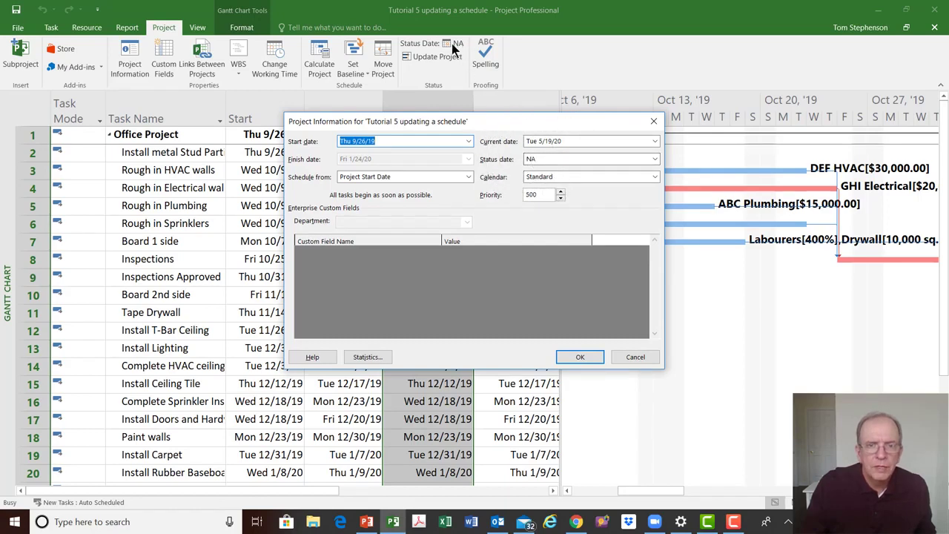
{"action": "key", "text": "ctrl"}
{"action": "key", "text": "ctrl"}
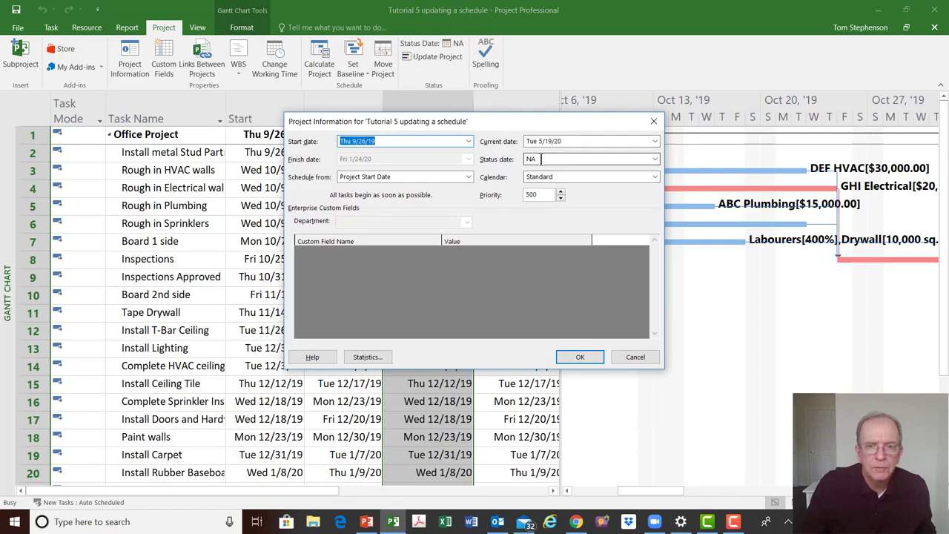
{"action": "key", "text": "ctrl"}
{"action": "key", "text": "ctrl"}
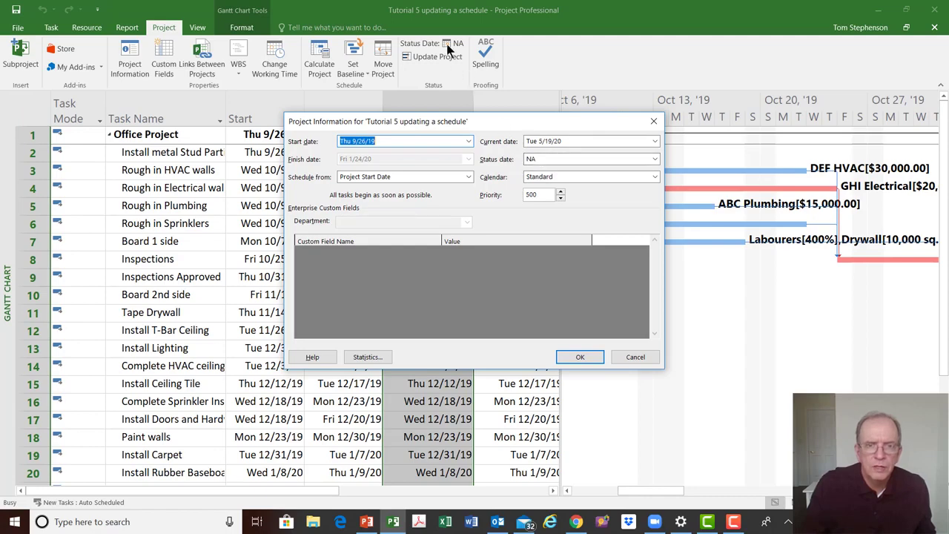
{"action": "key", "text": "ctrl"}
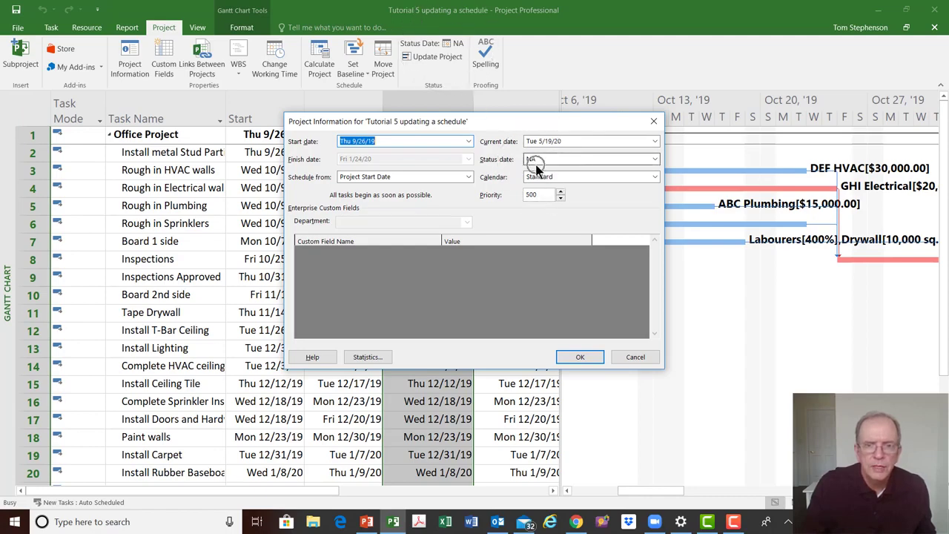
{"action": "left_click", "coordinate": [653, 121]}
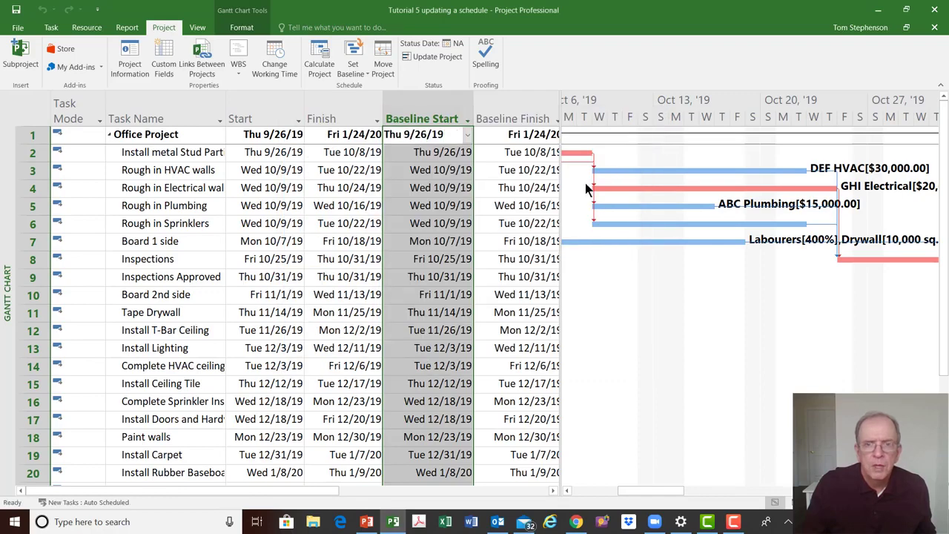
Set the project's status date to Fri 10/25/19 using the Status Date calendar
{"action": "left_click", "coordinate": [448, 43]}
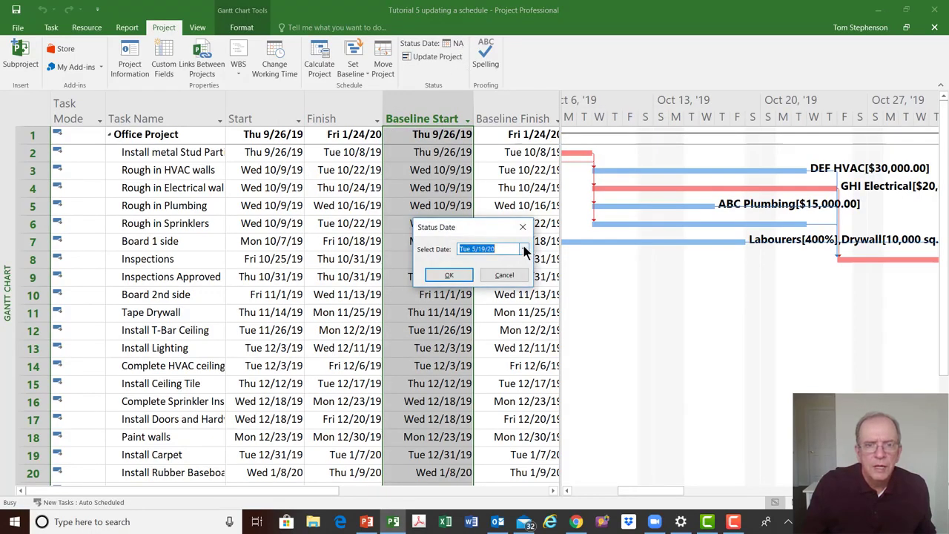
{"action": "left_click", "coordinate": [524, 249]}
{"action": "left_click", "coordinate": [523, 263]}
{"action": "left_click", "coordinate": [523, 263]}
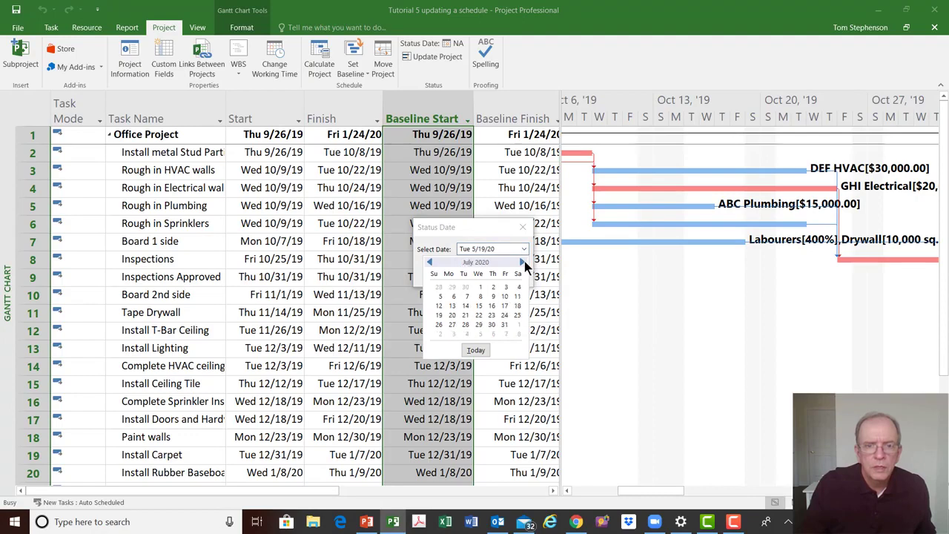
{"action": "left_click", "coordinate": [523, 263]}
{"action": "left_click", "coordinate": [523, 263]}
{"action": "left_click", "coordinate": [523, 263]}
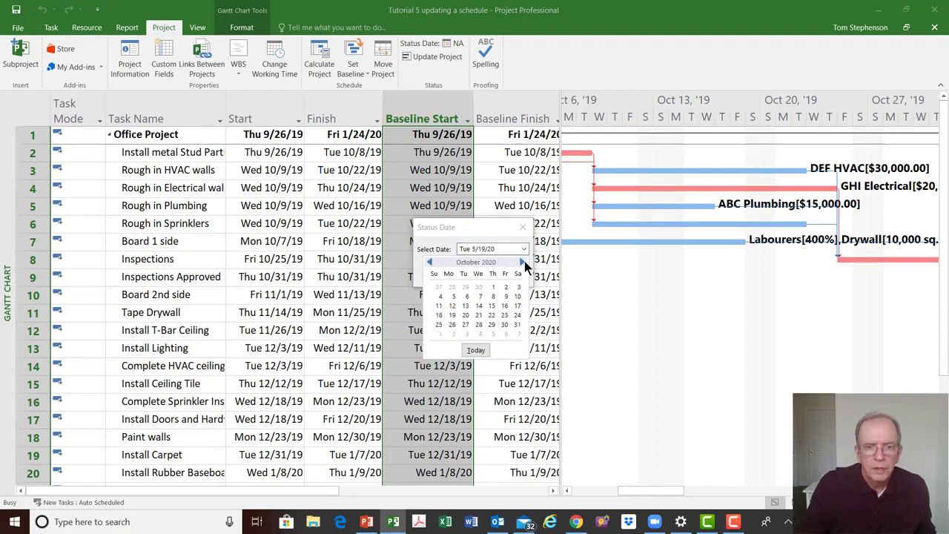
{"action": "left_click", "coordinate": [428, 264]}
{"action": "left_click", "coordinate": [429, 264]}
{"action": "left_click", "coordinate": [428, 264]}
{"action": "left_click", "coordinate": [429, 264]}
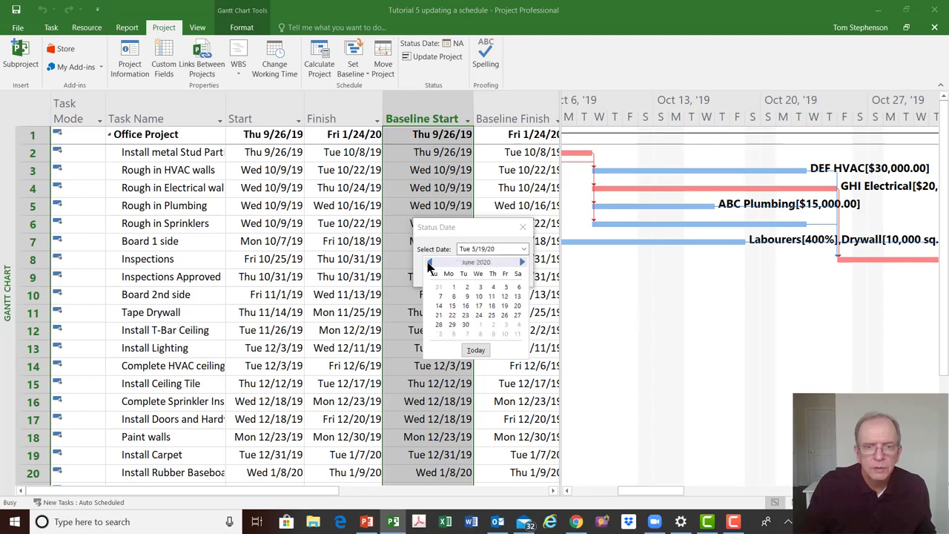
{"action": "left_click", "coordinate": [428, 264]}
{"action": "left_click", "coordinate": [428, 264]}
{"action": "left_click", "coordinate": [429, 263]}
{"action": "left_click", "coordinate": [428, 264]}
{"action": "left_click", "coordinate": [429, 264]}
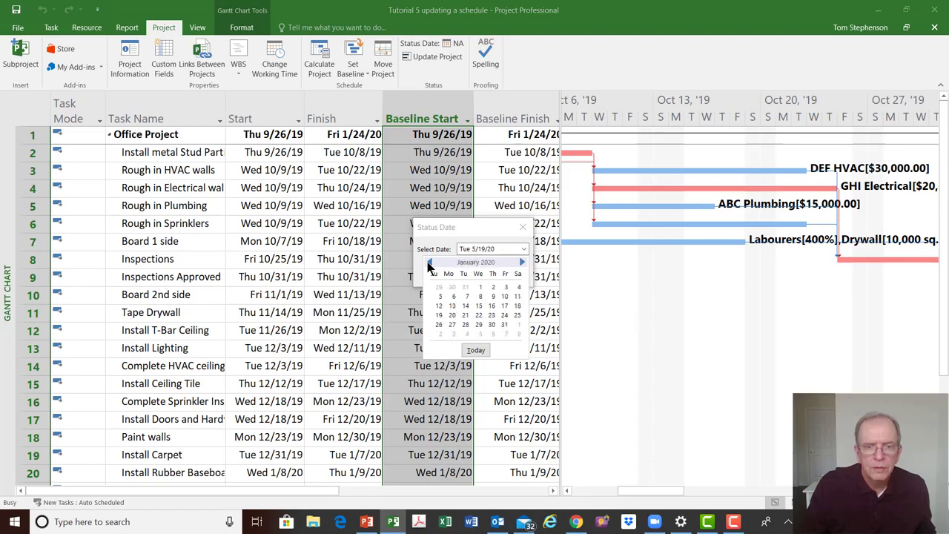
{"action": "left_click", "coordinate": [429, 263]}
{"action": "left_click", "coordinate": [428, 264]}
{"action": "left_click", "coordinate": [429, 264]}
{"action": "left_click", "coordinate": [492, 318]}
{"action": "left_click", "coordinate": [505, 315]}
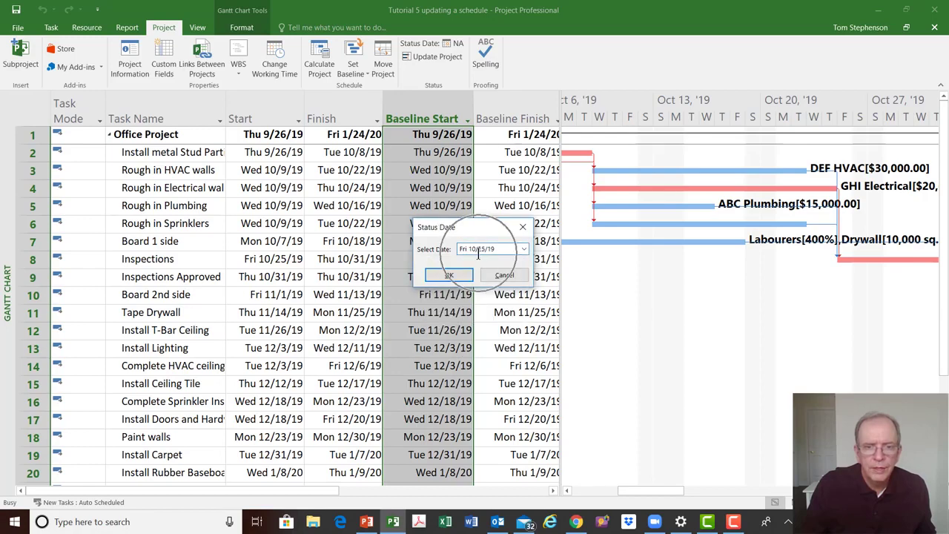
{"action": "left_click", "coordinate": [450, 275]}
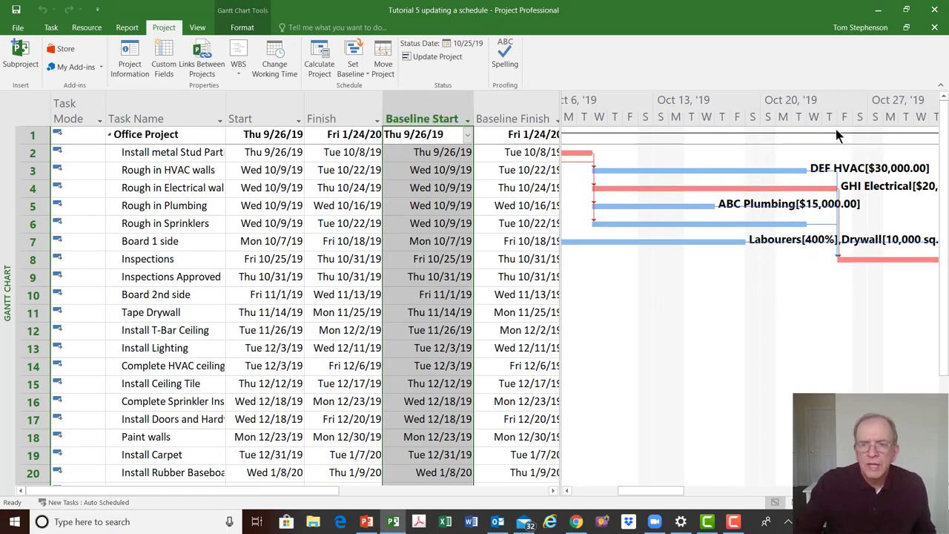
{"action": "right_click", "coordinate": [671, 293]}
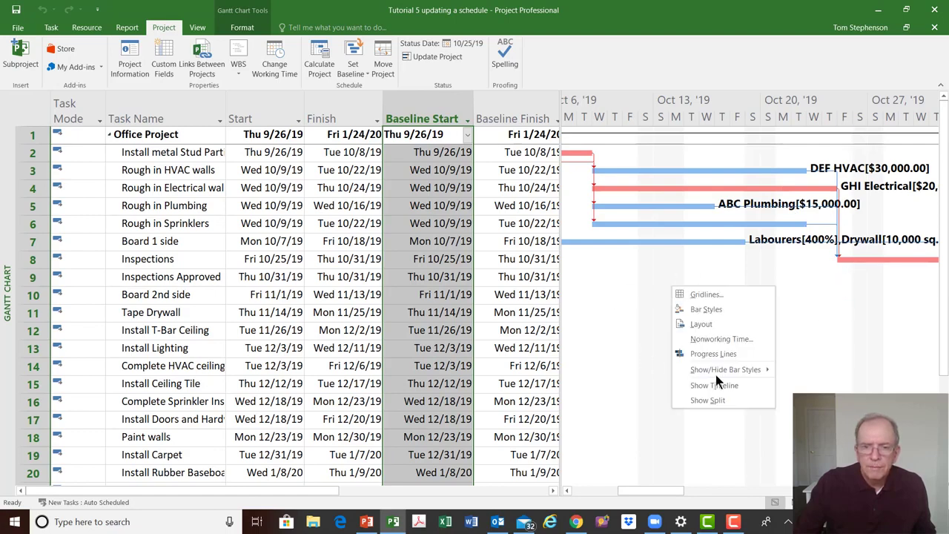
{"action": "left_click", "coordinate": [698, 296]}
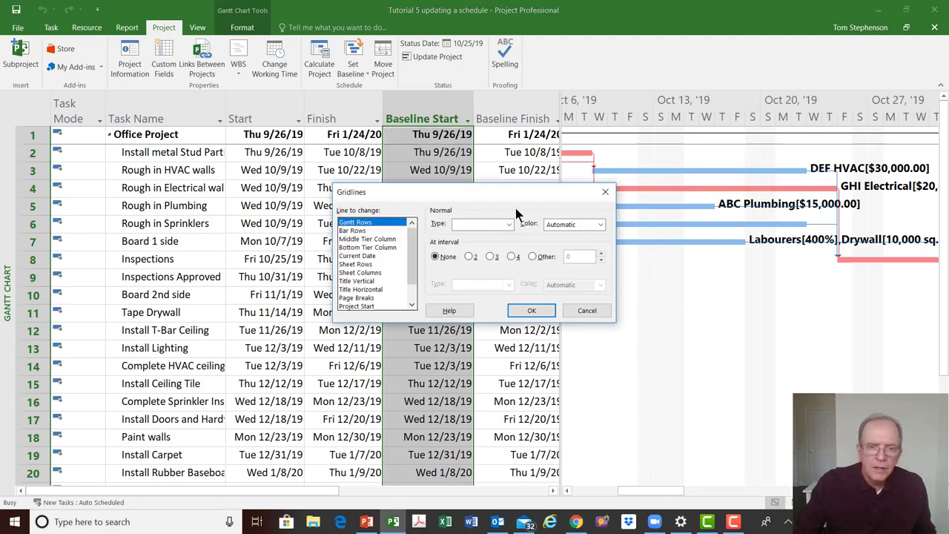
{"action": "left_click_drag", "start_coordinate": [487, 196], "coordinate": [373, 191]}
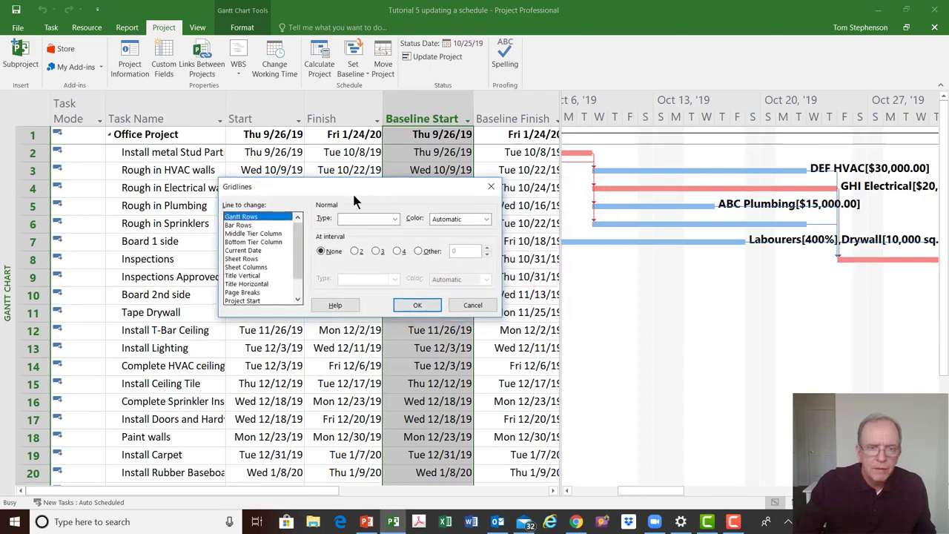
{"action": "left_click_drag", "start_coordinate": [294, 263], "coordinate": [295, 280]}
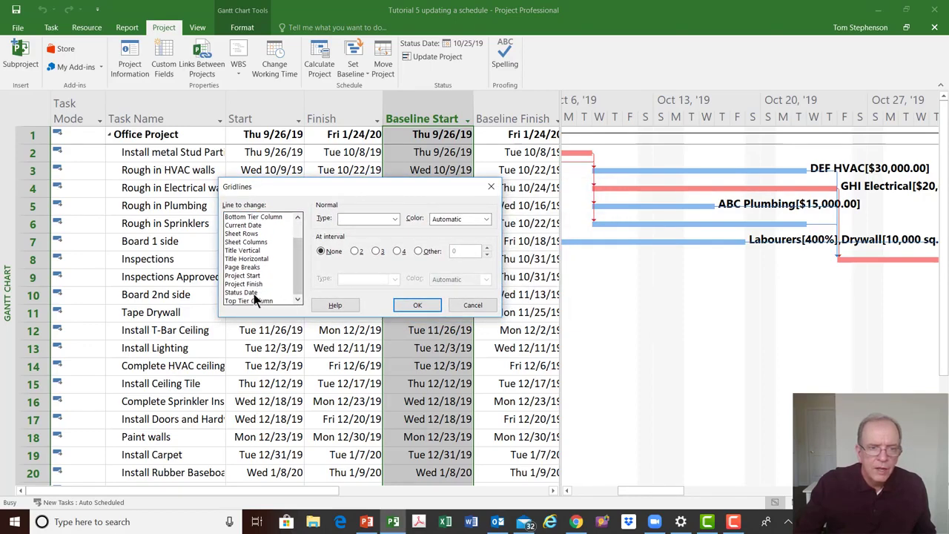
{"action": "left_click_drag", "start_coordinate": [300, 256], "coordinate": [302, 236]}
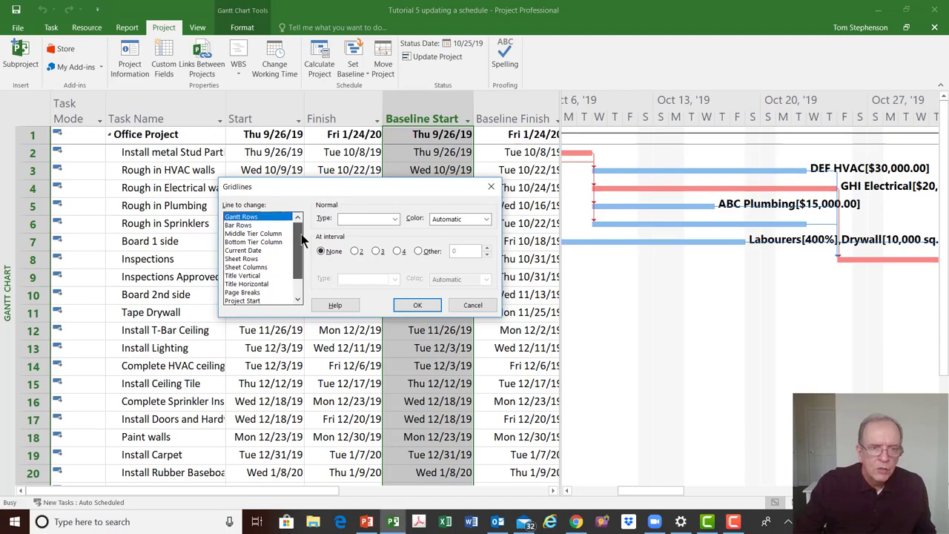
{"action": "left_click", "coordinate": [491, 186]}
Format the Status Date gridline as a solid red line
{"action": "right_click", "coordinate": [688, 310]}
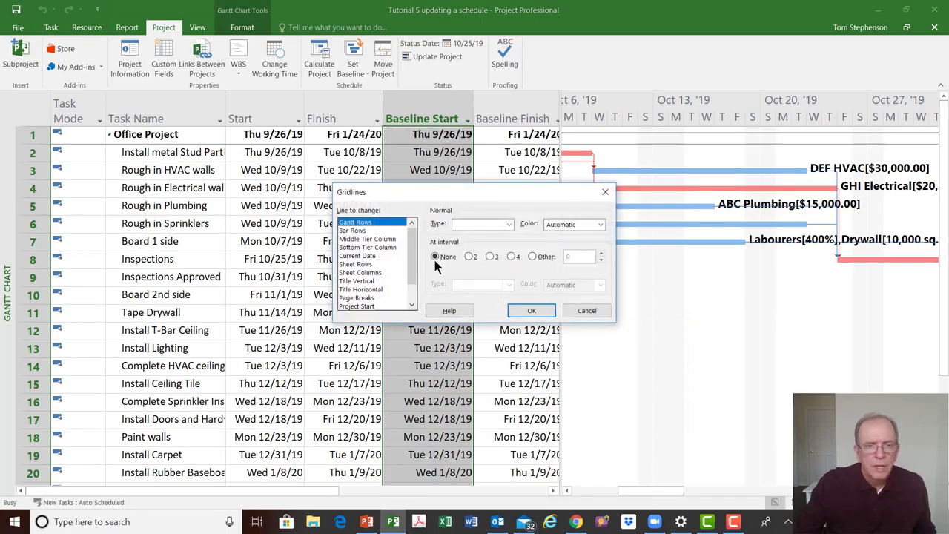
{"action": "left_click", "coordinate": [412, 291]}
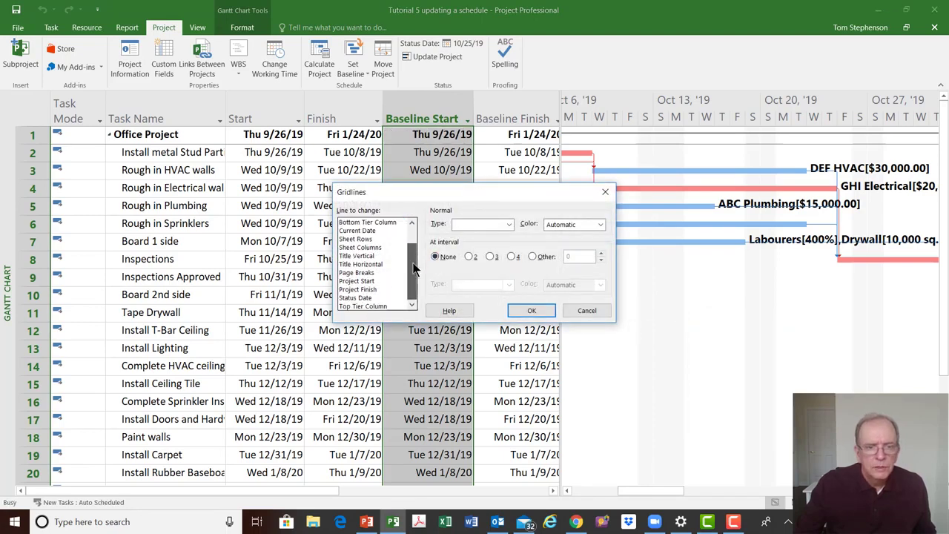
{"action": "left_click", "coordinate": [359, 297]}
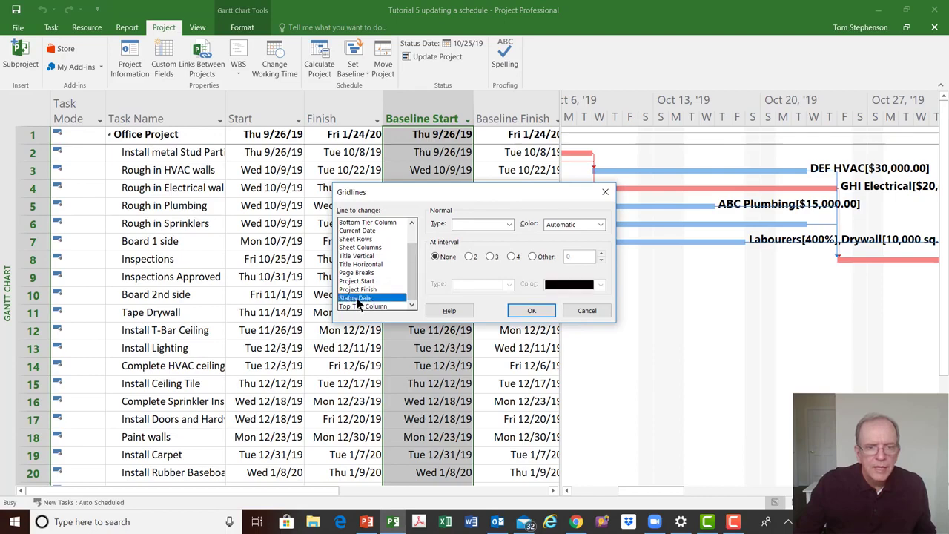
{"action": "left_click", "coordinate": [508, 224]}
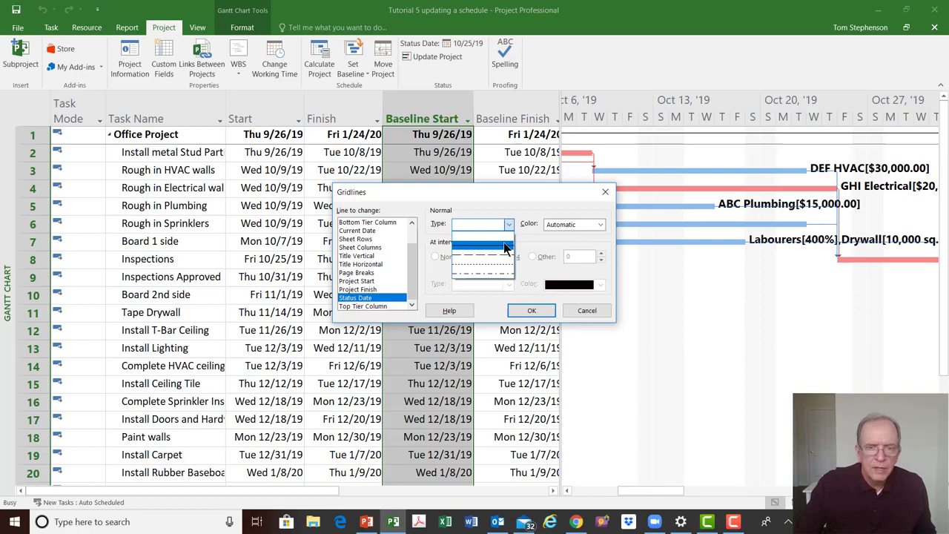
{"action": "left_click", "coordinate": [505, 247]}
{"action": "left_click", "coordinate": [601, 224]}
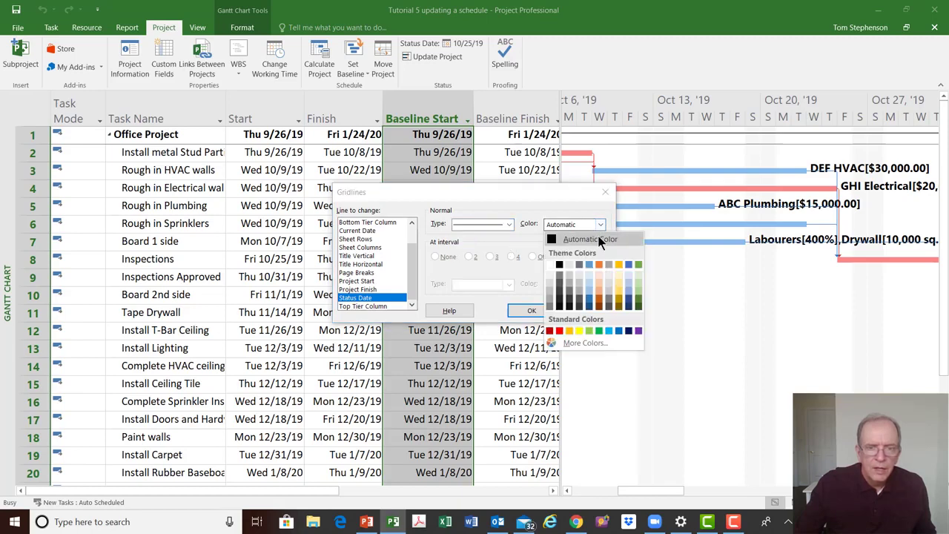
{"action": "left_click", "coordinate": [558, 331]}
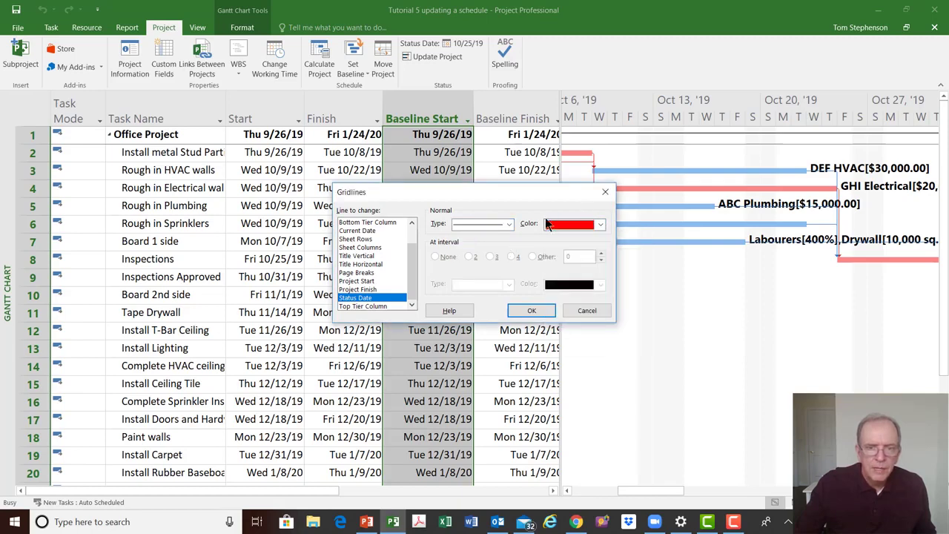
{"action": "left_click", "coordinate": [530, 311]}
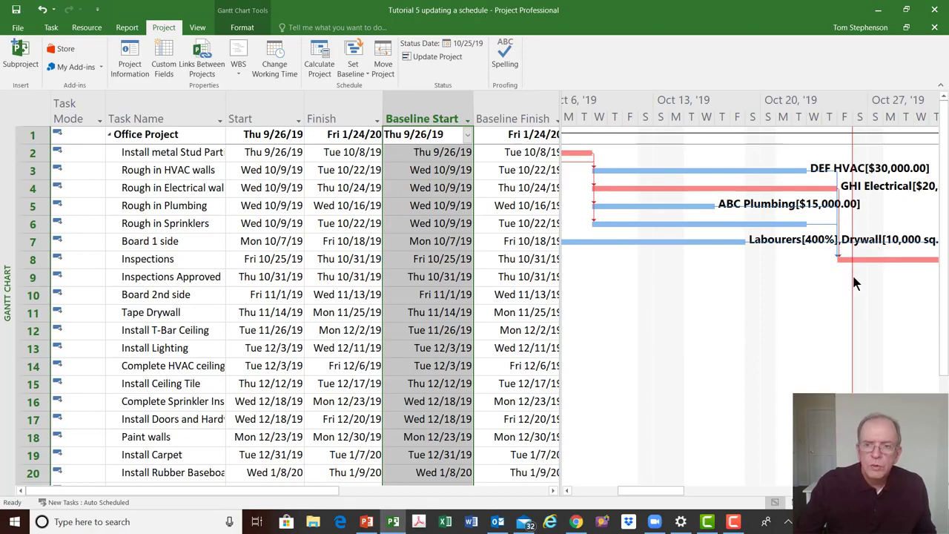
{"action": "key", "text": "ctrl"}
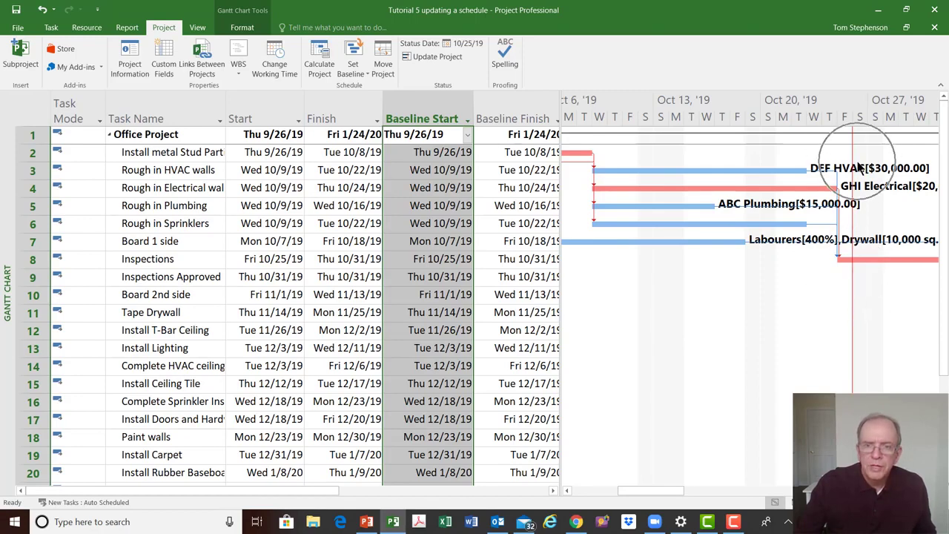
{"action": "key", "text": "ctrl"}
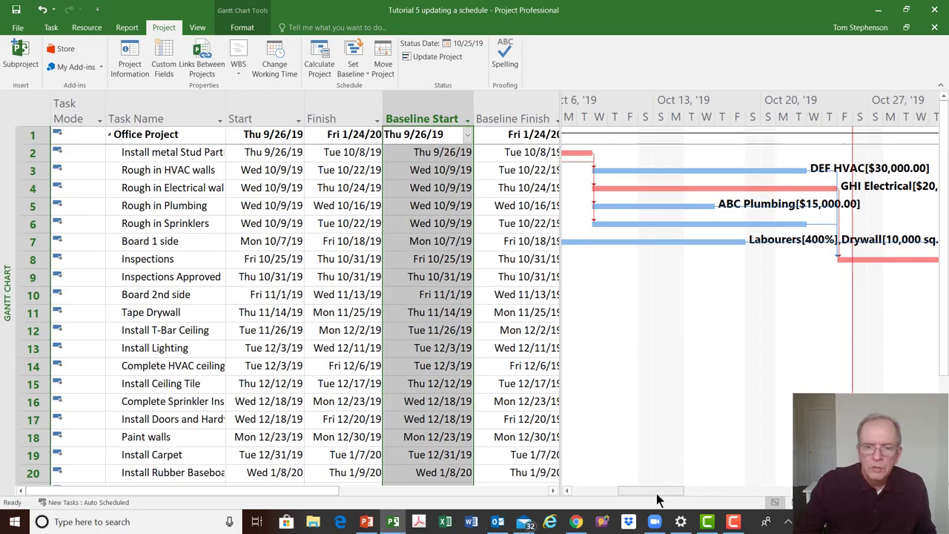
{"action": "left_click_drag", "start_coordinate": [657, 491], "coordinate": [632, 490]}
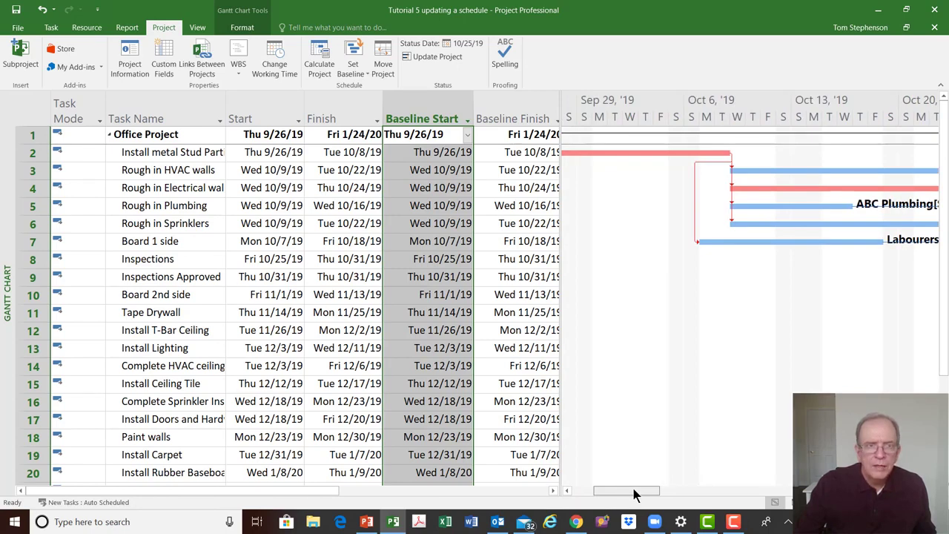
Switch the task sheet to the Tracking table
{"action": "left_click", "coordinate": [51, 27]}
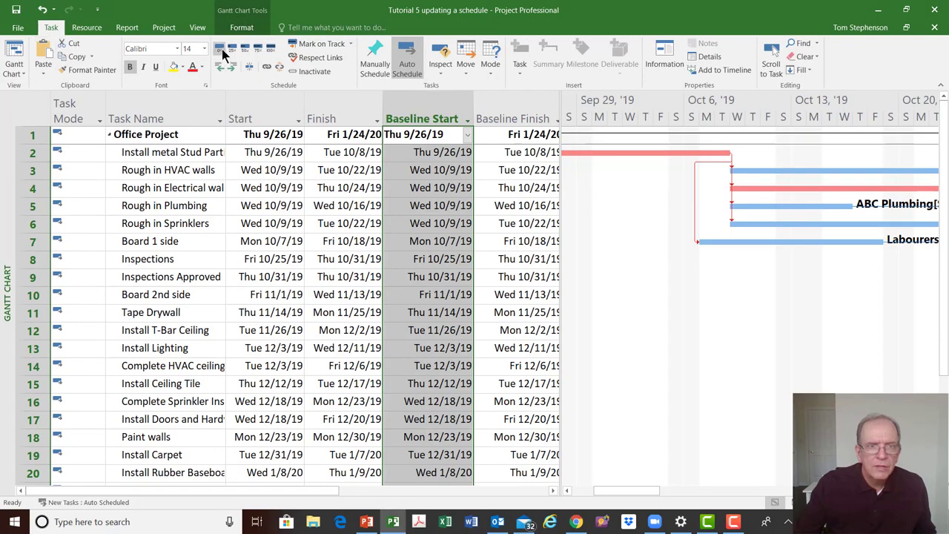
{"action": "left_click", "coordinate": [251, 51]}
{"action": "left_click", "coordinate": [32, 109]}
{"action": "right_click", "coordinate": [31, 109]}
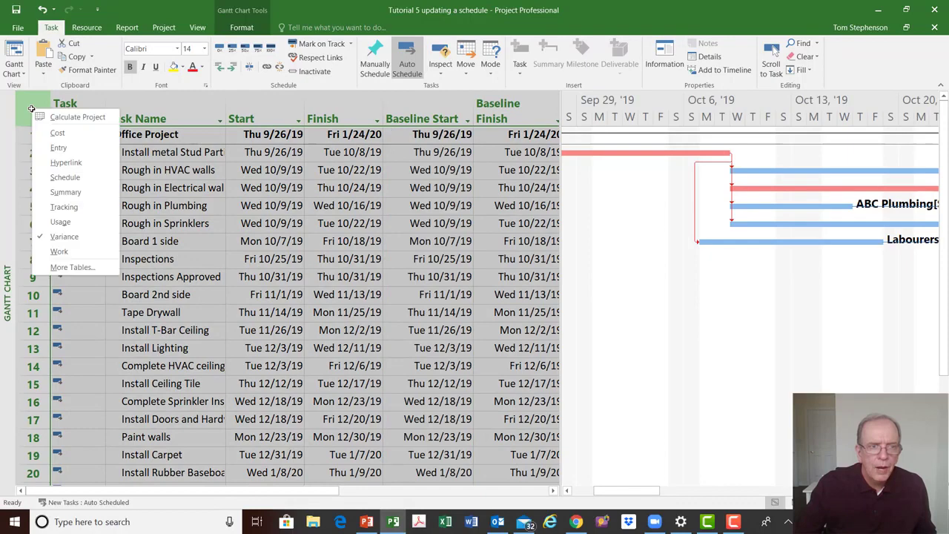
{"action": "left_click", "coordinate": [60, 207]}
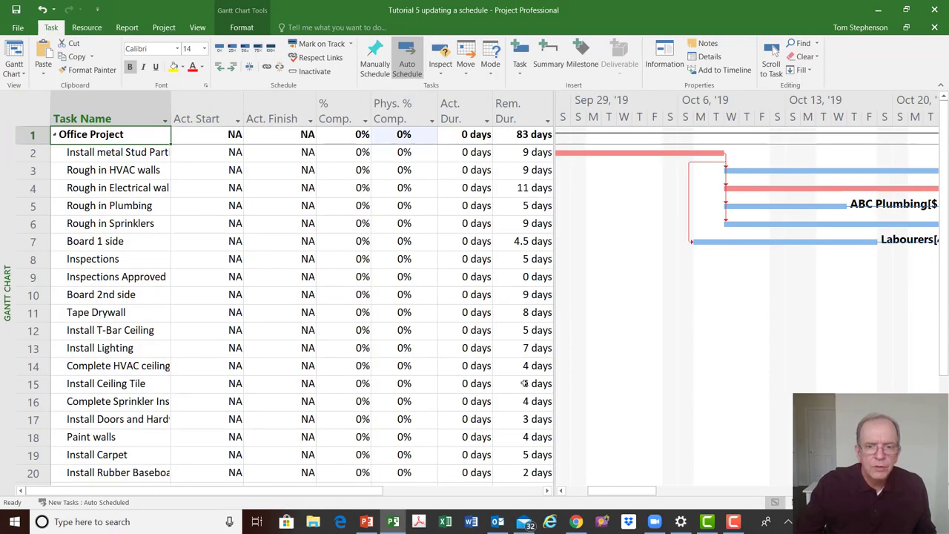
Narrow the task sheet so more of the Gantt chart is visible
{"action": "left_click", "coordinate": [575, 490]}
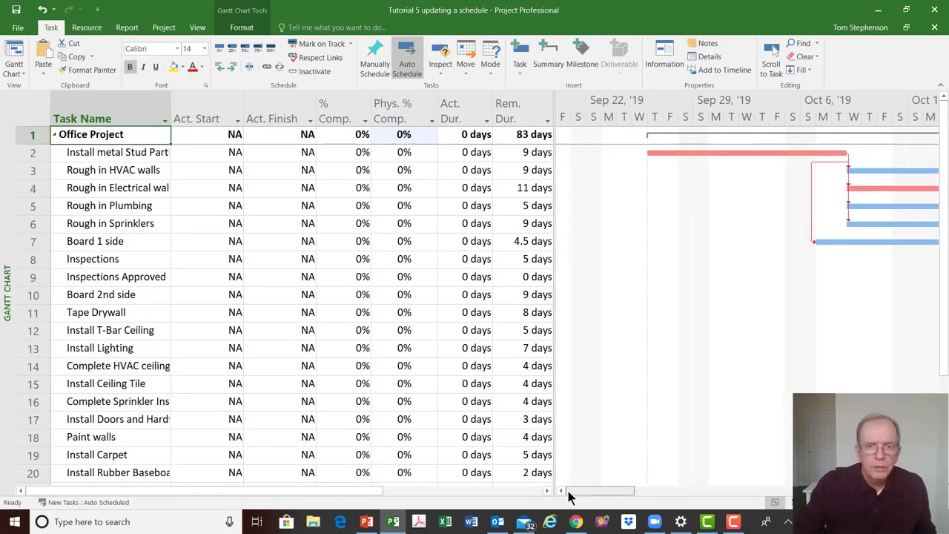
{"action": "left_click_drag", "start_coordinate": [581, 491], "coordinate": [586, 491]}
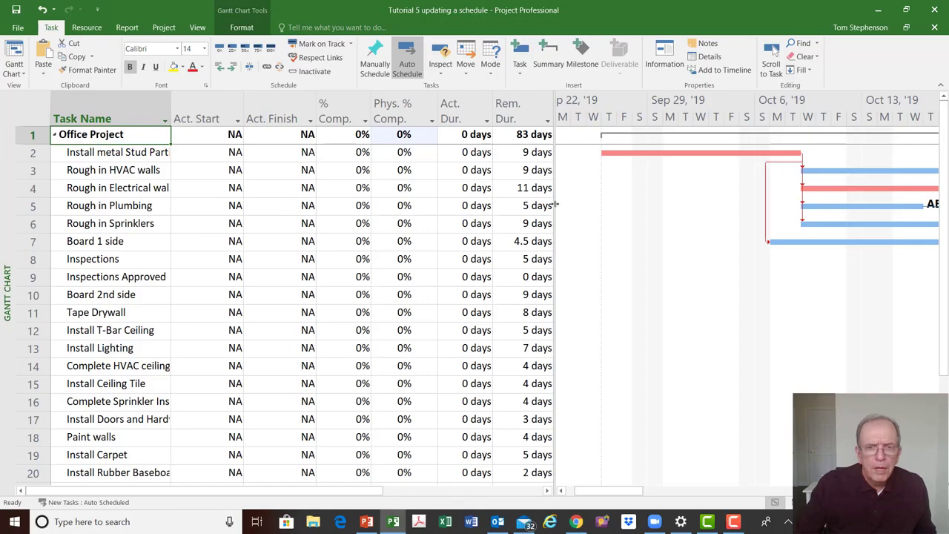
{"action": "left_click_drag", "start_coordinate": [555, 204], "coordinate": [448, 197]}
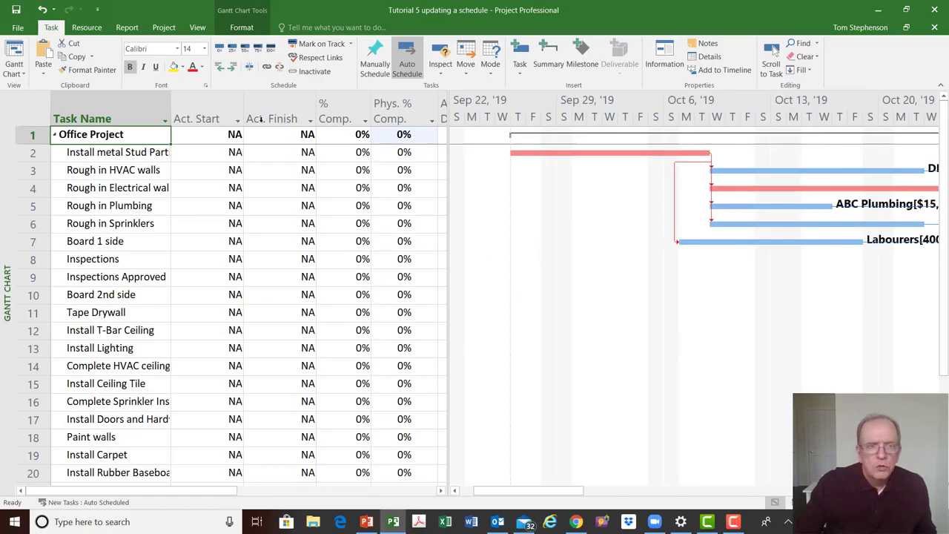
Insert a Duration column before the Act. Start column
{"action": "left_click", "coordinate": [206, 106]}
{"action": "right_click", "coordinate": [208, 110]}
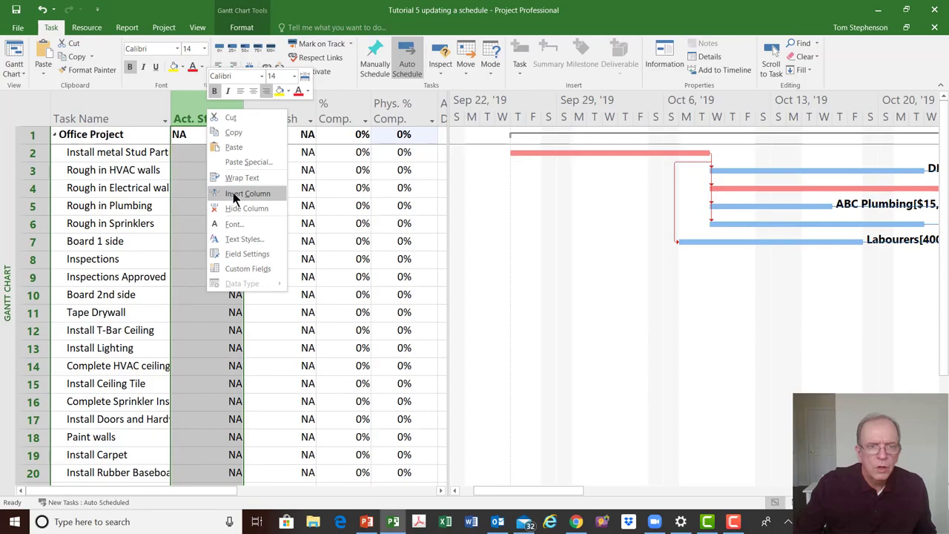
{"action": "left_click", "coordinate": [196, 103]}
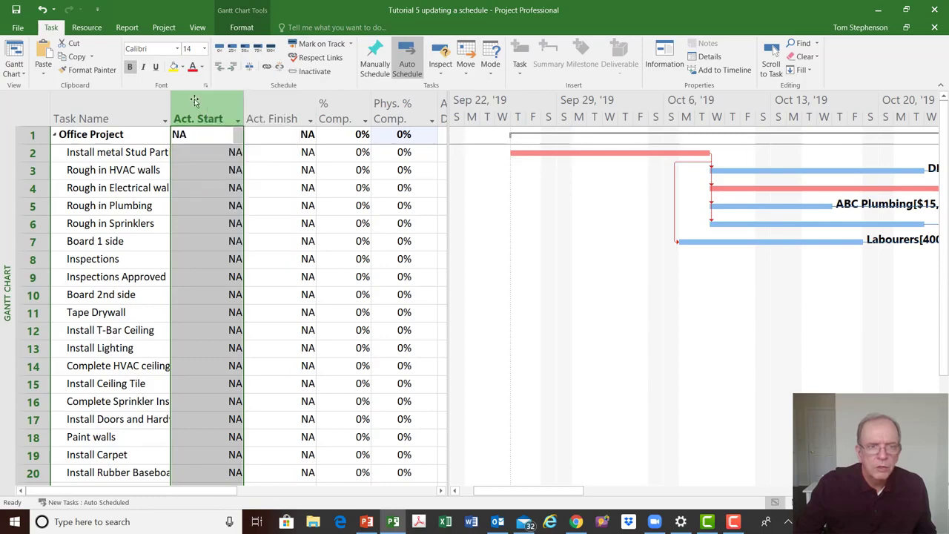
{"action": "right_click", "coordinate": [196, 106]}
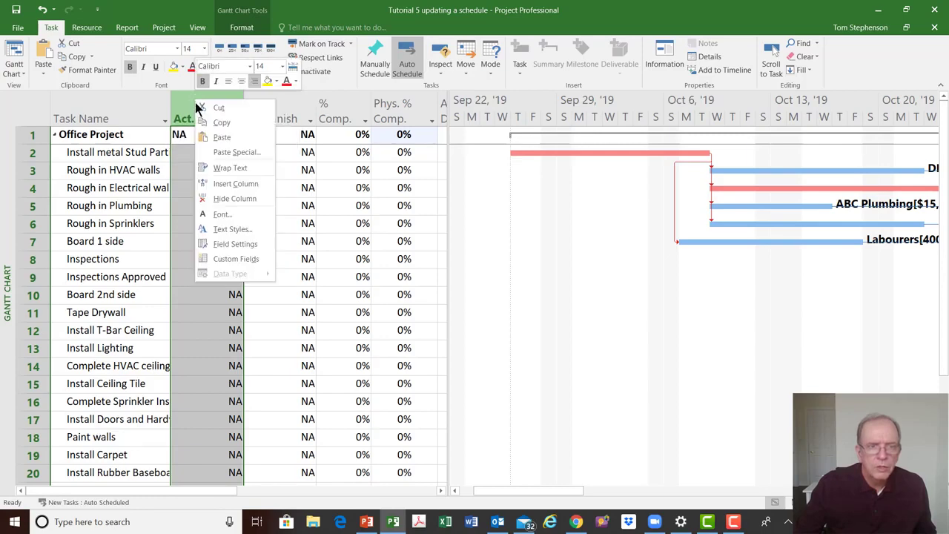
{"action": "left_click", "coordinate": [246, 183]}
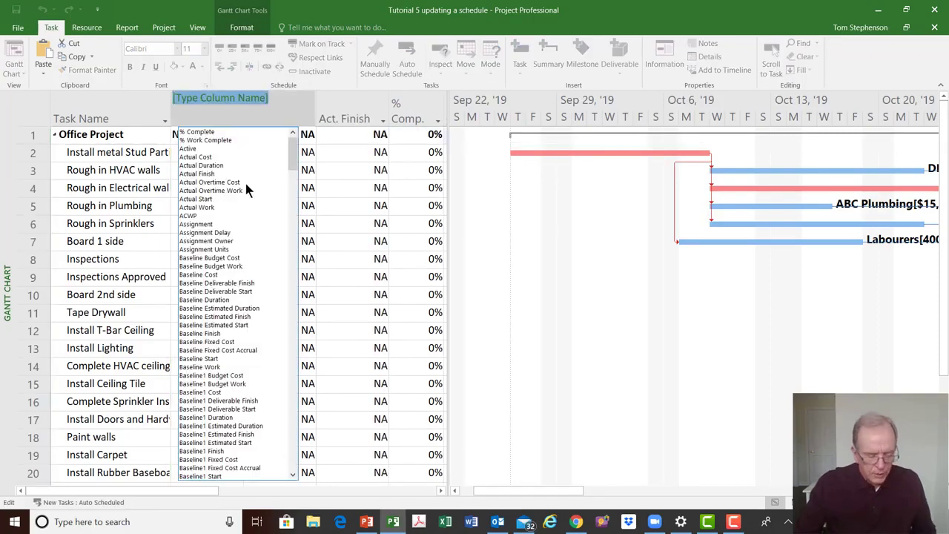
{"action": "type", "text": "date1"}
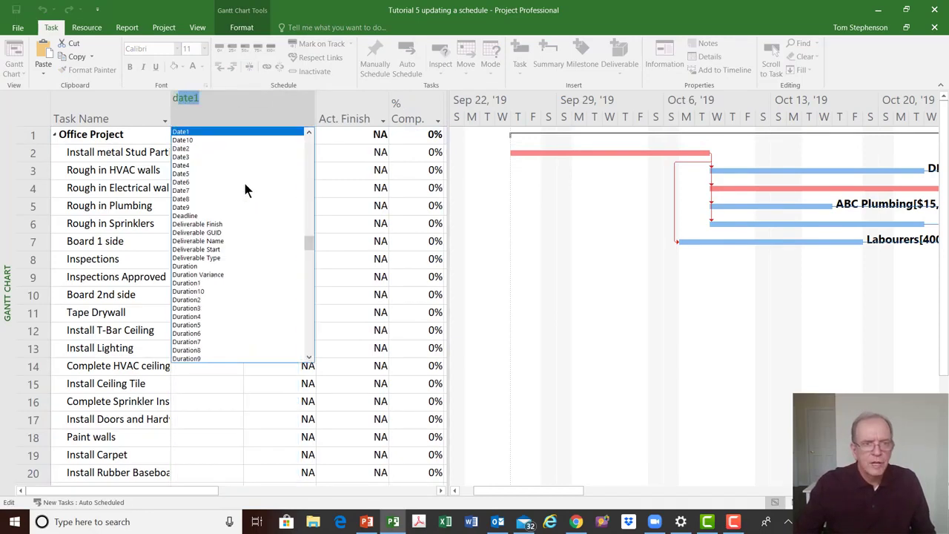
{"action": "left_click", "coordinate": [185, 266]}
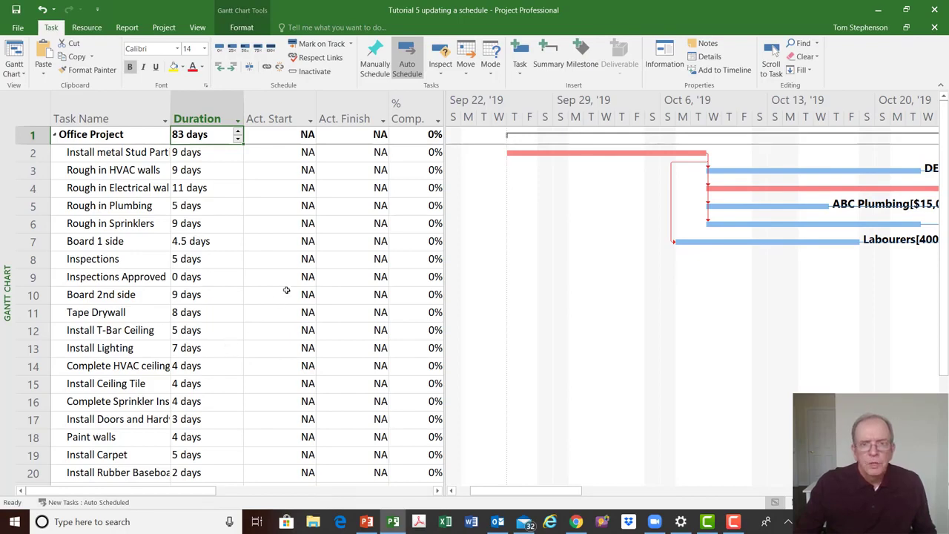
Increase the duration of the Install metal Stud task to 10 days
{"action": "left_click", "coordinate": [546, 152]}
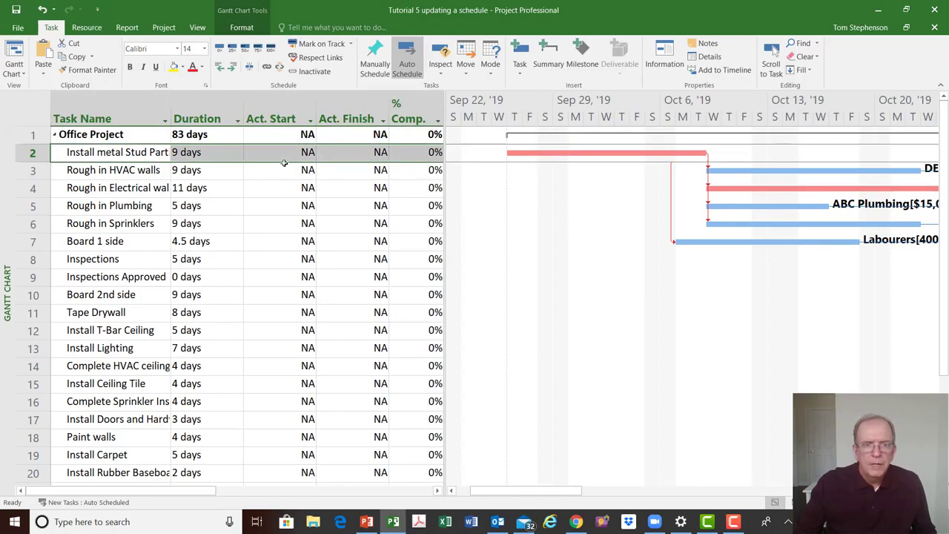
{"action": "left_click", "coordinate": [234, 154]}
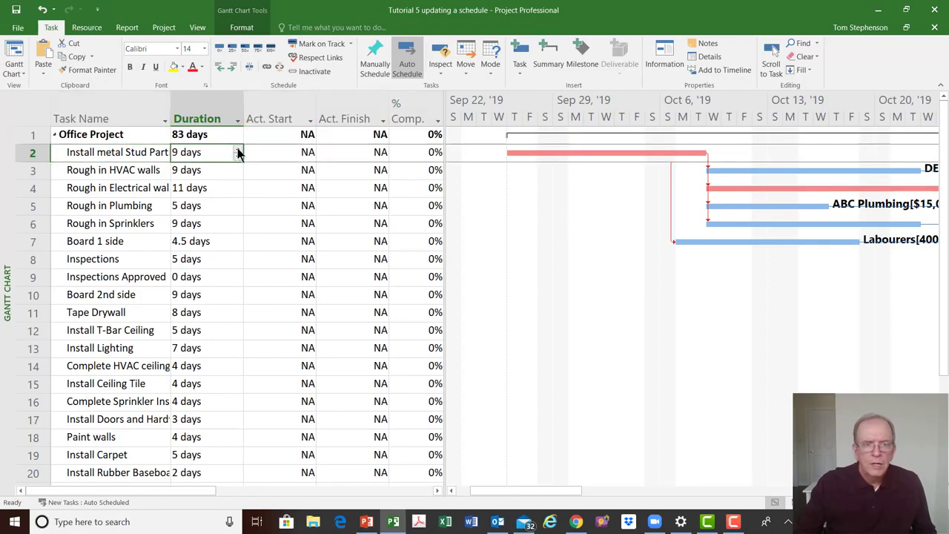
{"action": "left_click", "coordinate": [237, 150]}
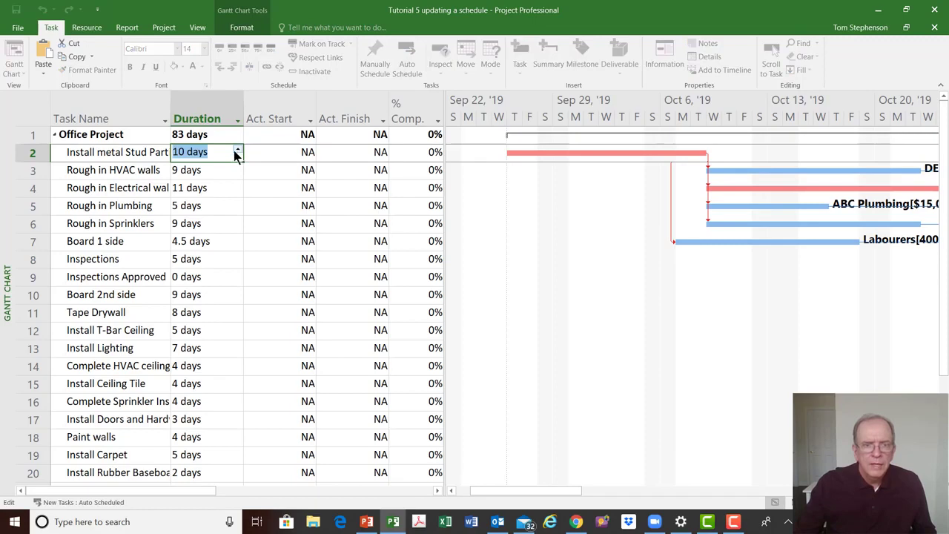
{"action": "left_click", "coordinate": [127, 168]}
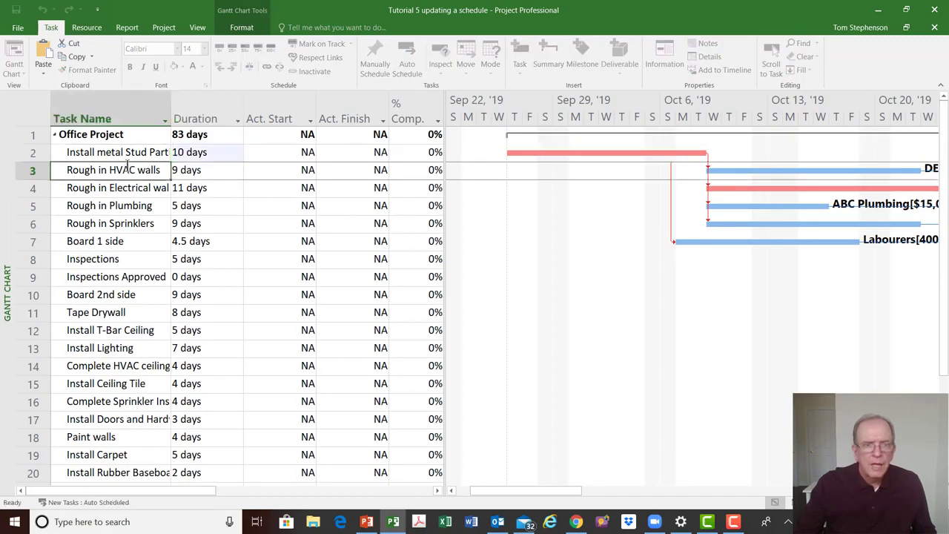
Mark the Install metal Stud task as 100% complete
{"action": "left_click", "coordinate": [137, 150]}
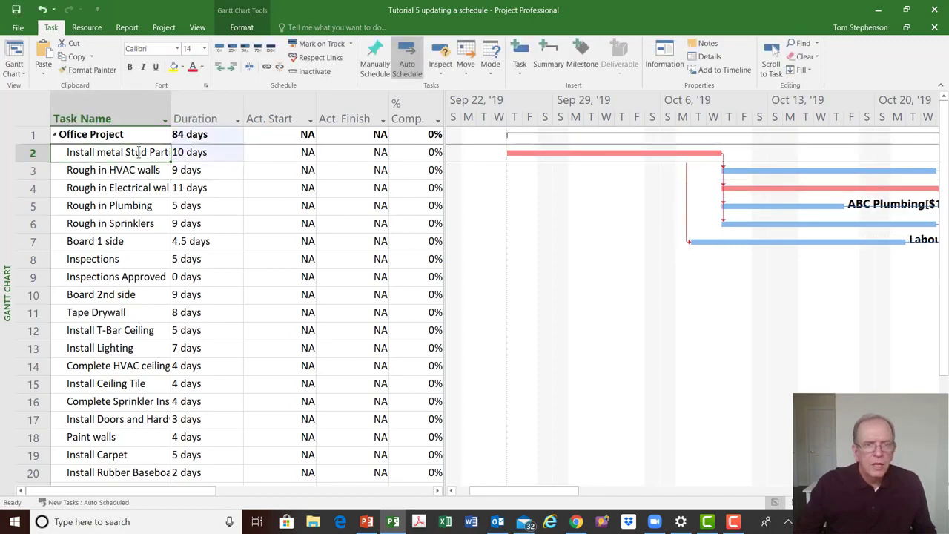
{"action": "left_click", "coordinate": [274, 46]}
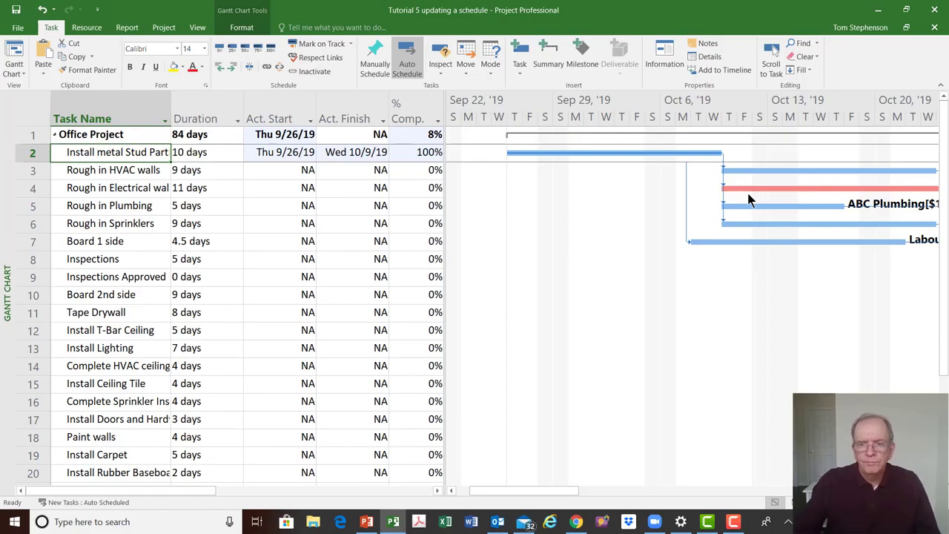
{"action": "left_click", "coordinate": [773, 49]}
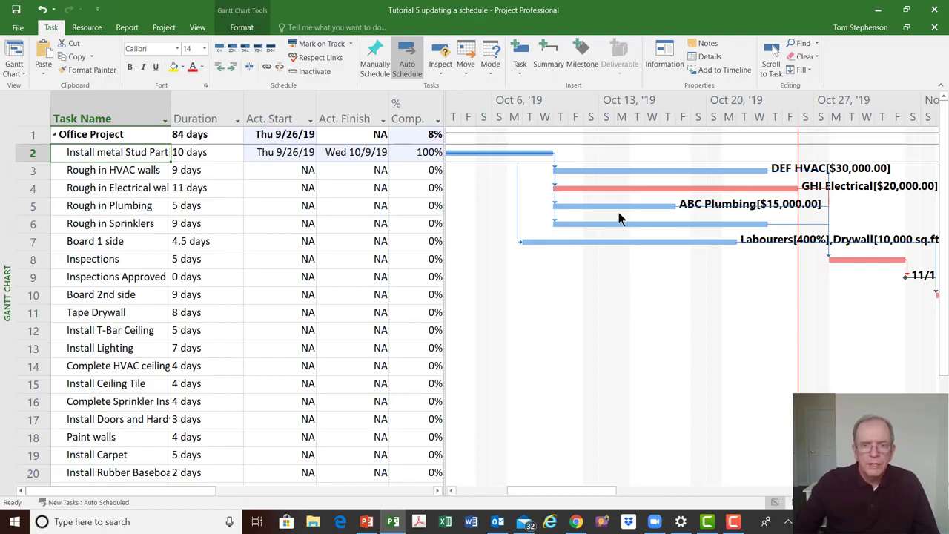
Set the actual start of Rough in HVAC walls to Wed 10/9/19 using the calendar
{"action": "left_click", "coordinate": [298, 170]}
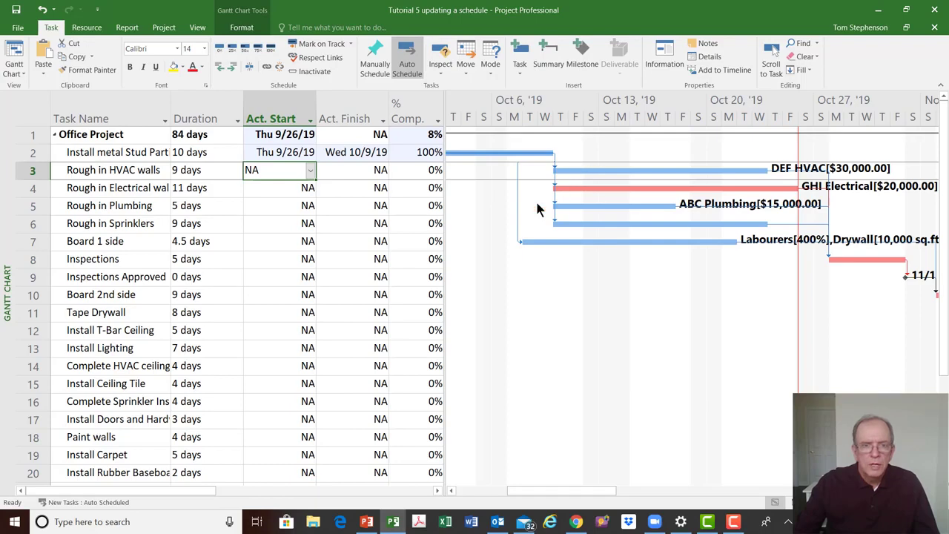
{"action": "left_click", "coordinate": [312, 171]}
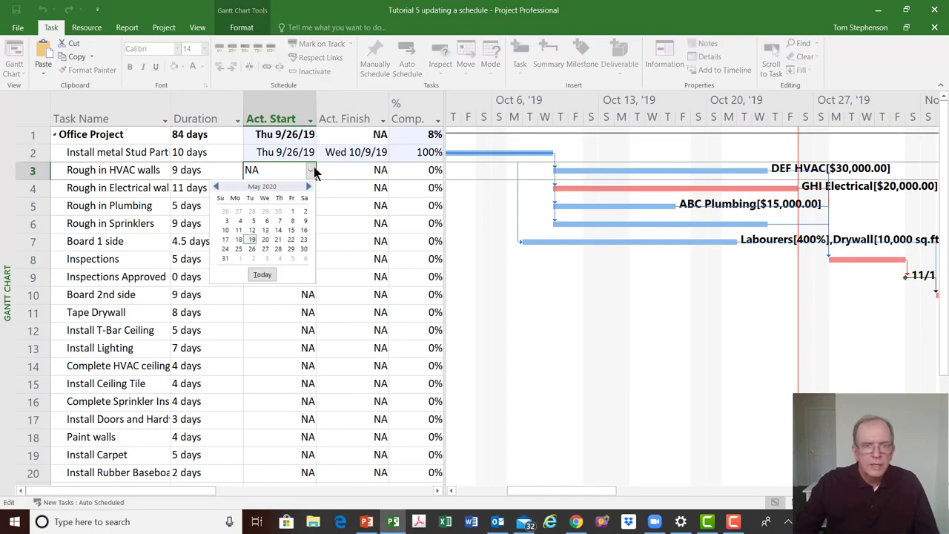
{"action": "left_click", "coordinate": [215, 188]}
{"action": "left_click", "coordinate": [215, 187]}
{"action": "left_click", "coordinate": [215, 187]}
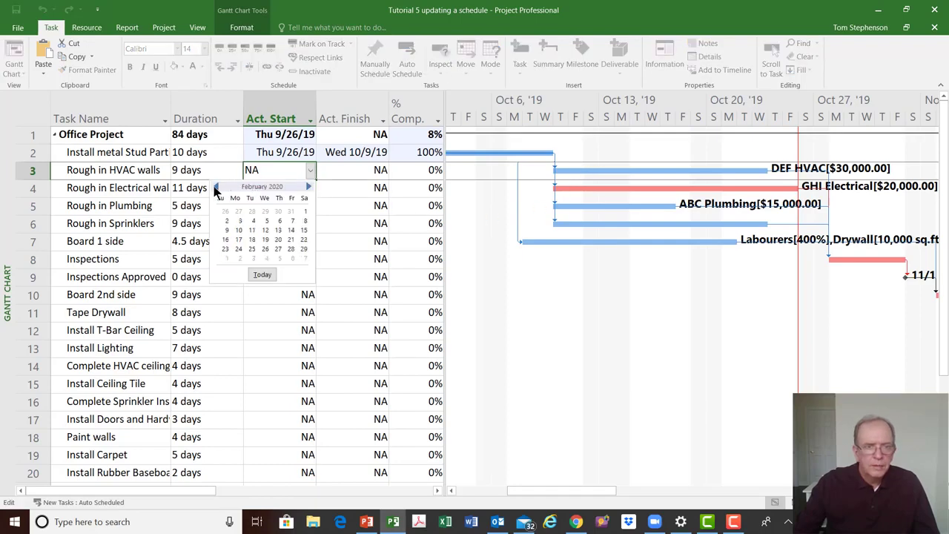
{"action": "left_click", "coordinate": [215, 187]}
{"action": "left_click", "coordinate": [215, 187]}
{"action": "left_click", "coordinate": [215, 187]}
{"action": "left_click", "coordinate": [215, 188]}
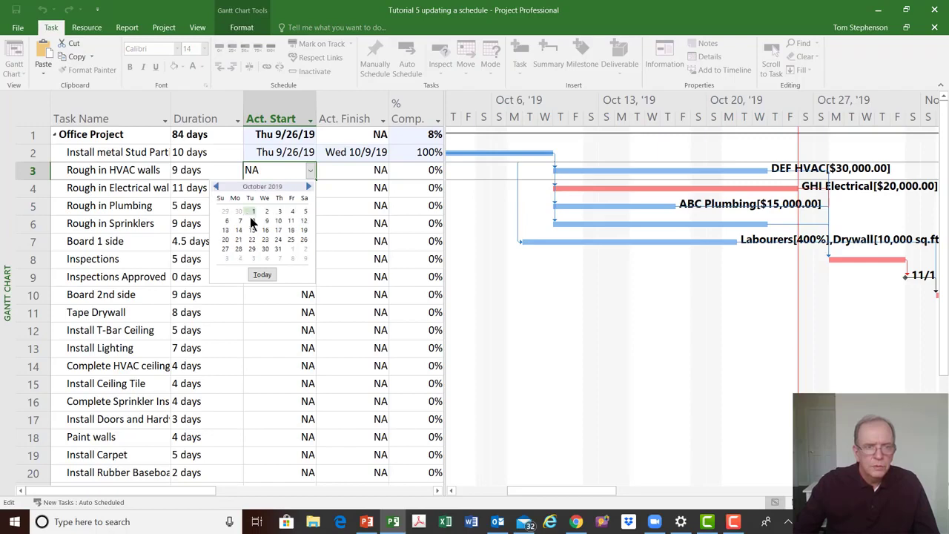
{"action": "left_click", "coordinate": [268, 220]}
{"action": "left_click", "coordinate": [267, 220]}
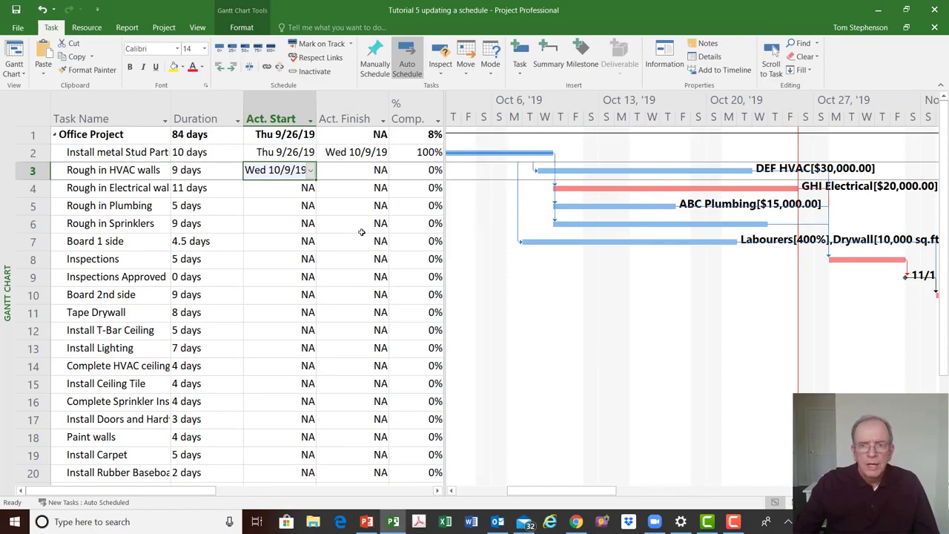
Set the duration of Rough in HVAC walls to 10 days and mark the task 100% complete
{"action": "left_click", "coordinate": [209, 175]}
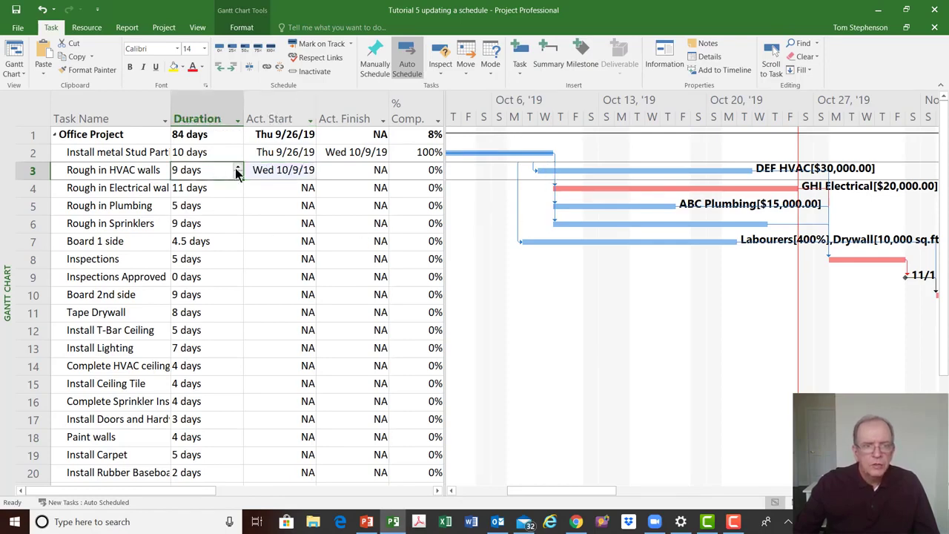
{"action": "left_click", "coordinate": [238, 168]}
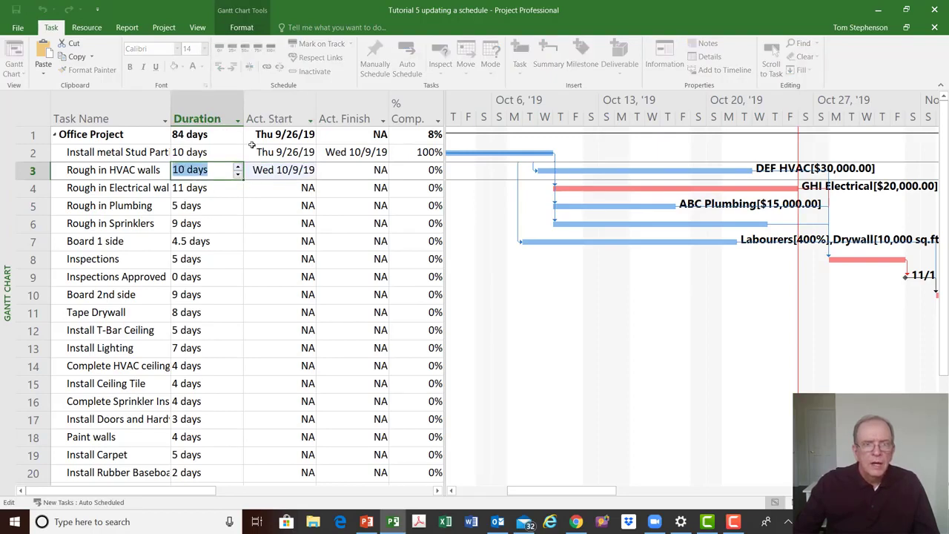
{"action": "left_click", "coordinate": [217, 191]}
{"action": "left_click", "coordinate": [216, 172]}
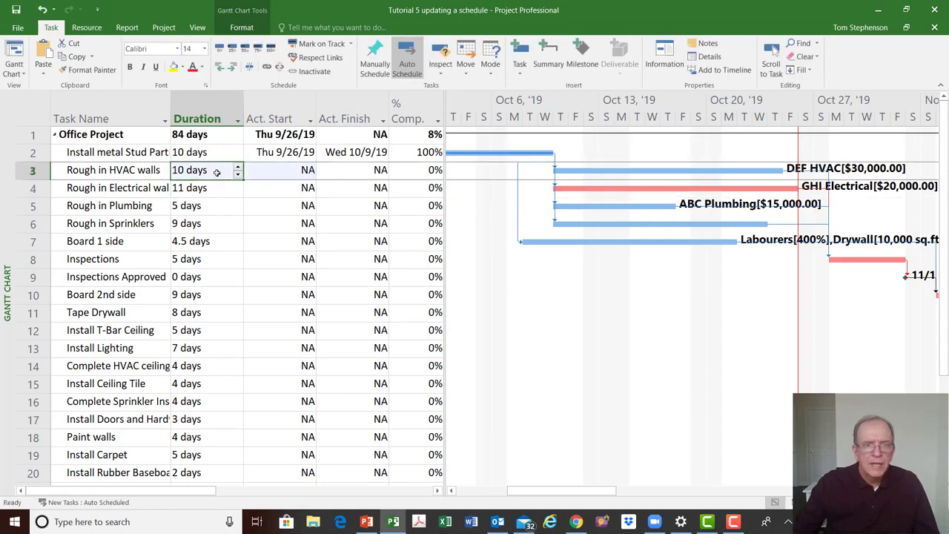
{"action": "left_click", "coordinate": [271, 48]}
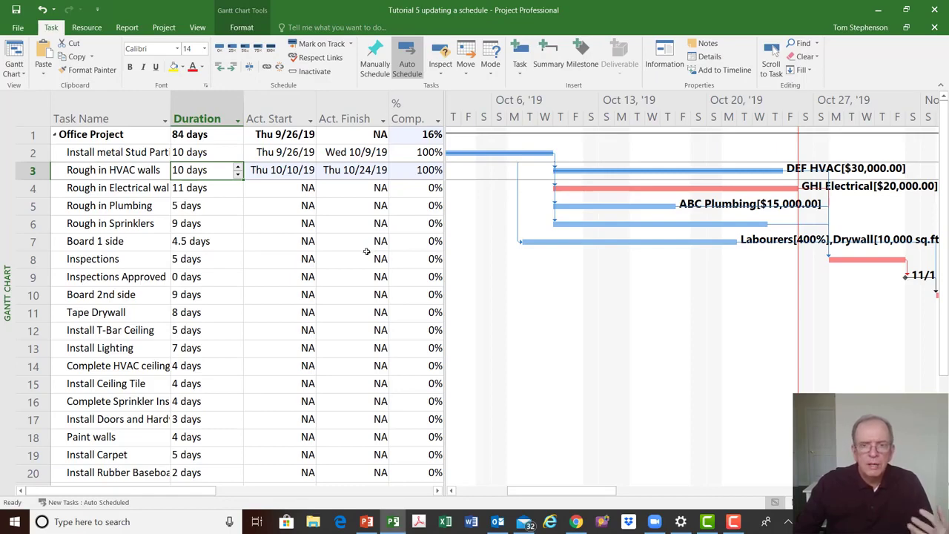
Set the actual start of Rough in Electrical walls to Fri 10/11/19 using the calendar, then mark it on track
{"action": "left_click", "coordinate": [307, 189]}
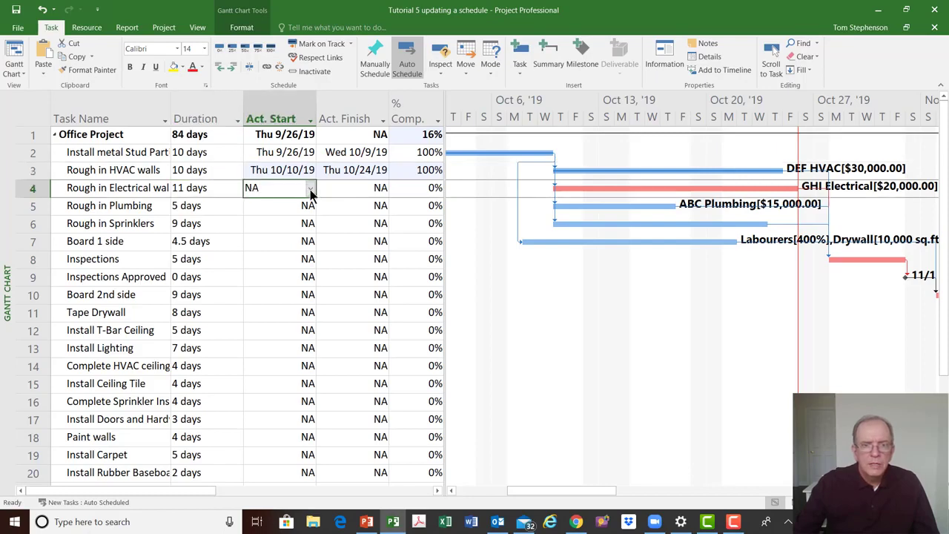
{"action": "left_click", "coordinate": [310, 189]}
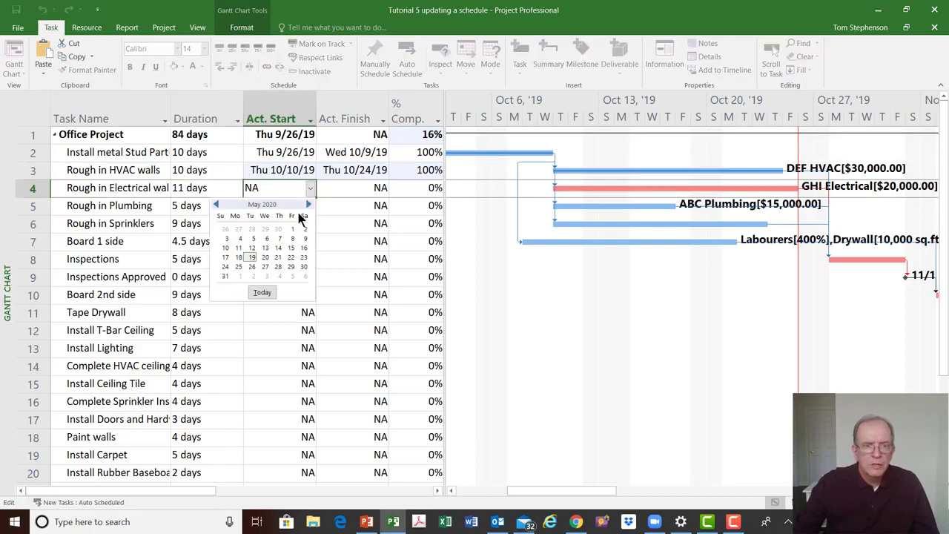
{"action": "left_click", "coordinate": [216, 205]}
{"action": "left_click", "coordinate": [215, 205]}
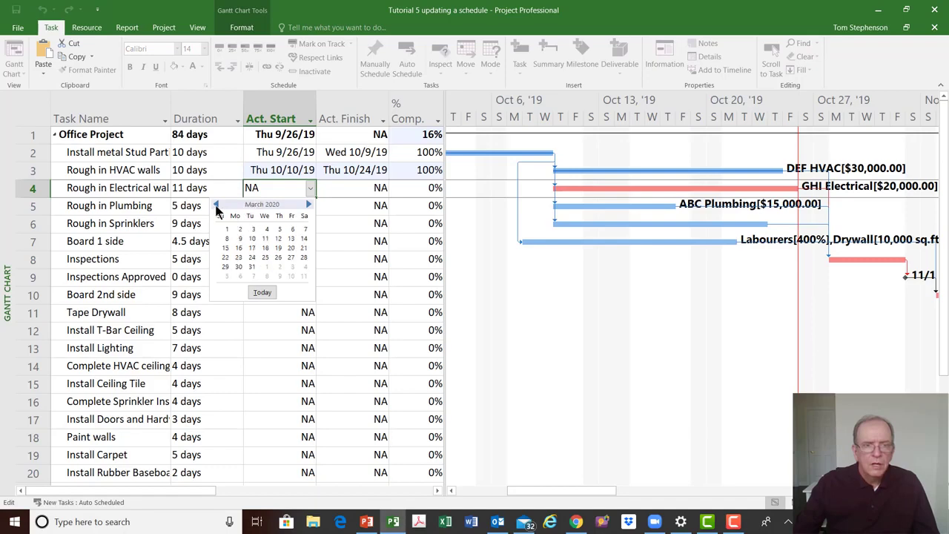
{"action": "left_click", "coordinate": [215, 205]}
{"action": "left_click", "coordinate": [216, 206]}
{"action": "left_click", "coordinate": [216, 206]}
{"action": "left_click", "coordinate": [216, 205]}
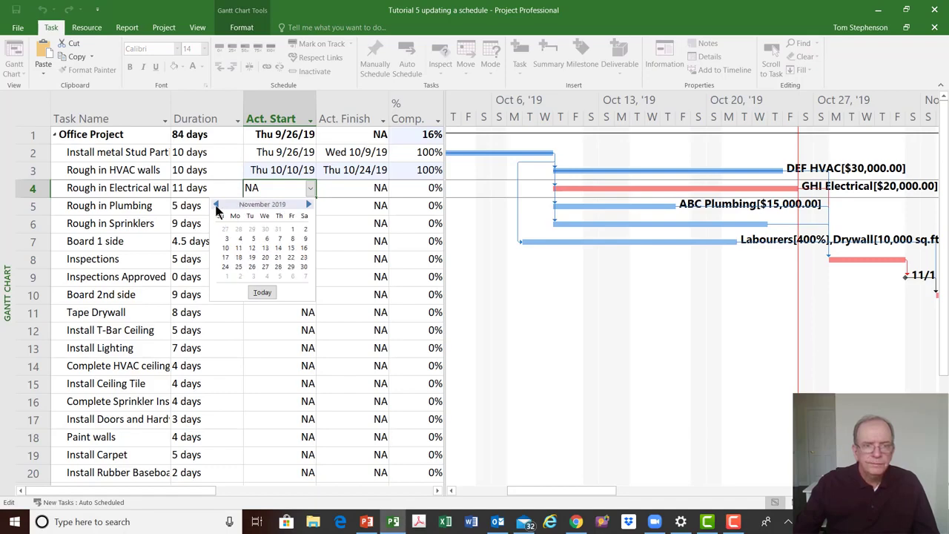
{"action": "left_click", "coordinate": [216, 205]}
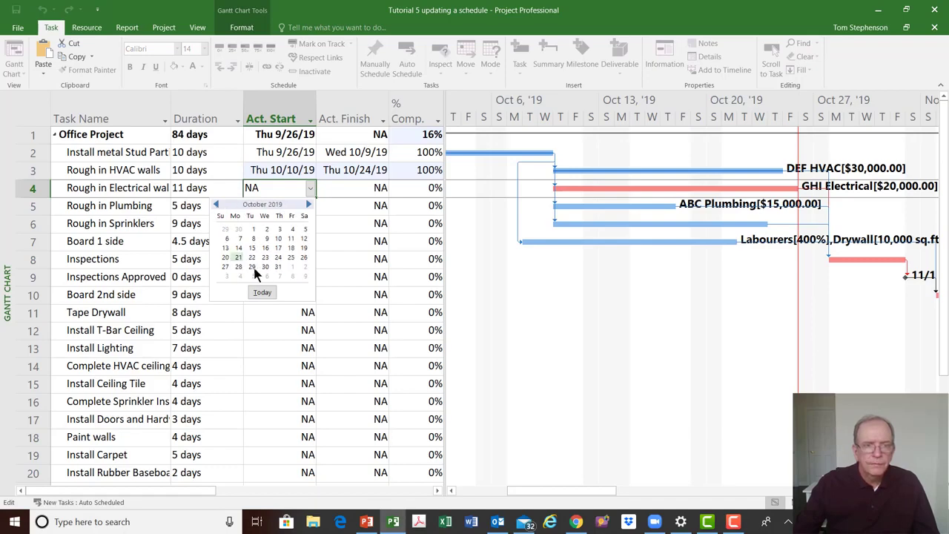
{"action": "left_click", "coordinate": [291, 238]}
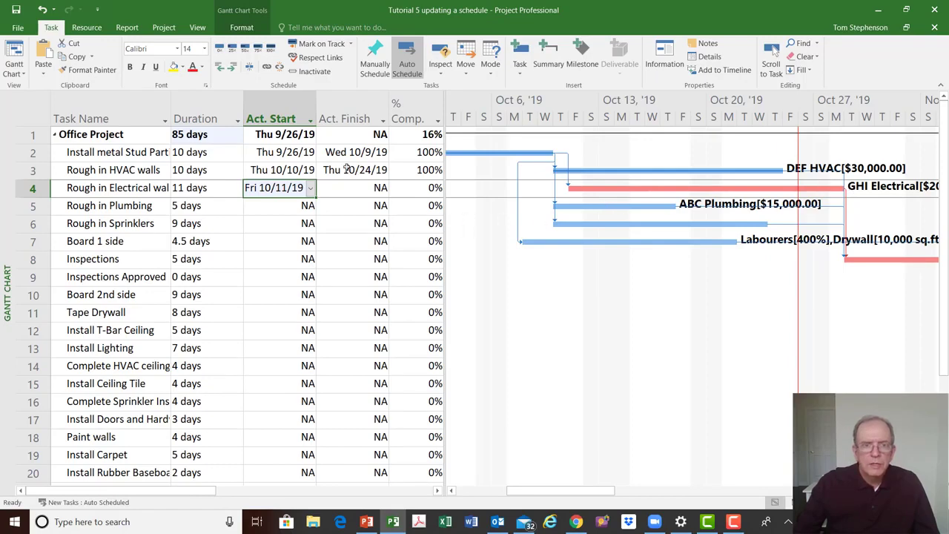
{"action": "left_click", "coordinate": [322, 45]}
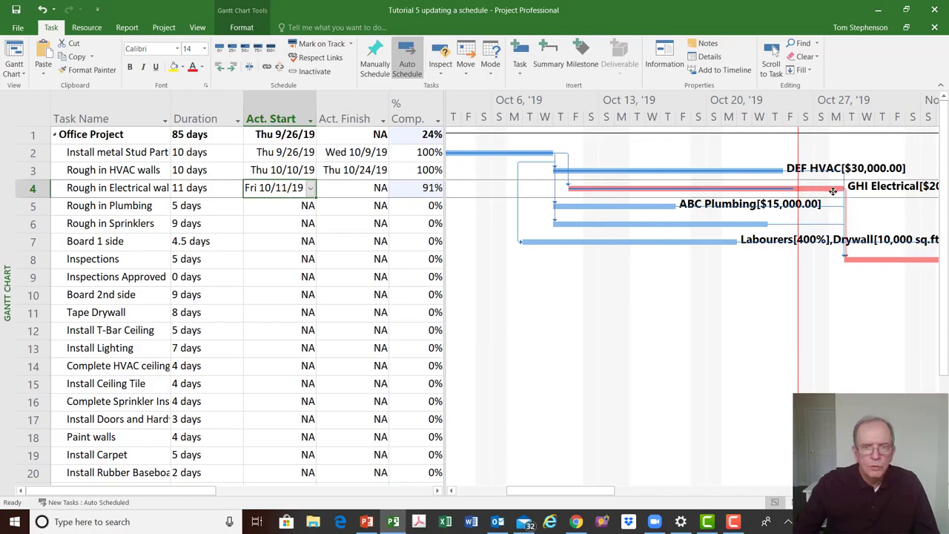
Move the incomplete parts of Rough in Plumbing forward to the status date
{"action": "right_click", "coordinate": [616, 205]}
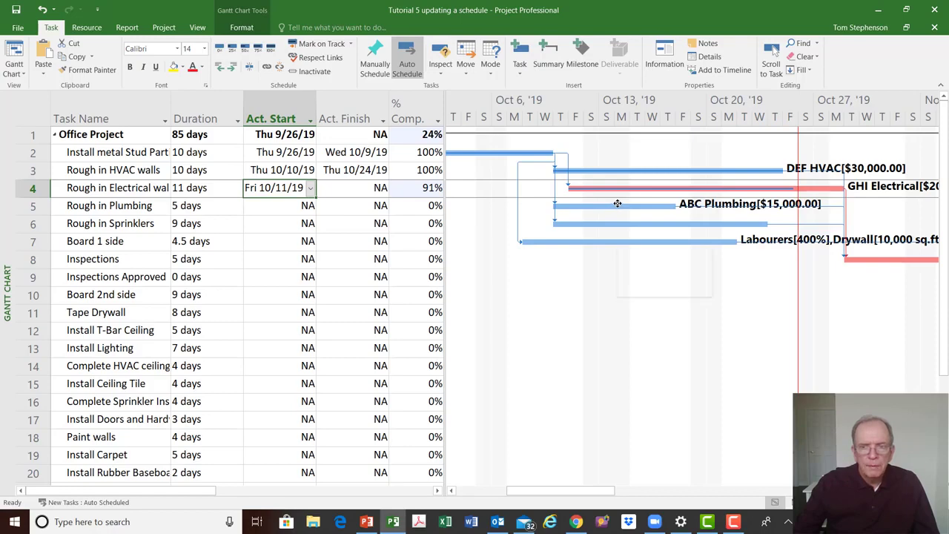
{"action": "left_click", "coordinate": [585, 289]}
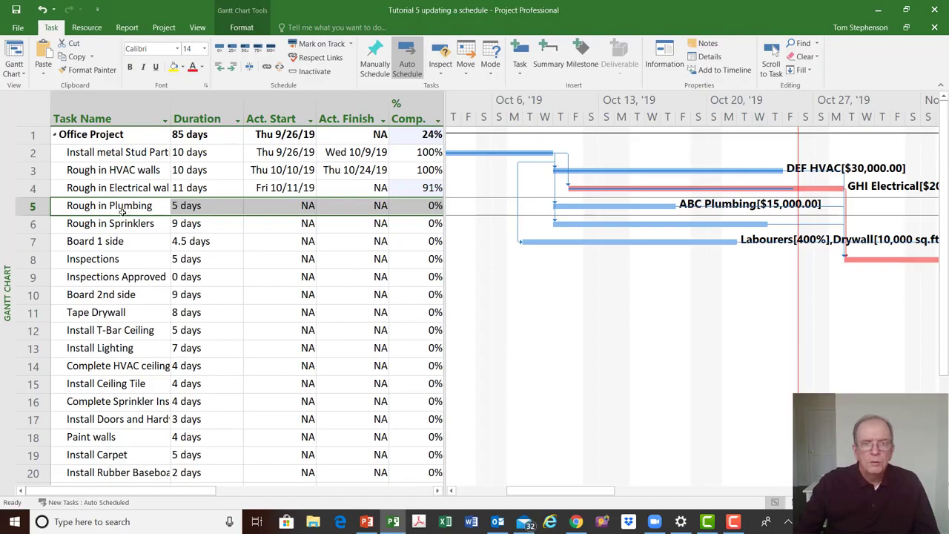
{"action": "left_click", "coordinate": [465, 76]}
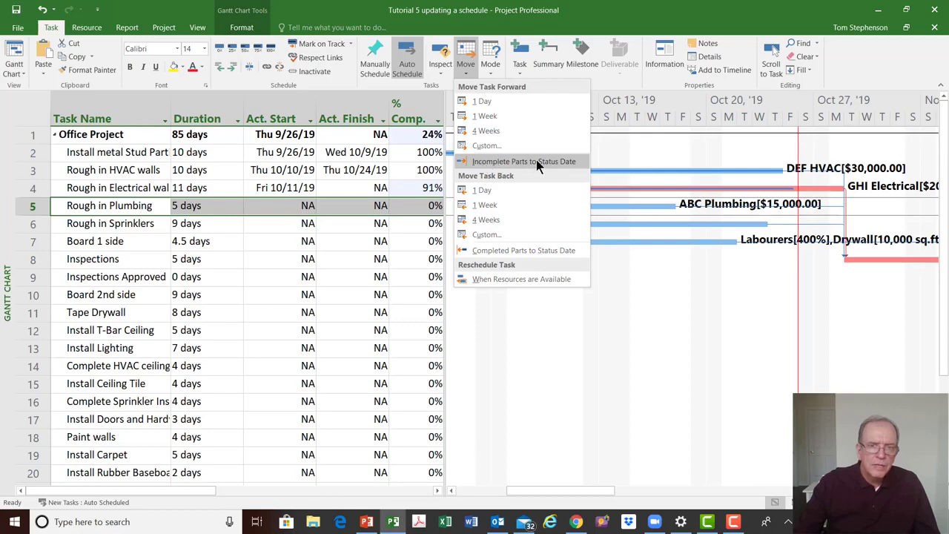
{"action": "left_click", "coordinate": [486, 146]}
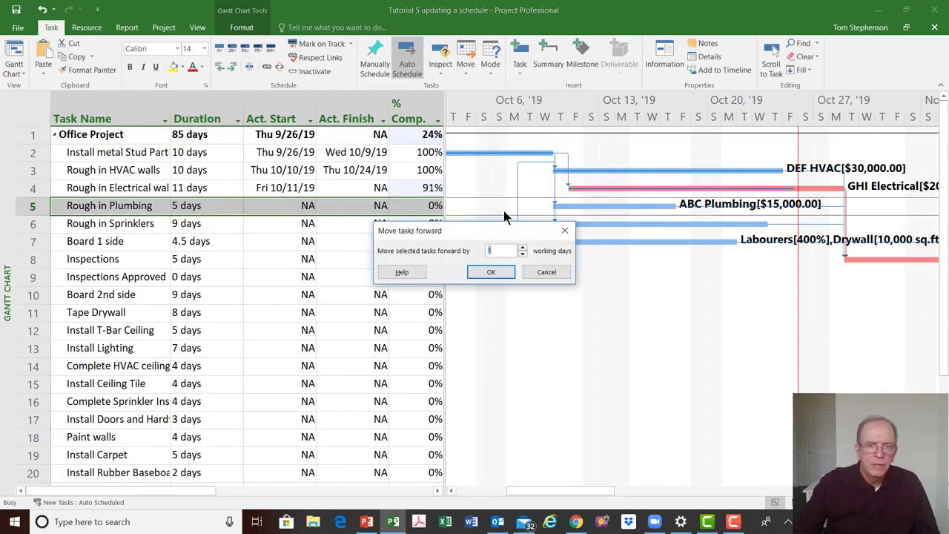
{"action": "left_click", "coordinate": [565, 230]}
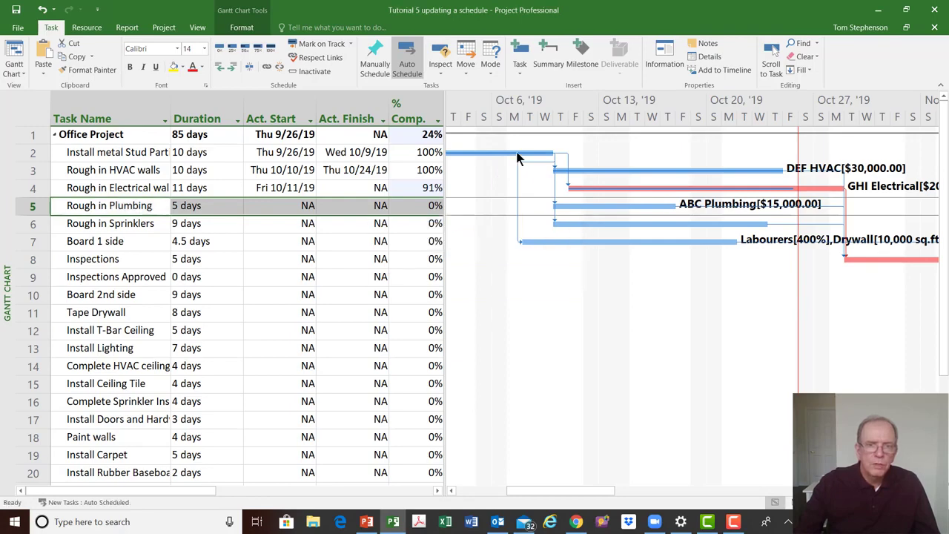
{"action": "left_click", "coordinate": [471, 71]}
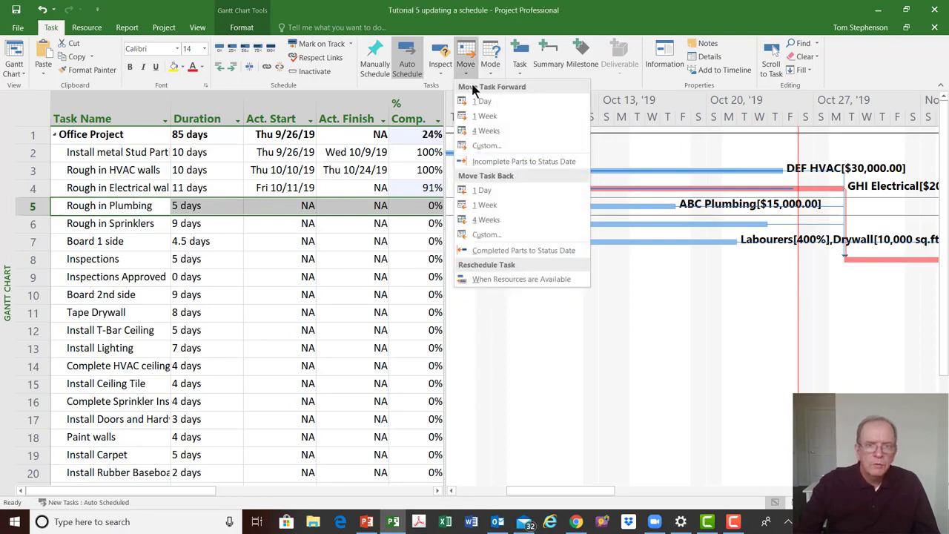
{"action": "left_click", "coordinate": [487, 163]}
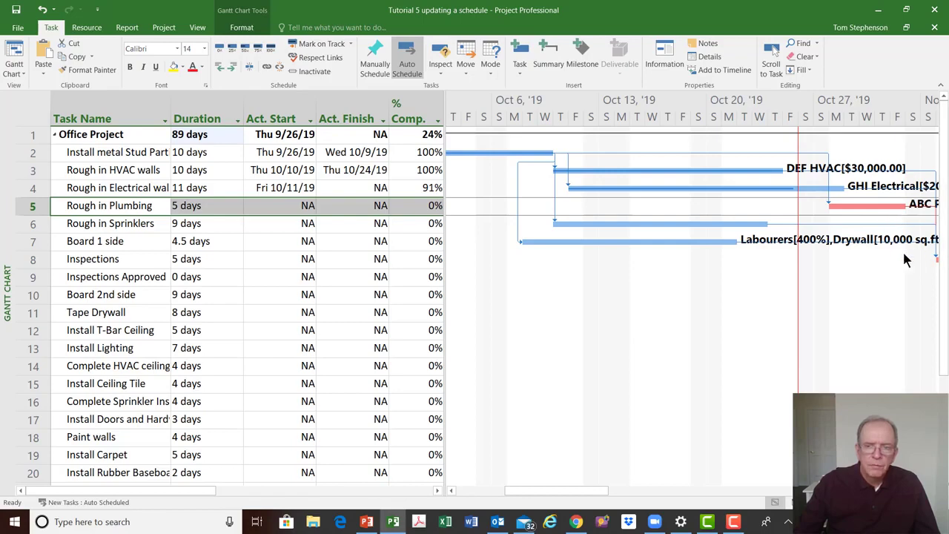
Insert an Indicators column before Task Name and narrow it
{"action": "left_click", "coordinate": [773, 49]}
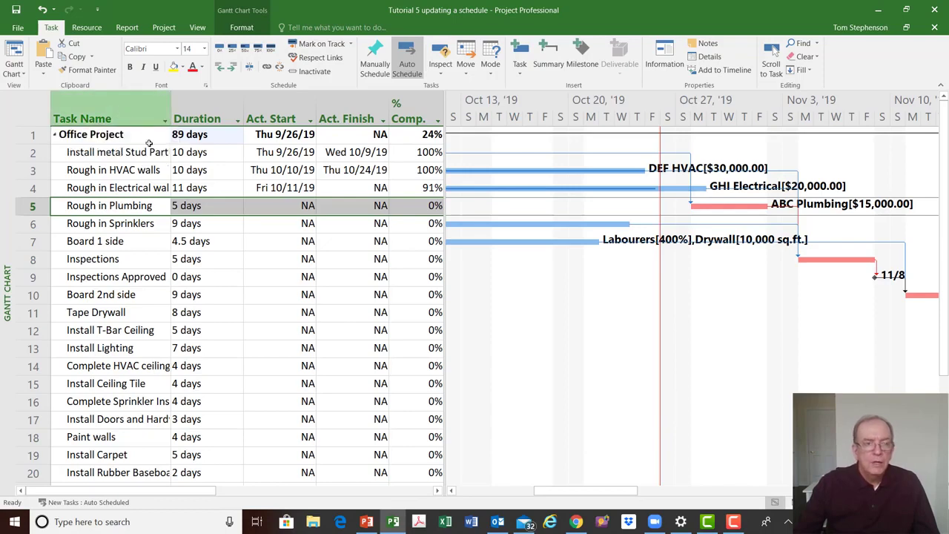
{"action": "left_click", "coordinate": [110, 106]}
{"action": "right_click", "coordinate": [111, 109]}
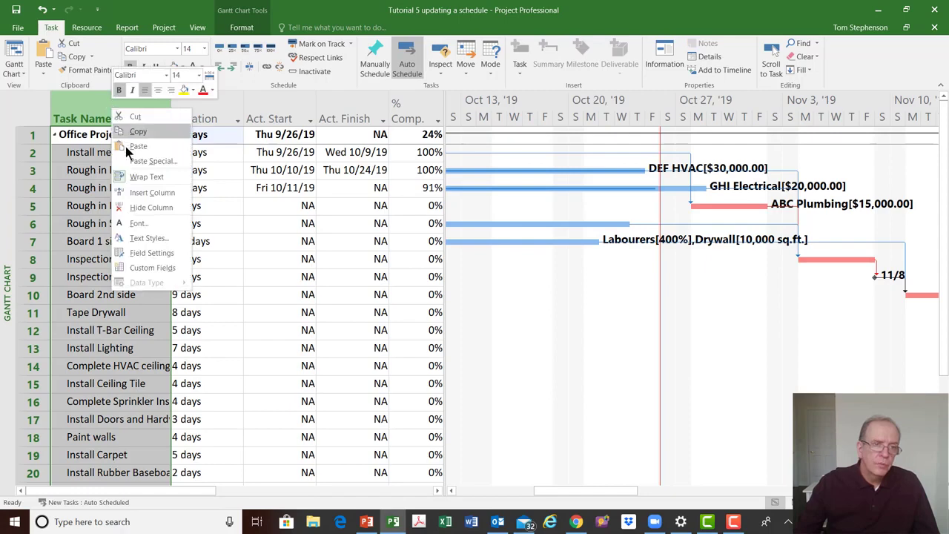
{"action": "left_click", "coordinate": [131, 193]}
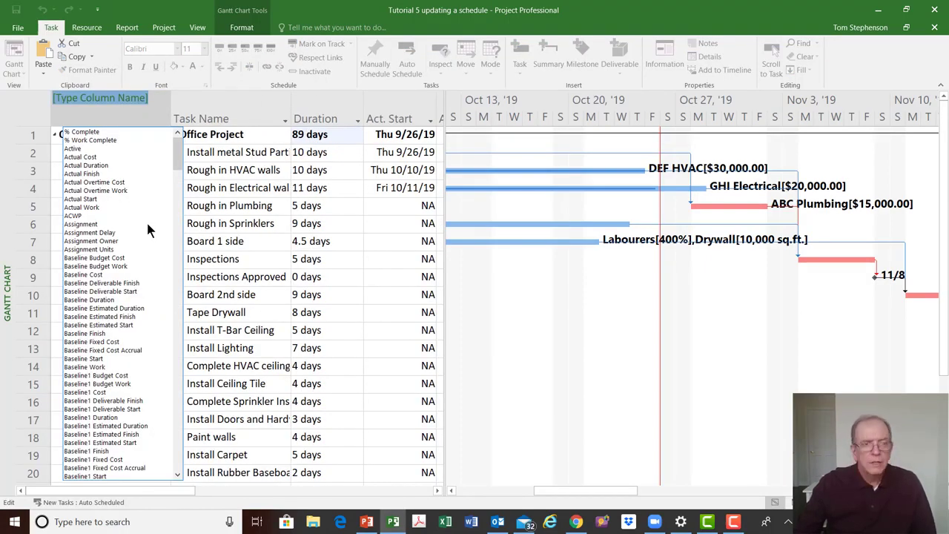
{"action": "type", "text": "iD"}
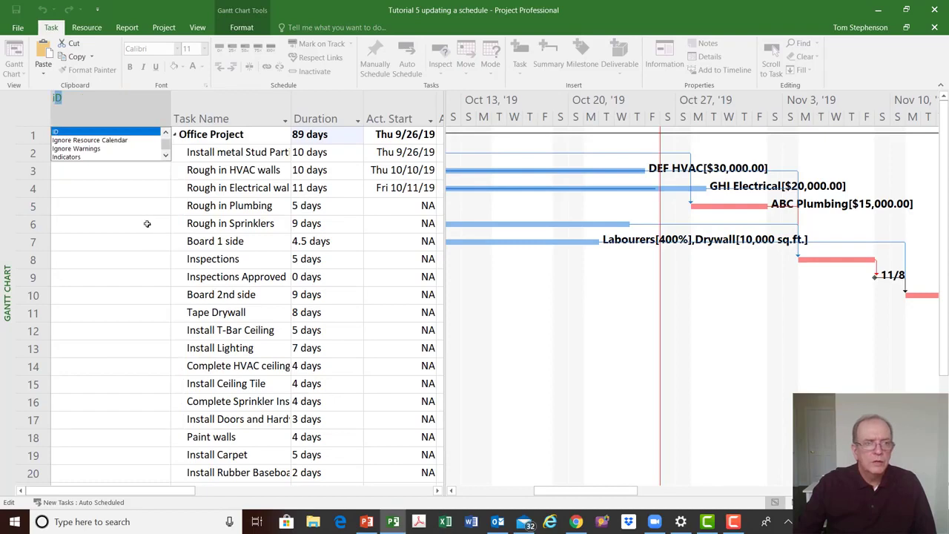
{"action": "left_click", "coordinate": [86, 157]}
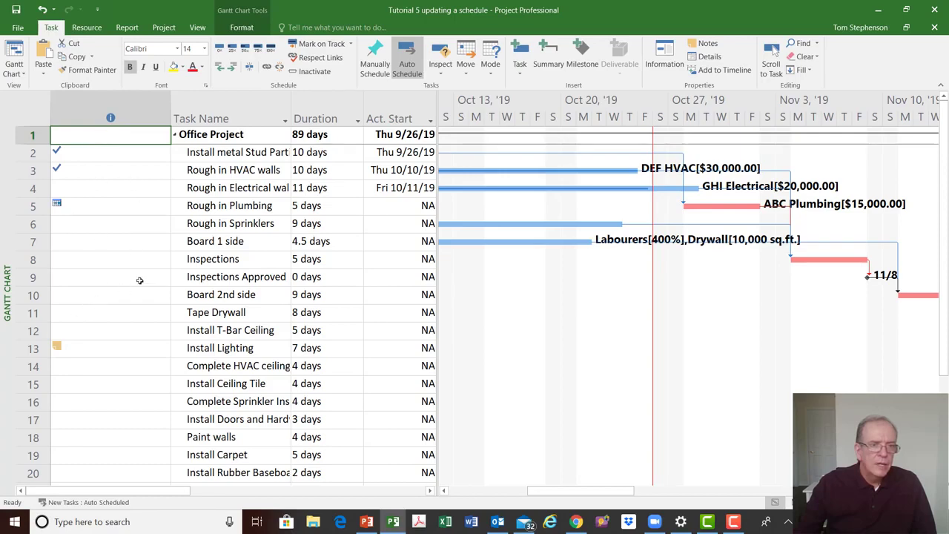
{"action": "left_click_drag", "start_coordinate": [165, 113], "coordinate": [100, 115]}
Inspect the indicator icons of the completed tasks
{"action": "left_click", "coordinate": [63, 155]}
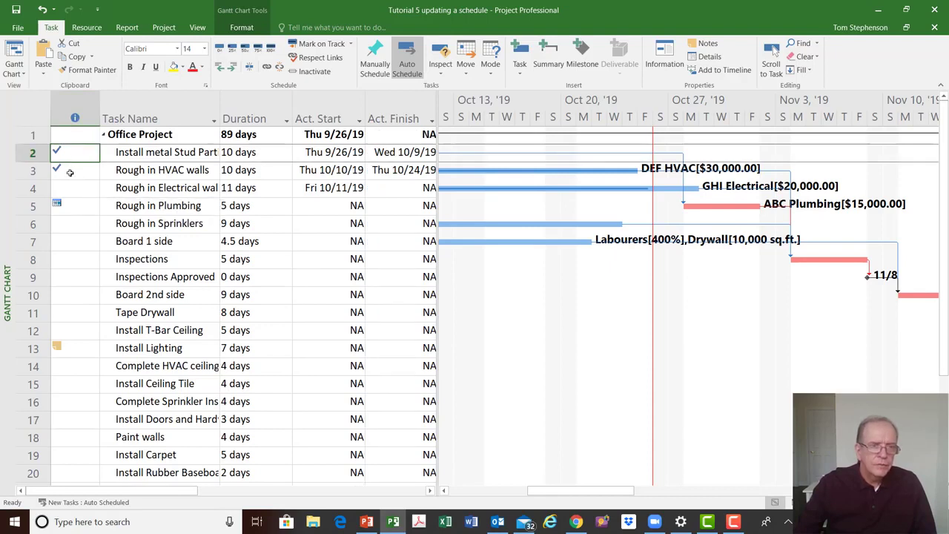
{"action": "left_click", "coordinate": [71, 175]}
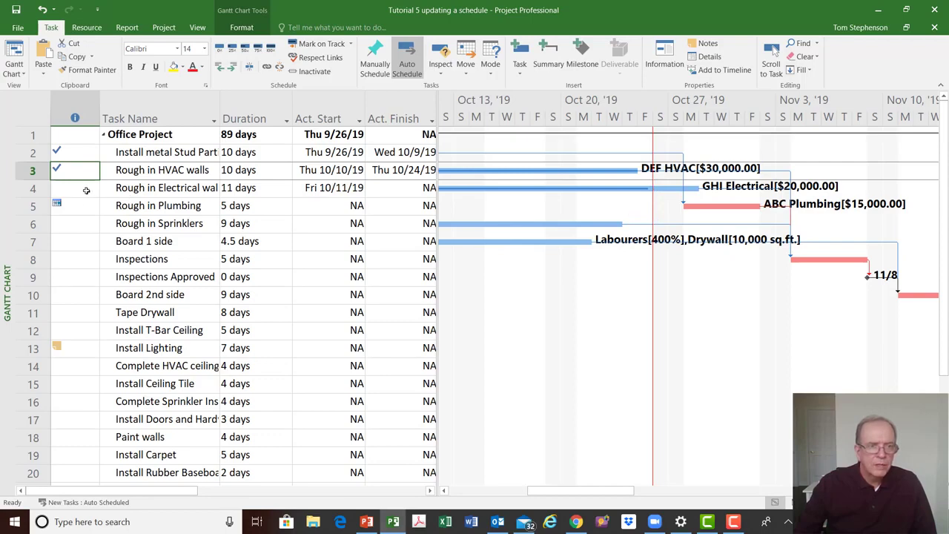
{"action": "mouse_move", "coordinate": [57, 205]}
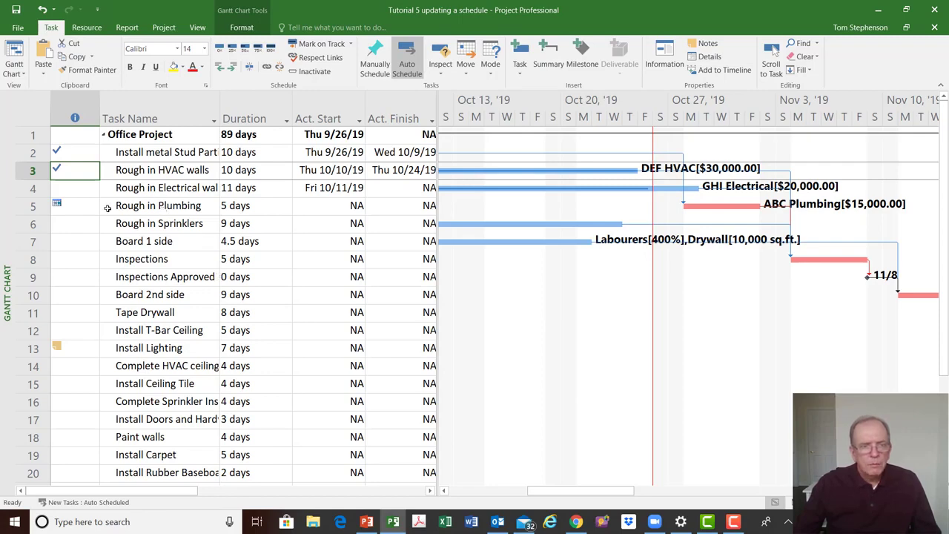
Open Task Information for Rough in Plumbing and review its General, Predecessors, Resources and Advanced tabs
{"action": "double_click", "coordinate": [152, 209]}
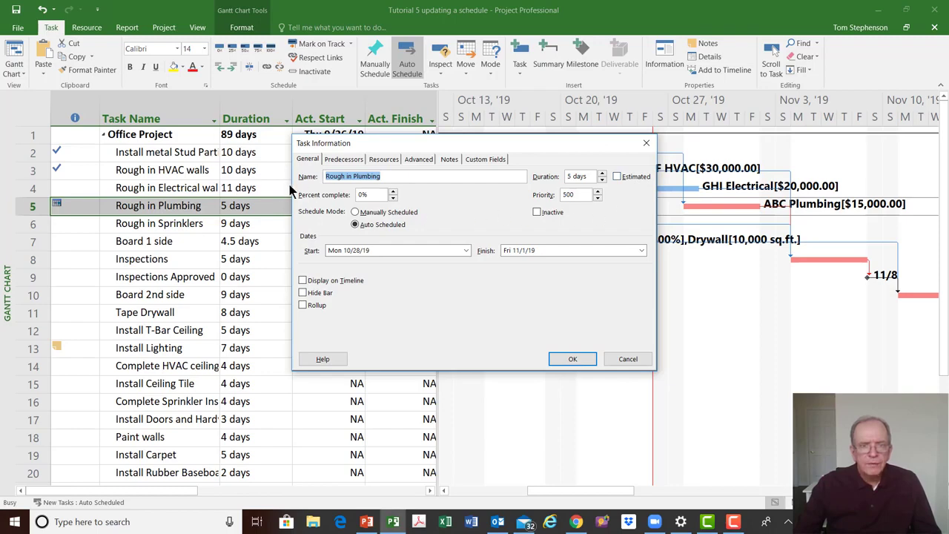
{"action": "left_click", "coordinate": [313, 160]}
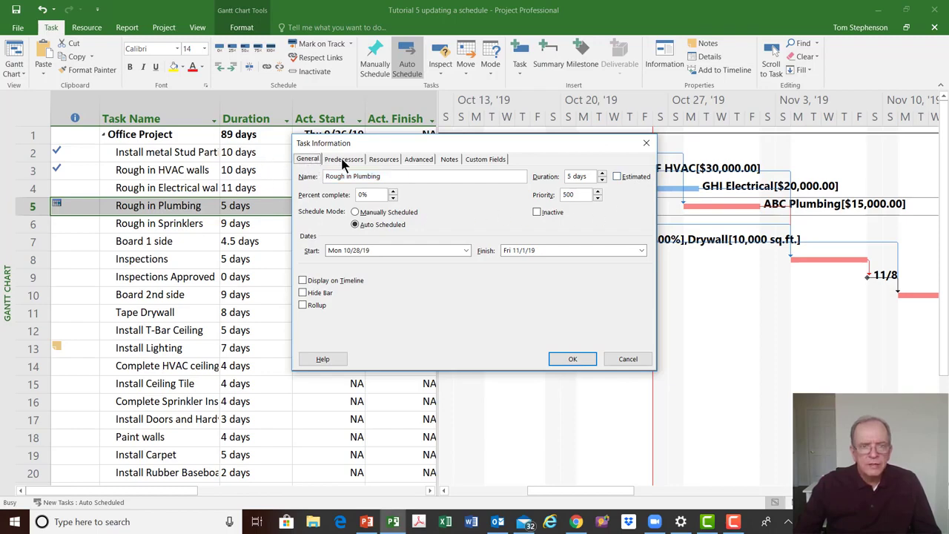
{"action": "left_click", "coordinate": [344, 160]}
{"action": "left_click", "coordinate": [380, 159]}
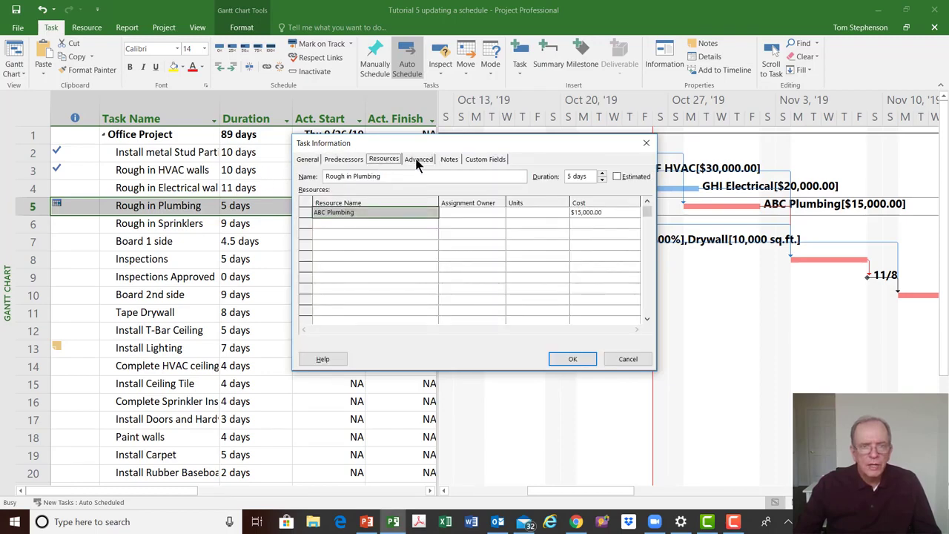
{"action": "left_click", "coordinate": [418, 160]}
{"action": "left_click", "coordinate": [341, 163]}
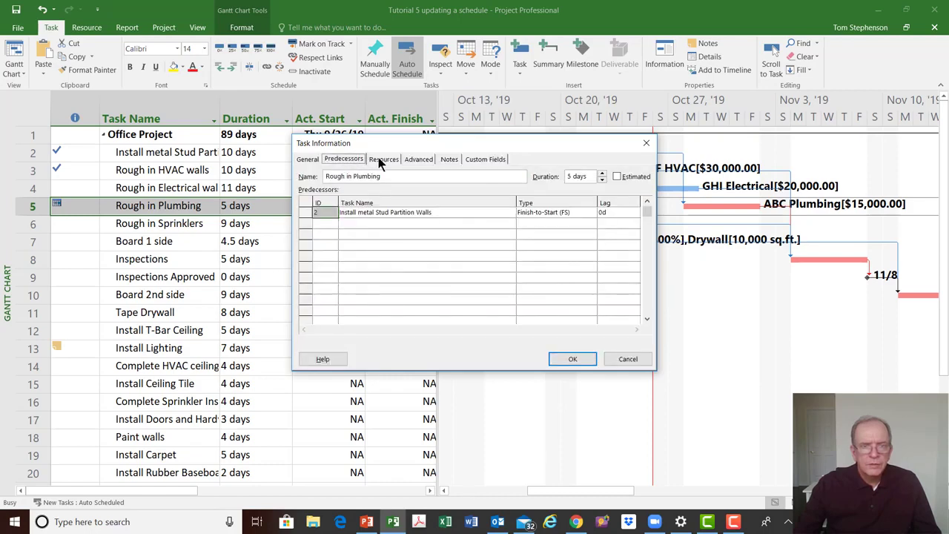
{"action": "left_click", "coordinate": [379, 160]}
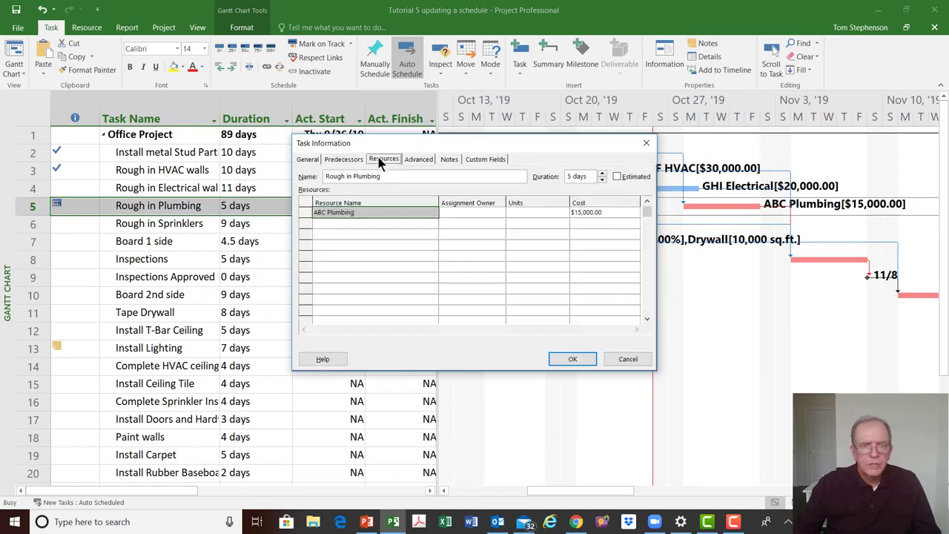
{"action": "left_click", "coordinate": [416, 160]}
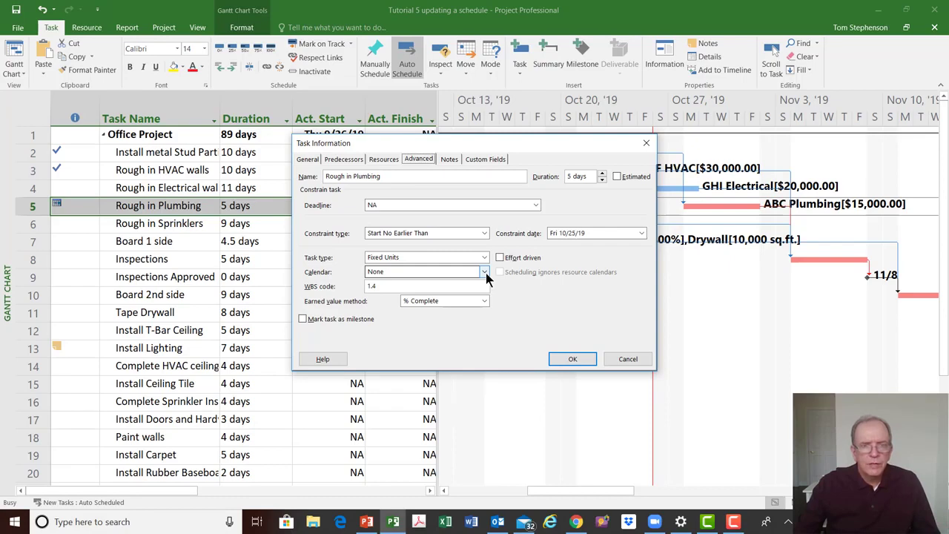
Add the note "Rough in Plumbing delayed due to design layout error by consultant" to the Rough in Plumbing task
{"action": "left_click", "coordinate": [449, 159]}
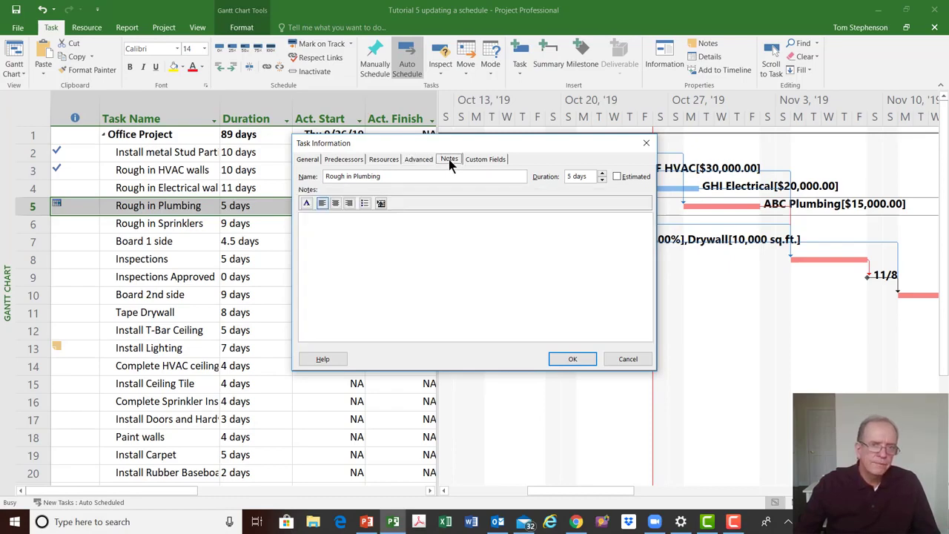
{"action": "left_click_drag", "start_coordinate": [406, 157], "coordinate": [371, 263]}
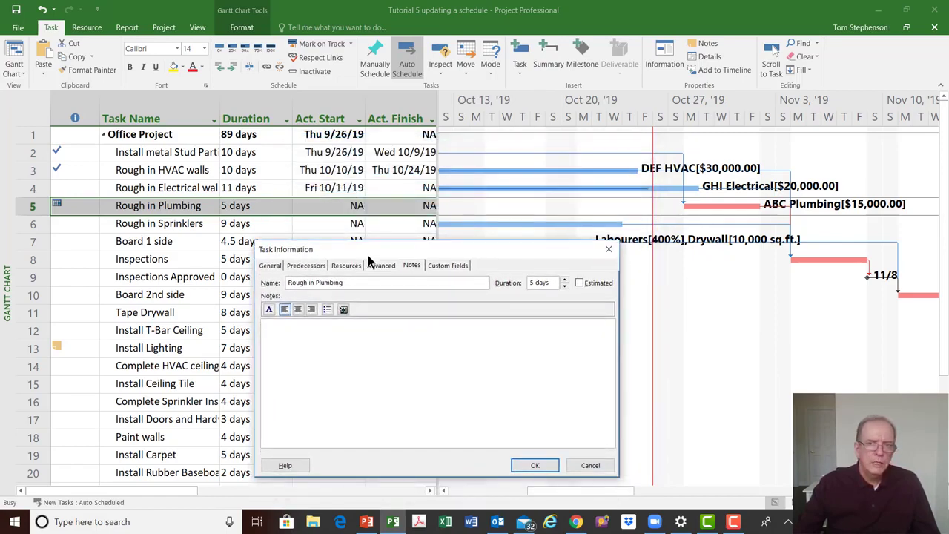
{"action": "left_click", "coordinate": [450, 349]}
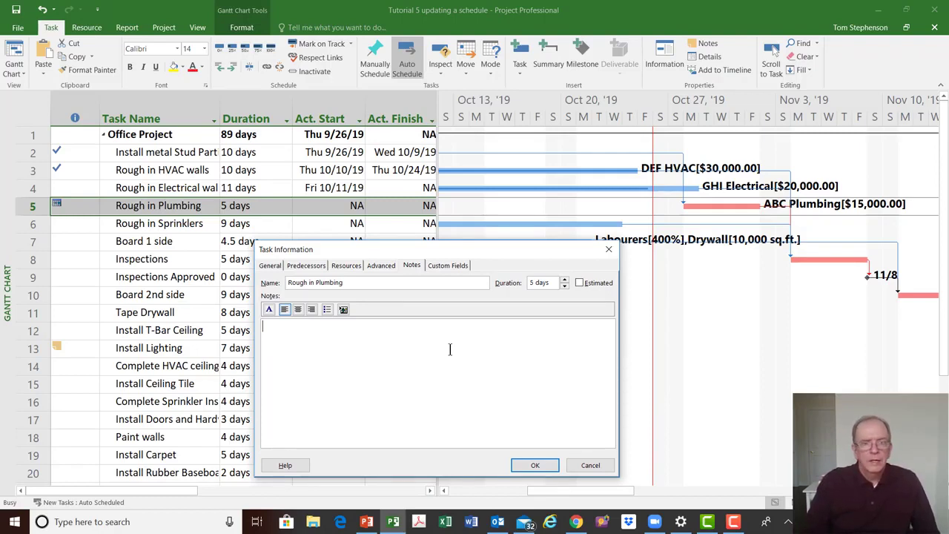
{"action": "type", "text": "Ro"}
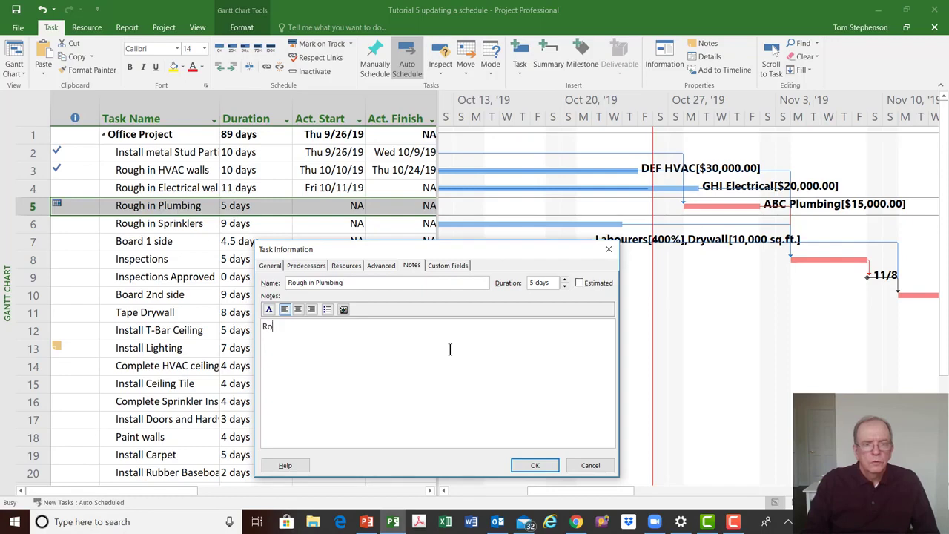
{"action": "type", "text": "ugh in Plu"}
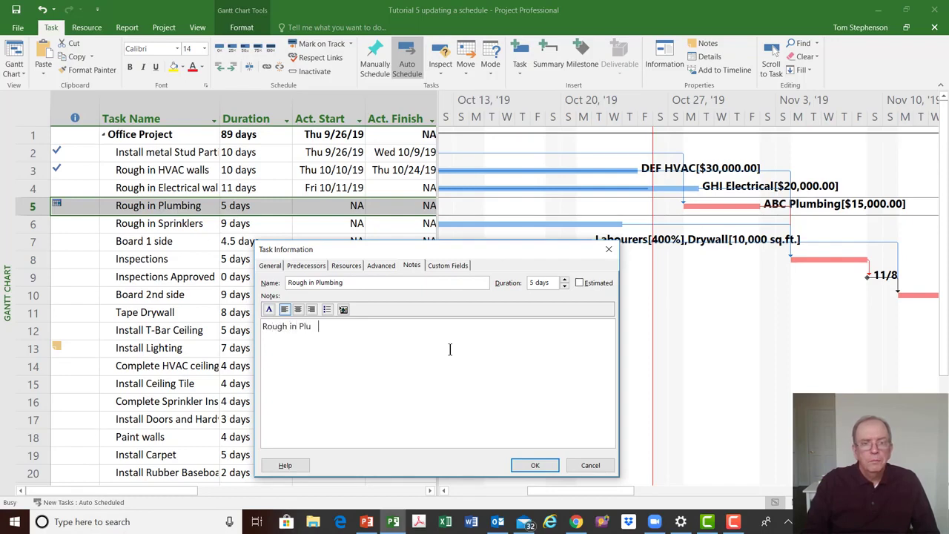
{"action": "type", "text": "mbing delayed due to design"}
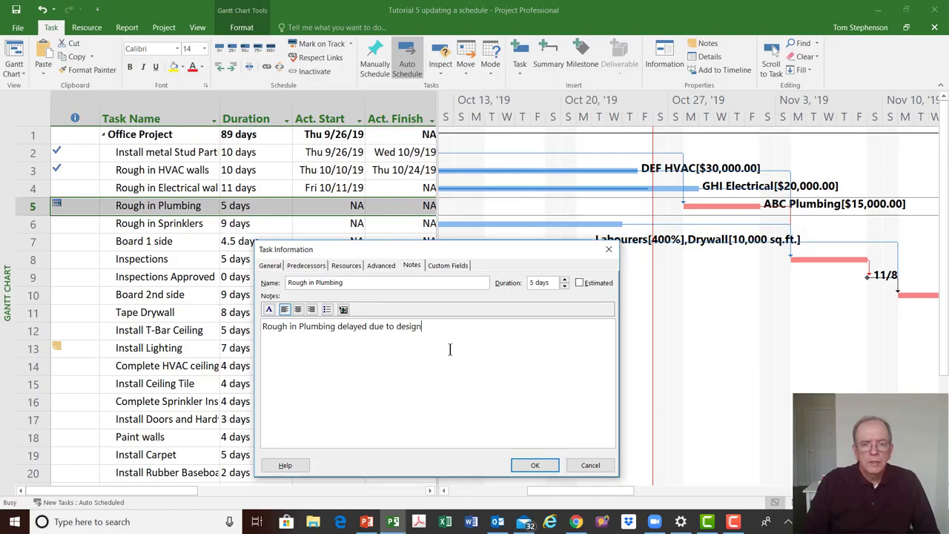
{"action": "type", "text": "ayout error by consultant"}
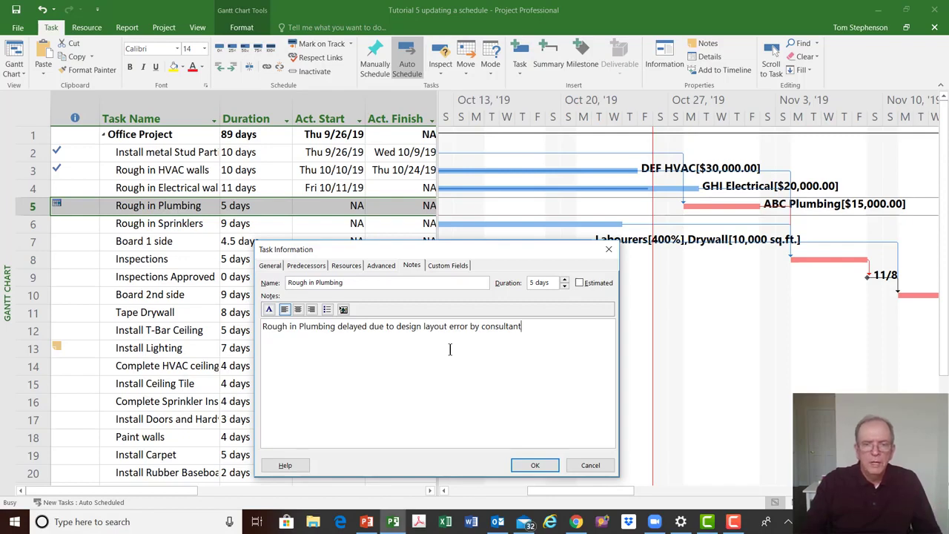
{"action": "left_click", "coordinate": [531, 464]}
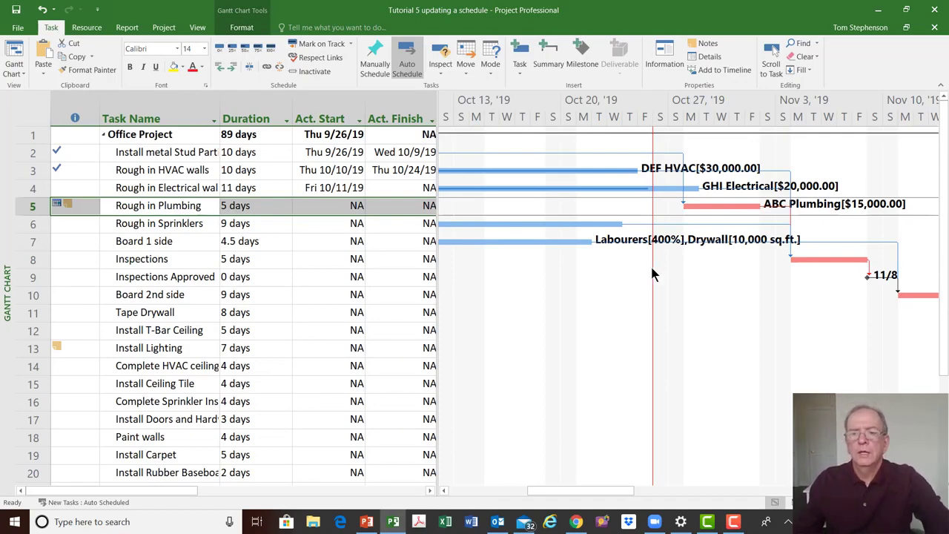
Widen the task table to show % Comp. and mark Rough in Sprinklers and Board 1 side on track
{"action": "left_click", "coordinate": [284, 330]}
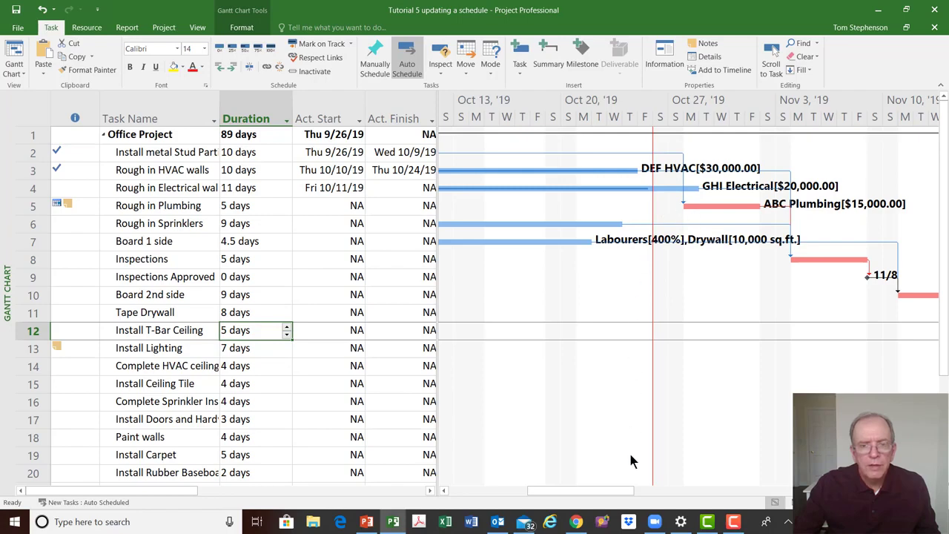
{"action": "left_click_drag", "start_coordinate": [565, 490], "coordinate": [544, 491]}
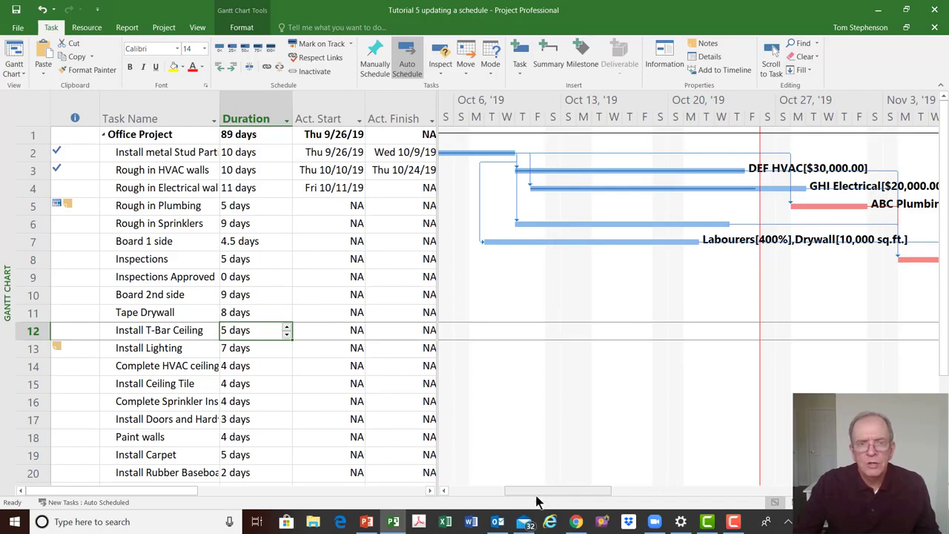
{"action": "left_click_drag", "start_coordinate": [437, 404], "coordinate": [468, 408]}
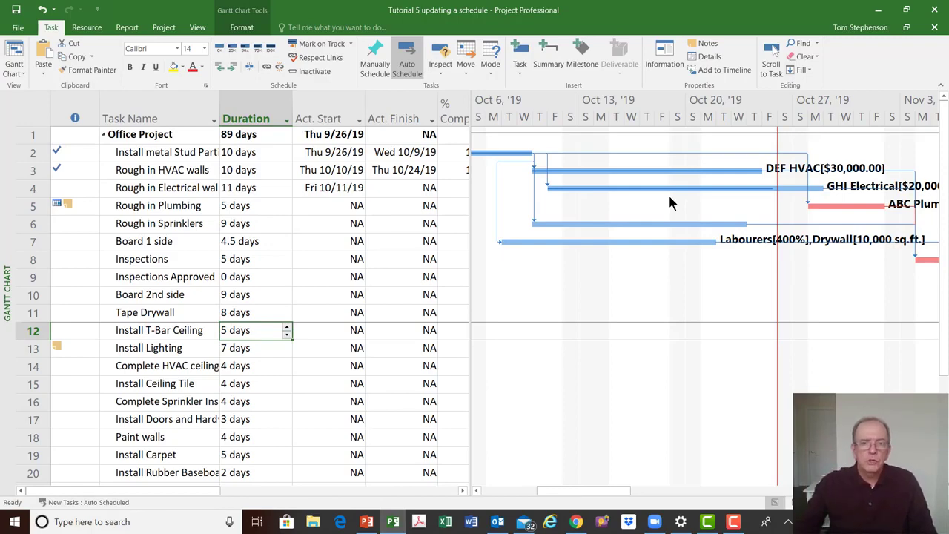
{"action": "left_click", "coordinate": [356, 227]}
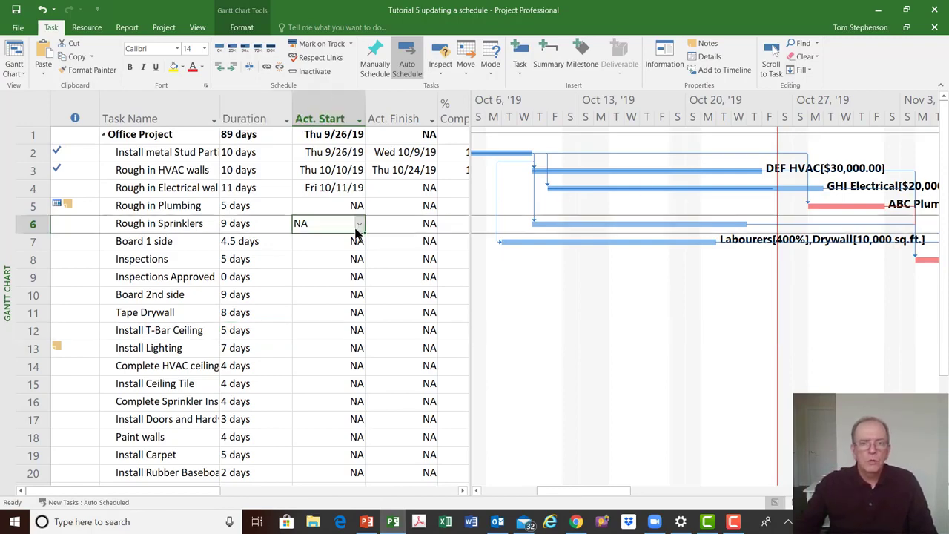
{"action": "left_click", "coordinate": [424, 226]}
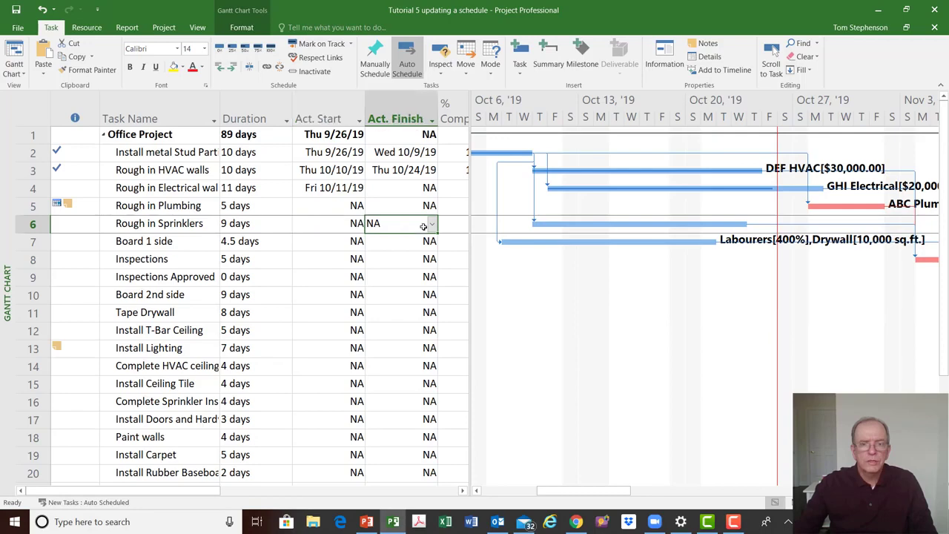
{"action": "left_click", "coordinate": [337, 240]}
{"action": "left_click", "coordinate": [416, 243]}
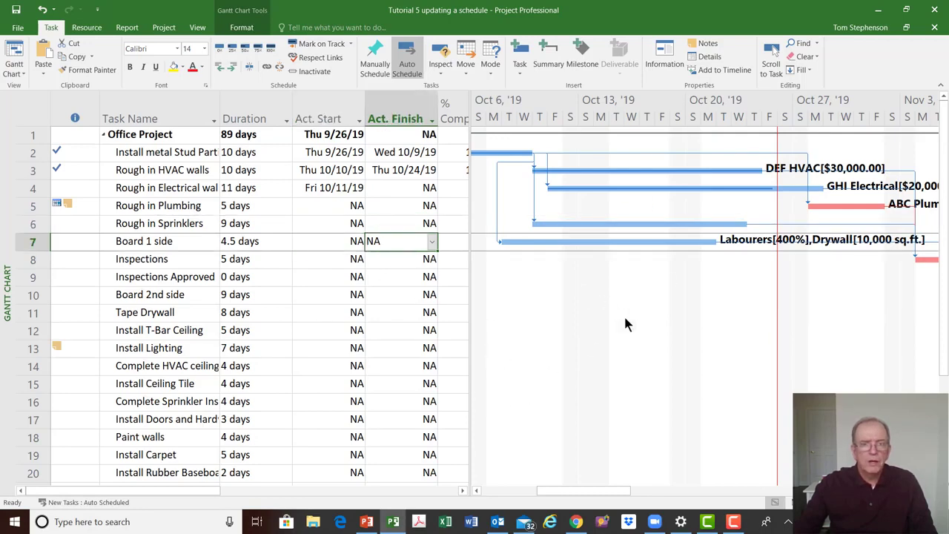
{"action": "left_click", "coordinate": [35, 110]}
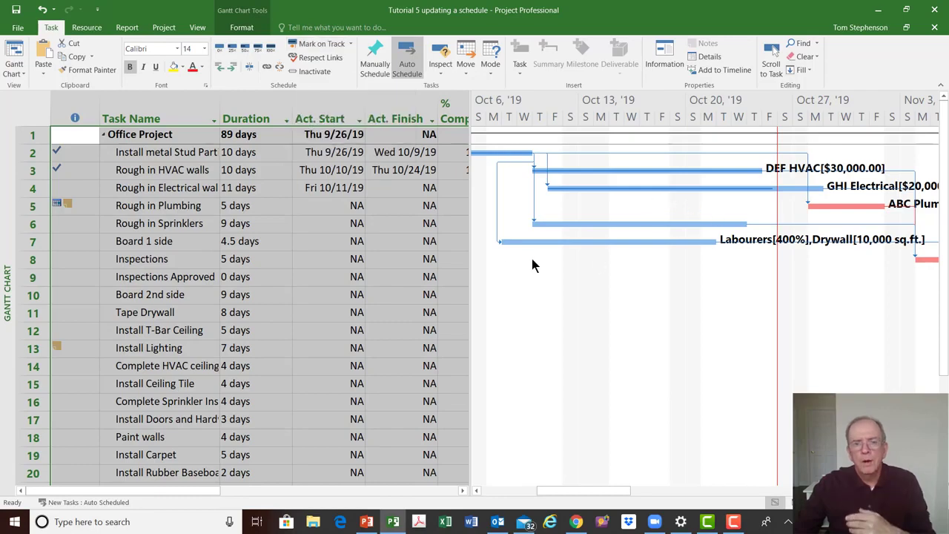
{"action": "left_click_drag", "start_coordinate": [471, 234], "coordinate": [549, 252]}
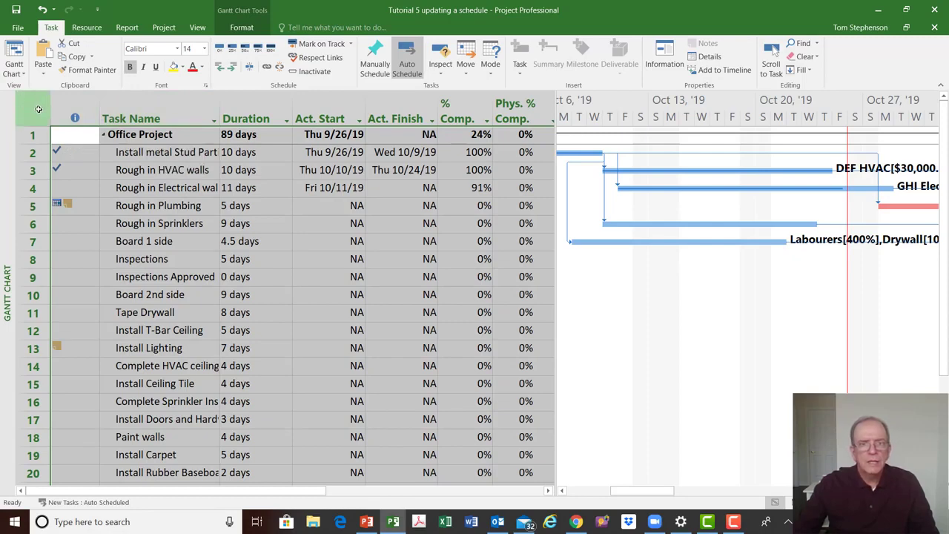
{"action": "left_click", "coordinate": [327, 46]}
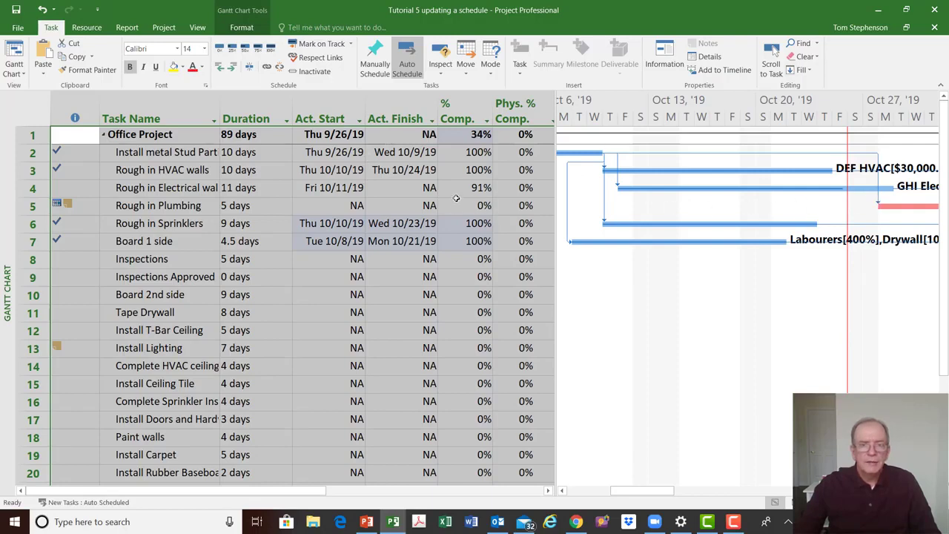
Scroll the chart to the Inspections task and save the project
{"action": "left_click", "coordinate": [478, 258]}
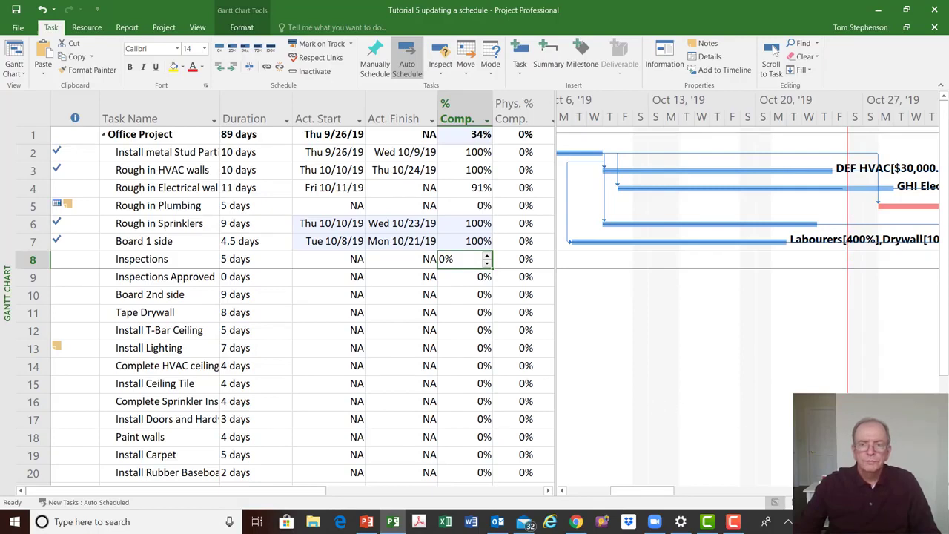
{"action": "left_click", "coordinate": [773, 52]}
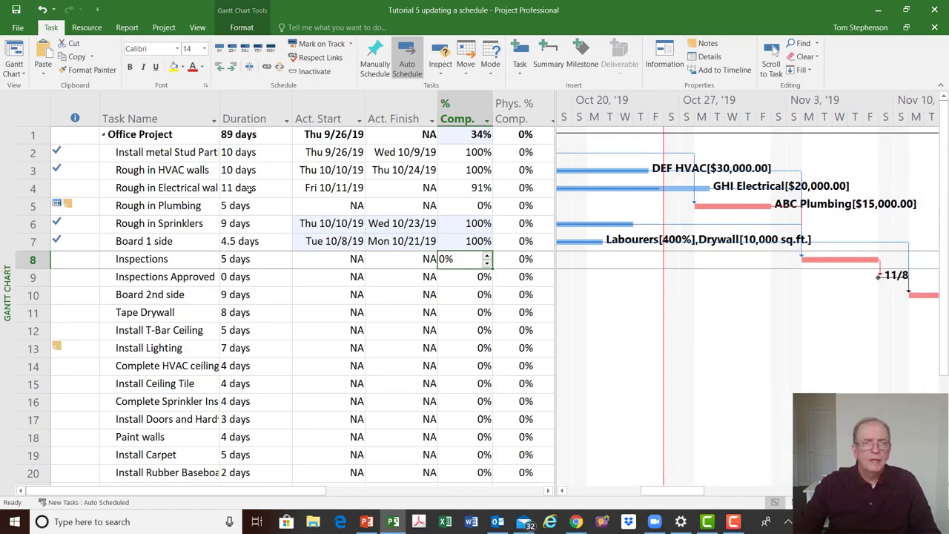
{"action": "left_click", "coordinate": [15, 10]}
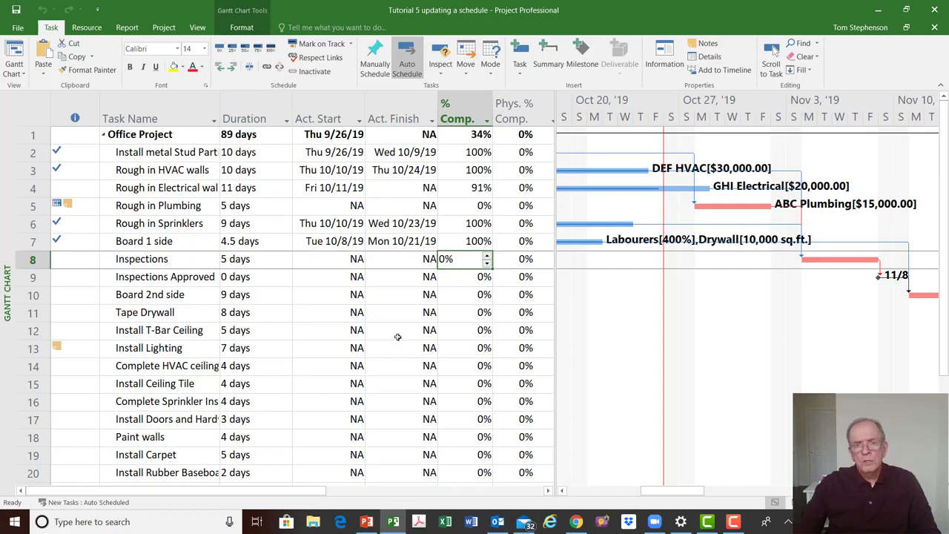
Switch the task table to the Cost table and widen it to show the cost columns
{"action": "left_click", "coordinate": [33, 117]}
{"action": "right_click", "coordinate": [33, 116]}
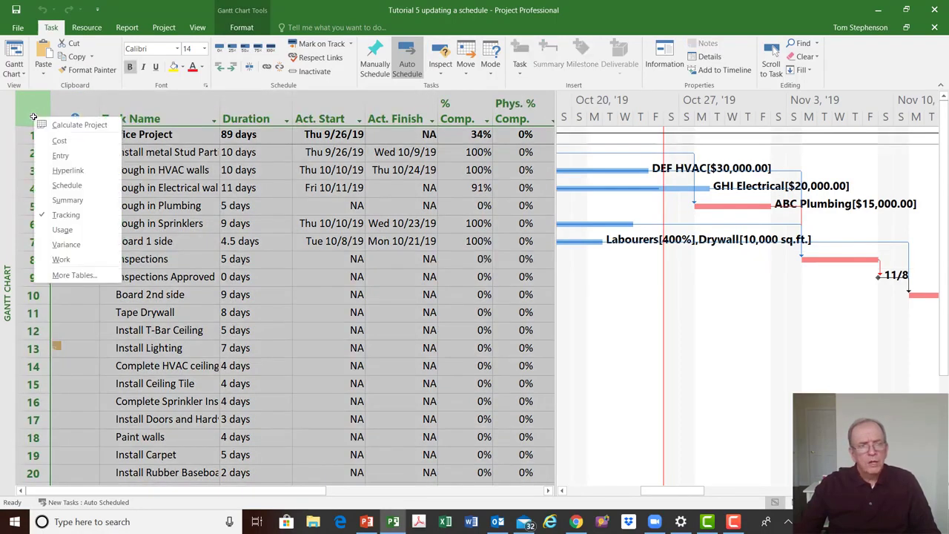
{"action": "left_click", "coordinate": [54, 141]}
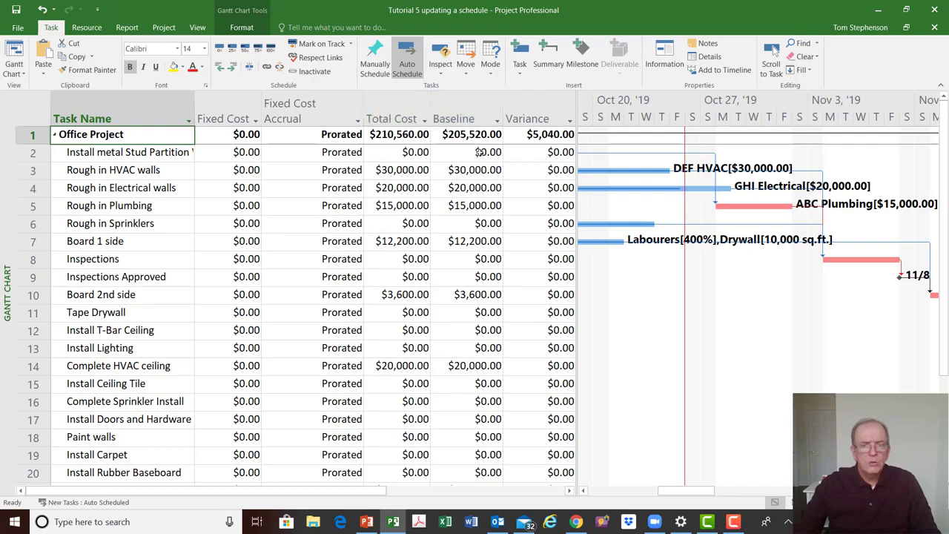
{"action": "left_click_drag", "start_coordinate": [577, 157], "coordinate": [623, 230]}
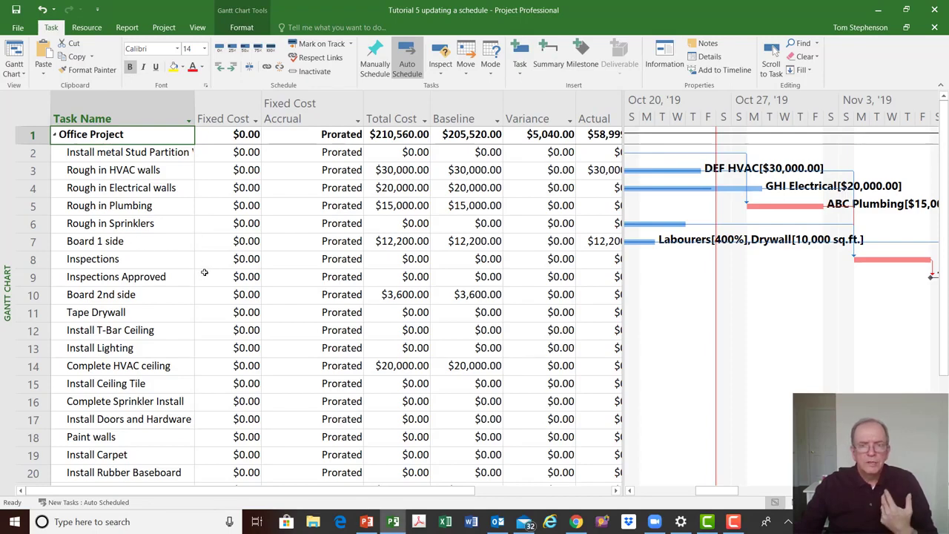
Switch to the Resource Sheet view and review the resources' cost, baseline and variance columns
{"action": "right_click", "coordinate": [4, 268]}
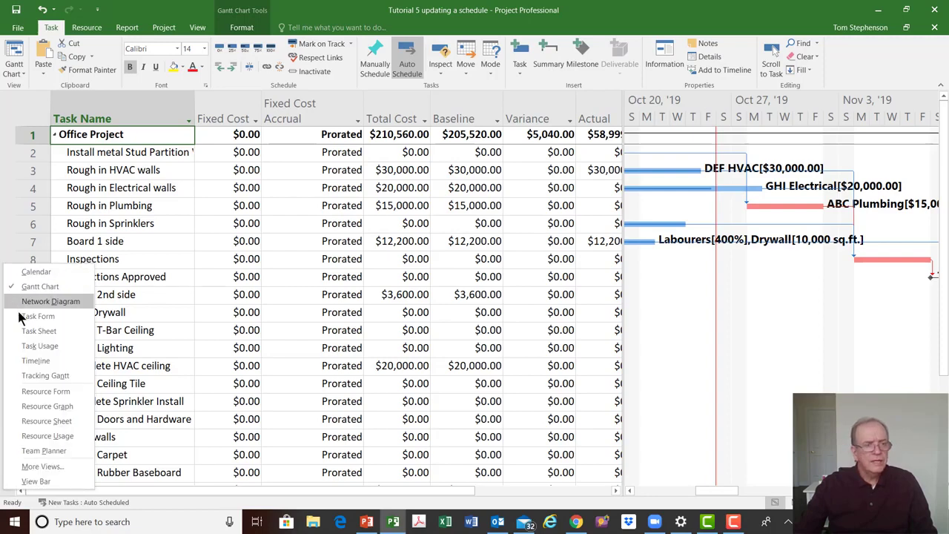
{"action": "left_click", "coordinate": [35, 422]}
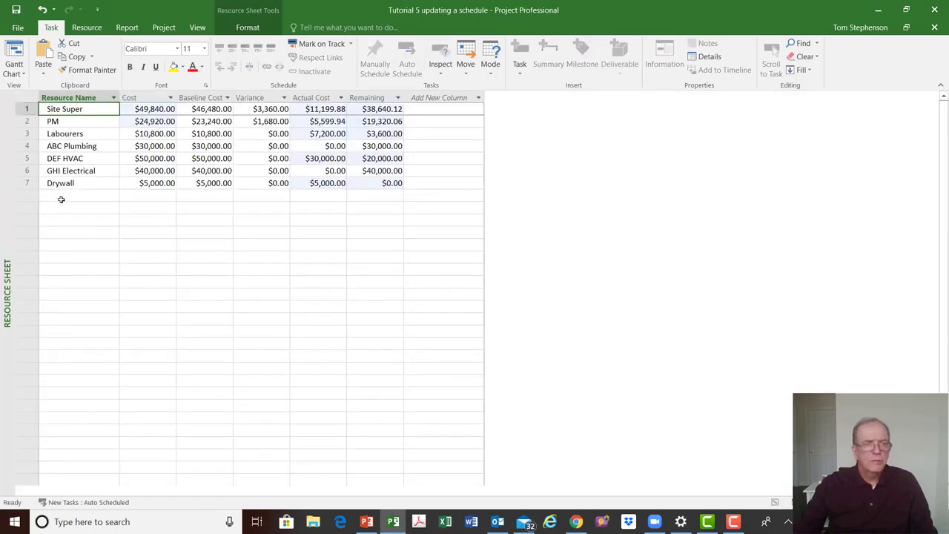
{"action": "left_click", "coordinate": [27, 94]}
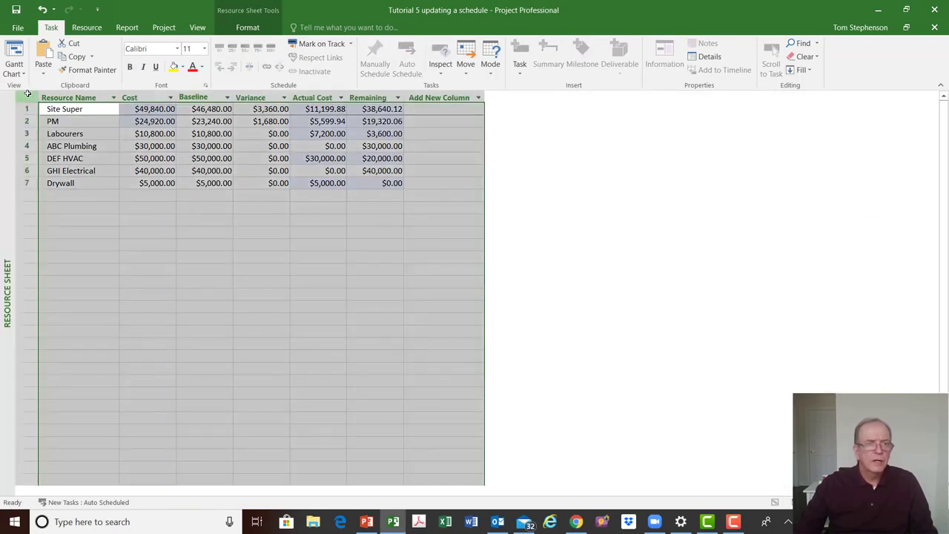
{"action": "right_click", "coordinate": [27, 94]}
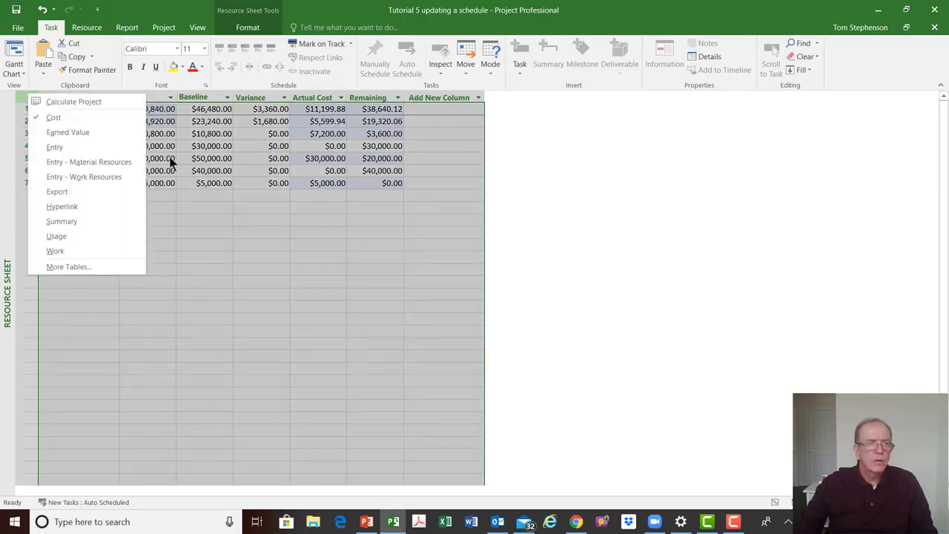
{"action": "left_click", "coordinate": [226, 169]}
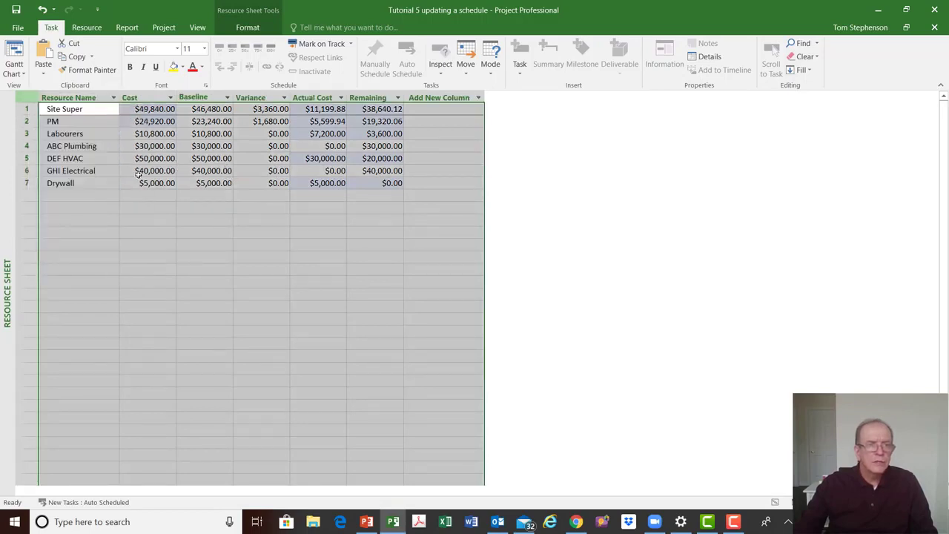
{"action": "left_click", "coordinate": [279, 109]}
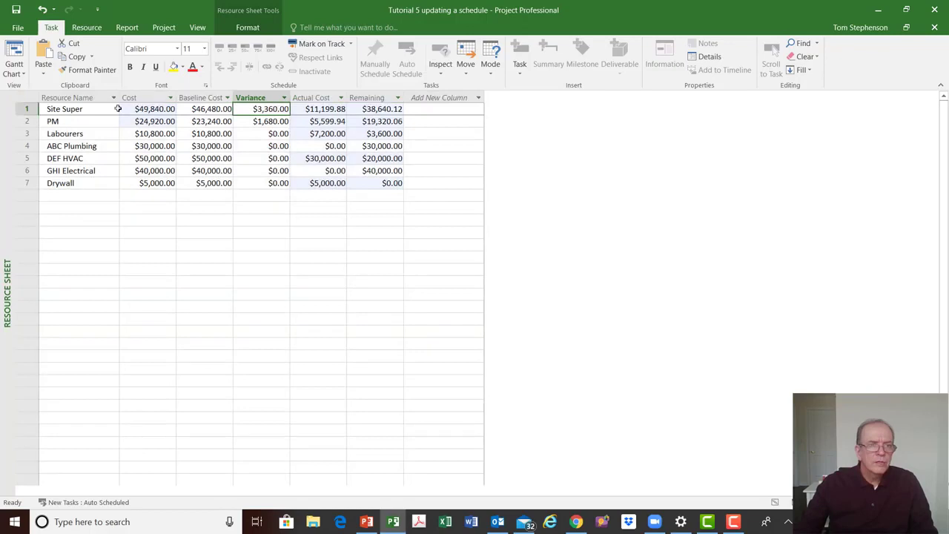
{"action": "left_click", "coordinate": [77, 109]}
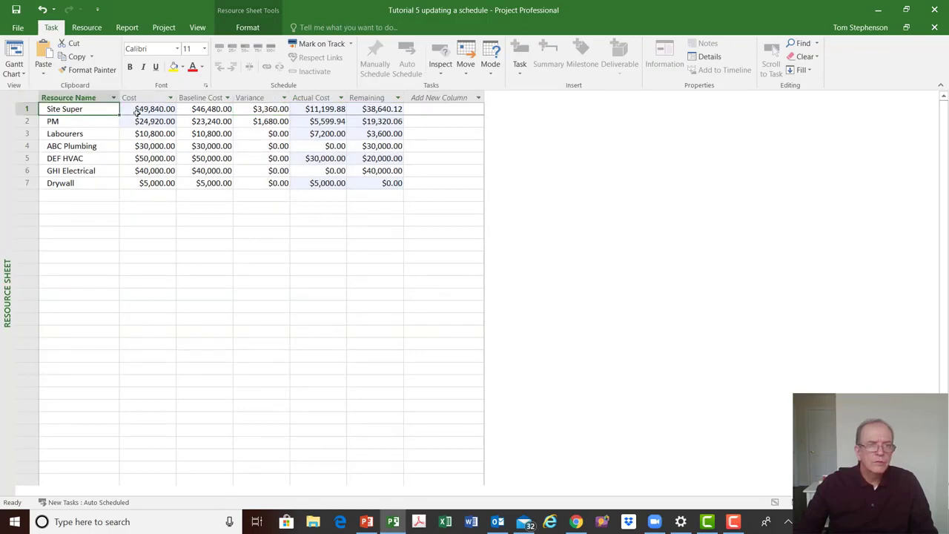
Show the Resource Sheet's Entry table, then return to the Cost table
{"action": "left_click", "coordinate": [29, 98]}
{"action": "right_click", "coordinate": [30, 99]}
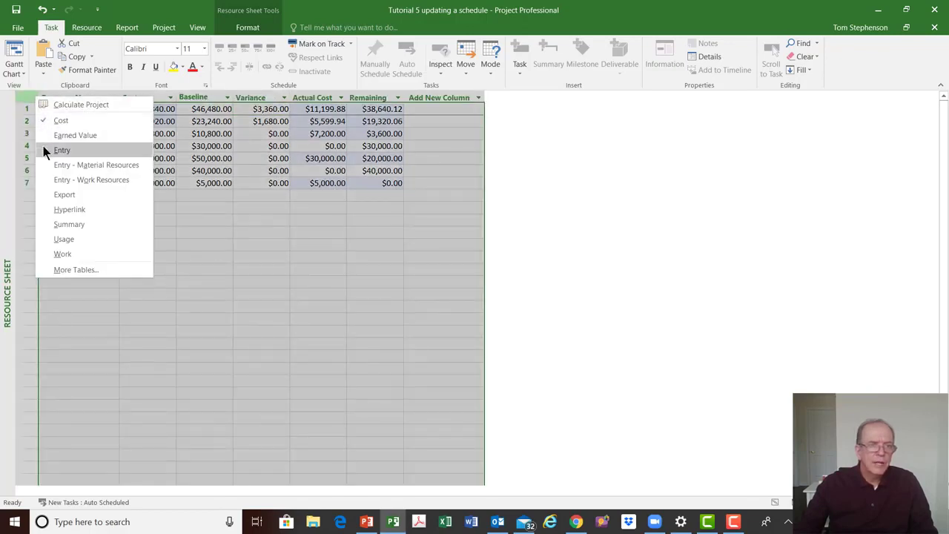
{"action": "left_click", "coordinate": [44, 149]}
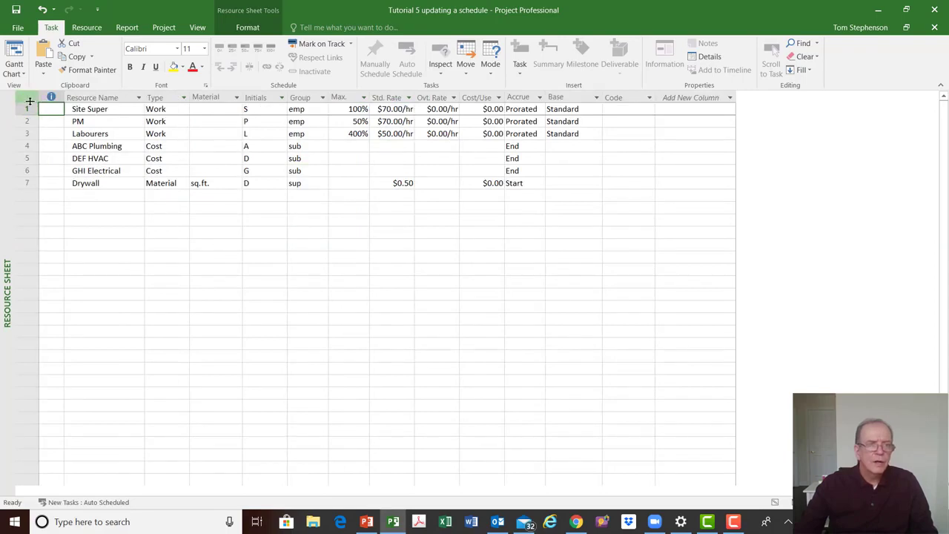
{"action": "left_click", "coordinate": [30, 98]}
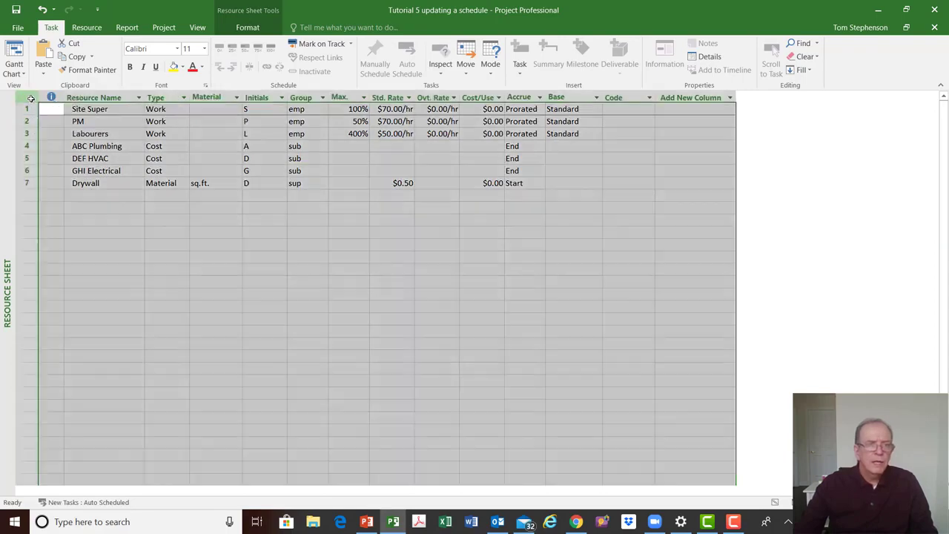
{"action": "right_click", "coordinate": [30, 99]}
{"action": "left_click", "coordinate": [42, 125]}
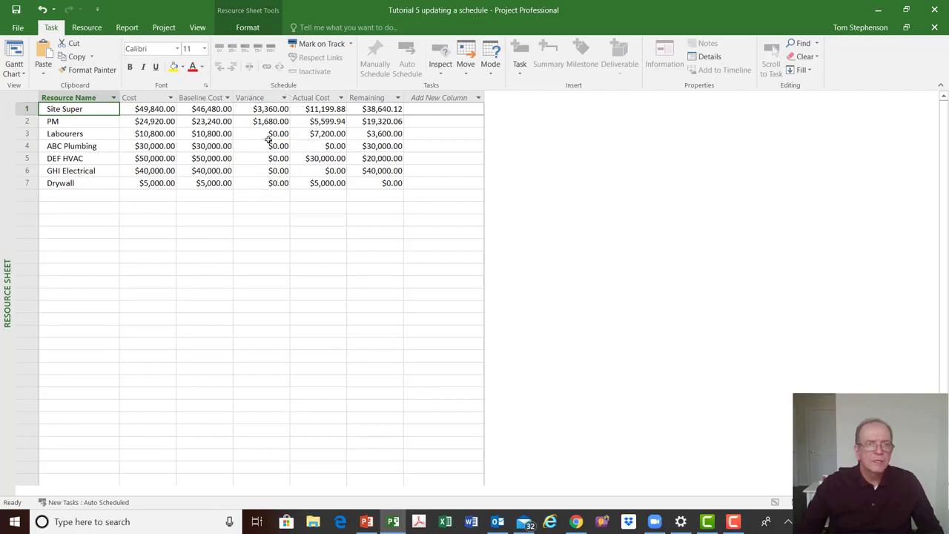
Switch back to the Gantt Chart view and widen its table to show more cost columns
{"action": "right_click", "coordinate": [6, 211]}
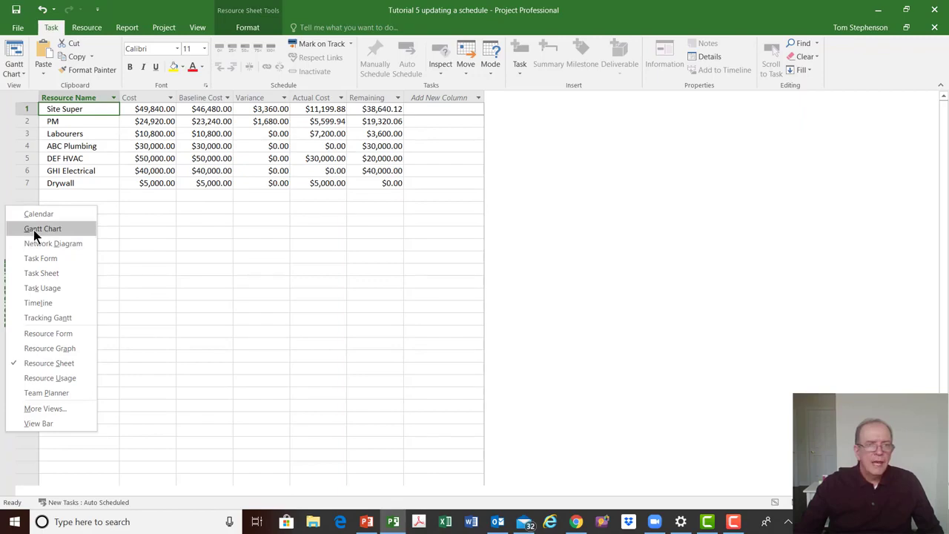
{"action": "left_click", "coordinate": [34, 230]}
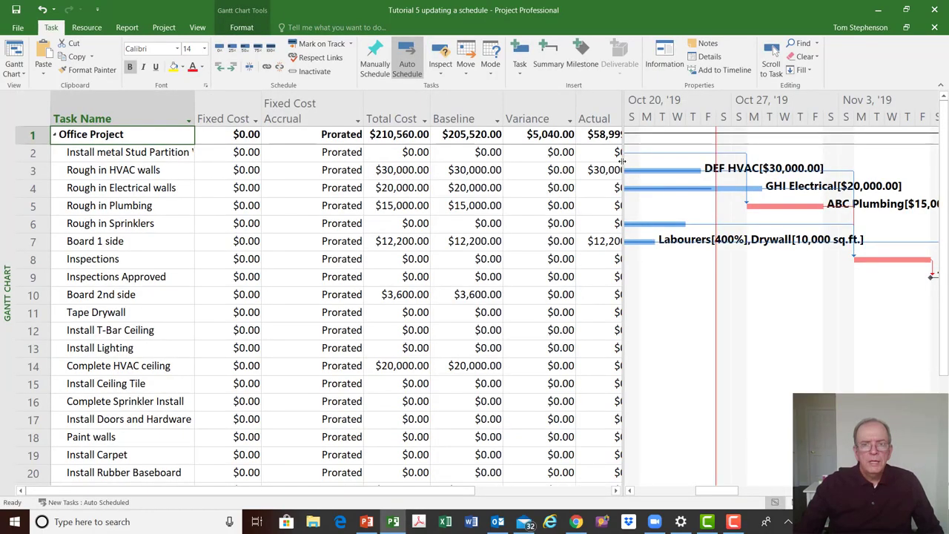
{"action": "left_click_drag", "start_coordinate": [625, 159], "coordinate": [657, 159]}
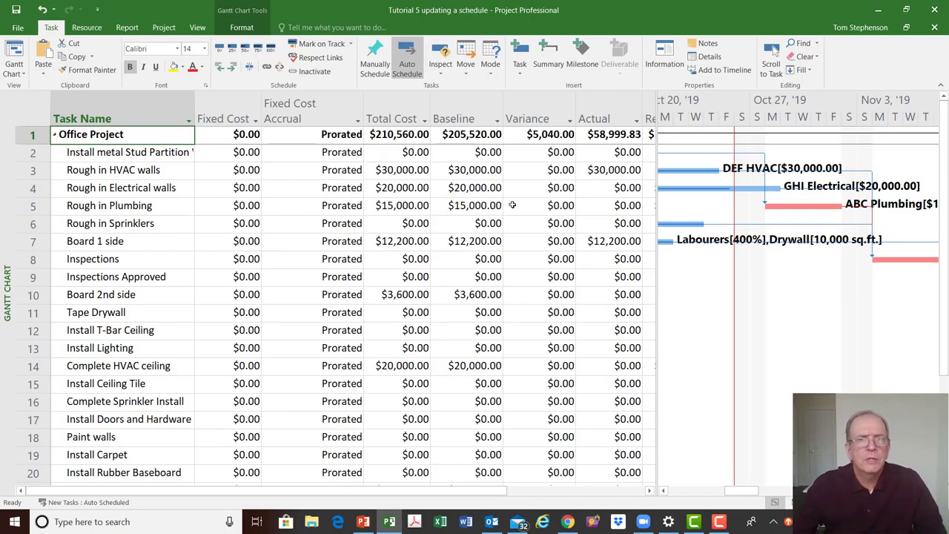
Apply the Variance table to the Gantt Chart and widen it to show the start and finish variance columns
{"action": "left_click", "coordinate": [34, 117]}
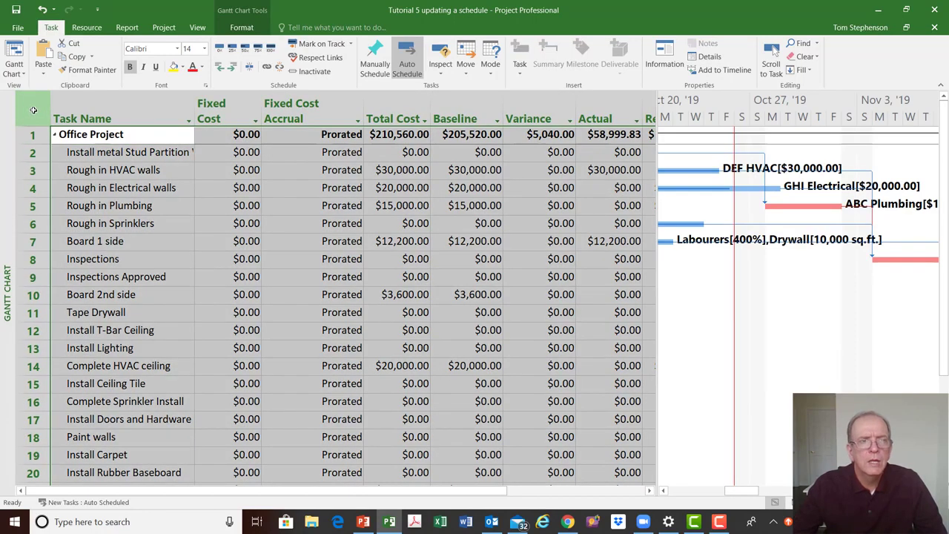
{"action": "right_click", "coordinate": [34, 111]}
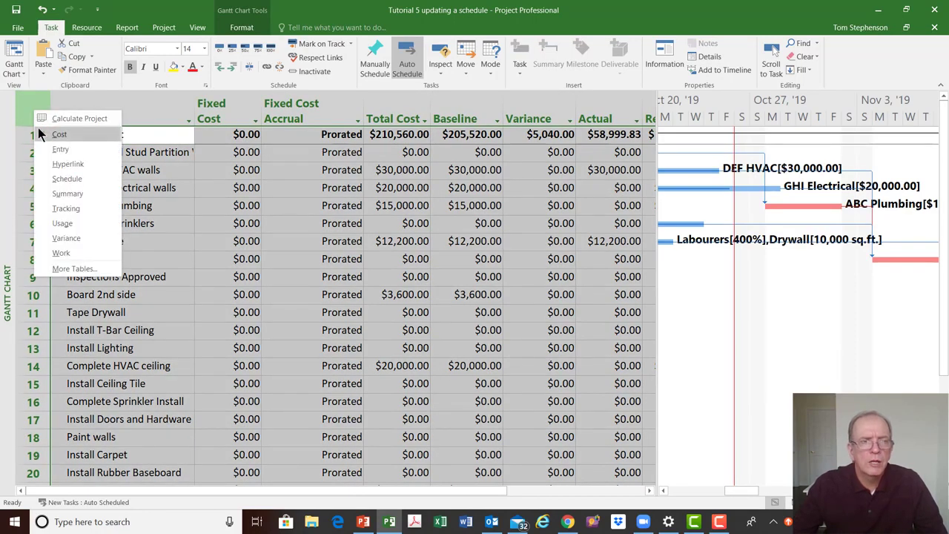
{"action": "right_click", "coordinate": [25, 107]}
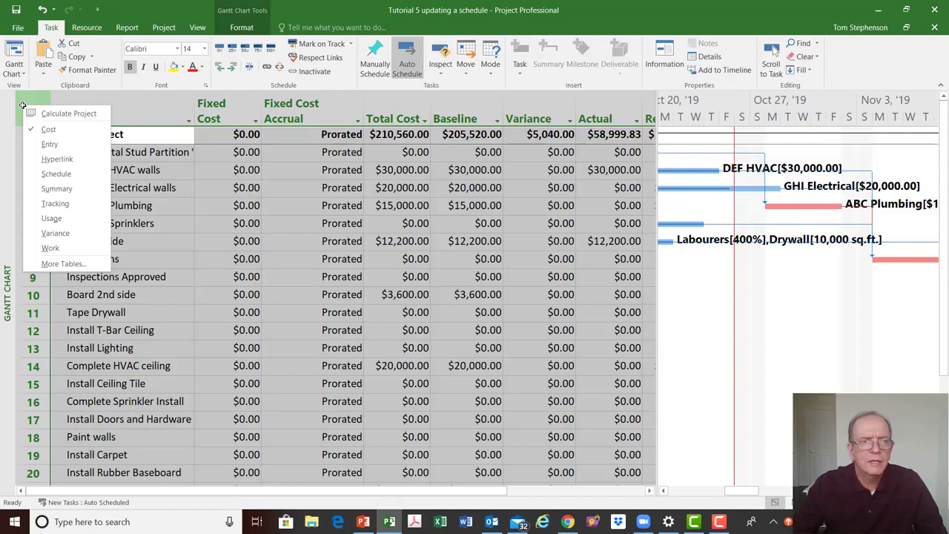
{"action": "left_click", "coordinate": [48, 236]}
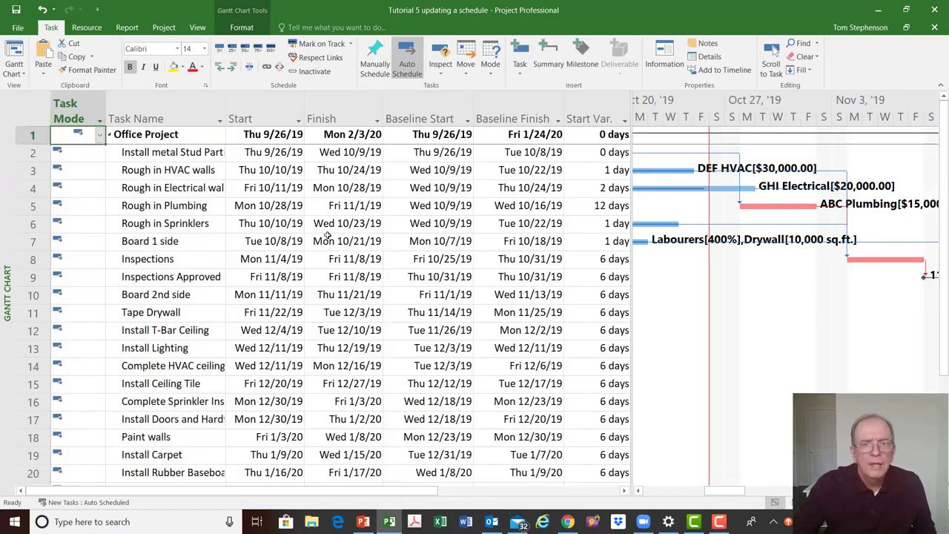
{"action": "left_click_drag", "start_coordinate": [632, 180], "coordinate": [716, 194]}
{"action": "scroll", "coordinate": [715, 193], "scroll_direction": "down", "scroll_amount": 2}
{"action": "scroll", "coordinate": [715, 193], "scroll_direction": "up", "scroll_amount": 2}
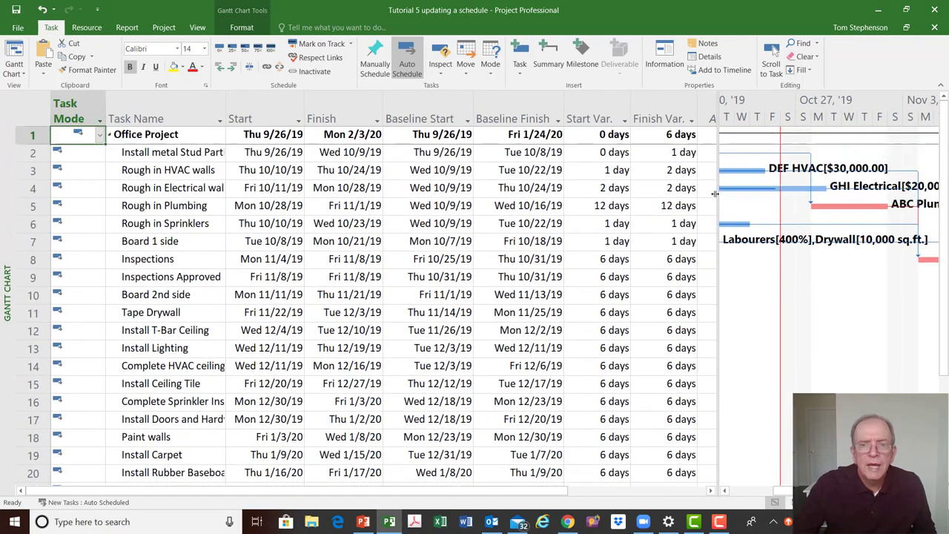
Review the start and finish variance values of each task against the baseline
{"action": "left_click", "coordinate": [597, 205]}
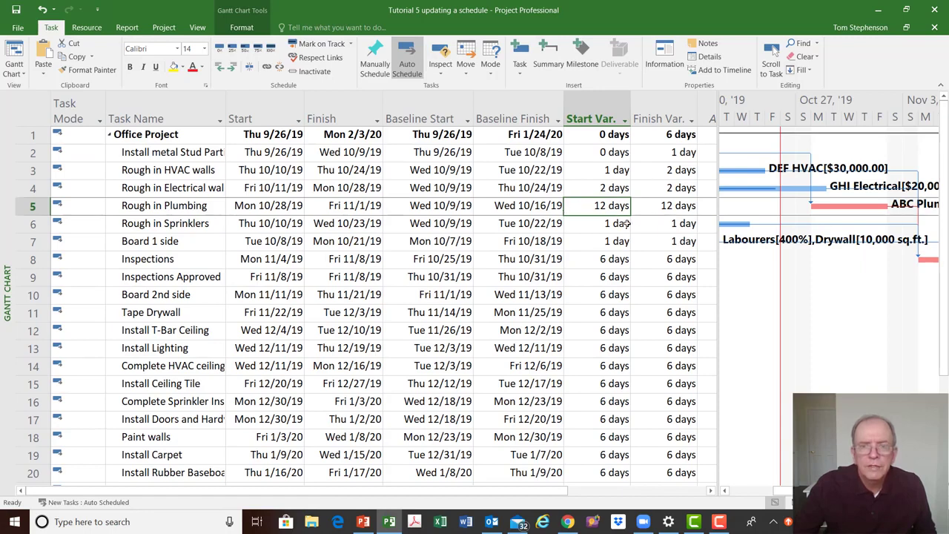
{"action": "left_click", "coordinate": [178, 171]}
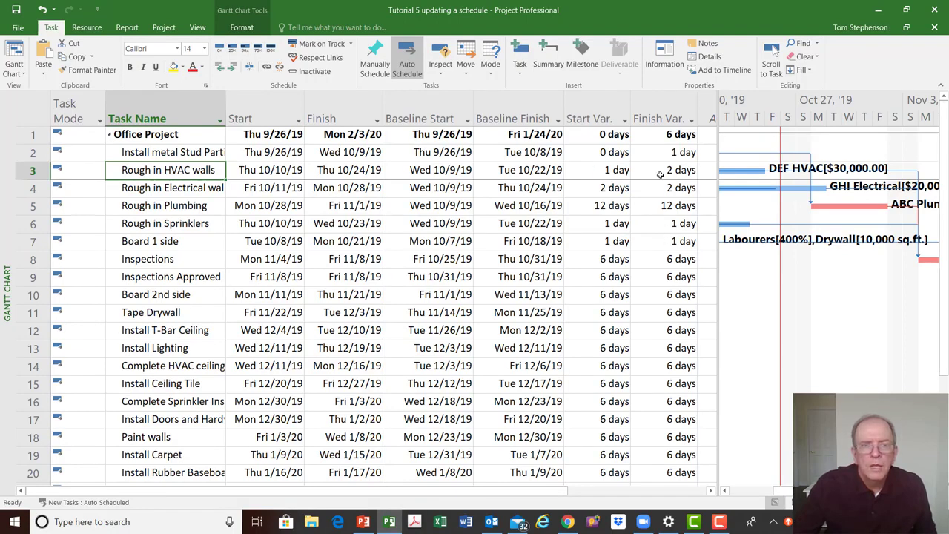
{"action": "left_click", "coordinate": [671, 154]}
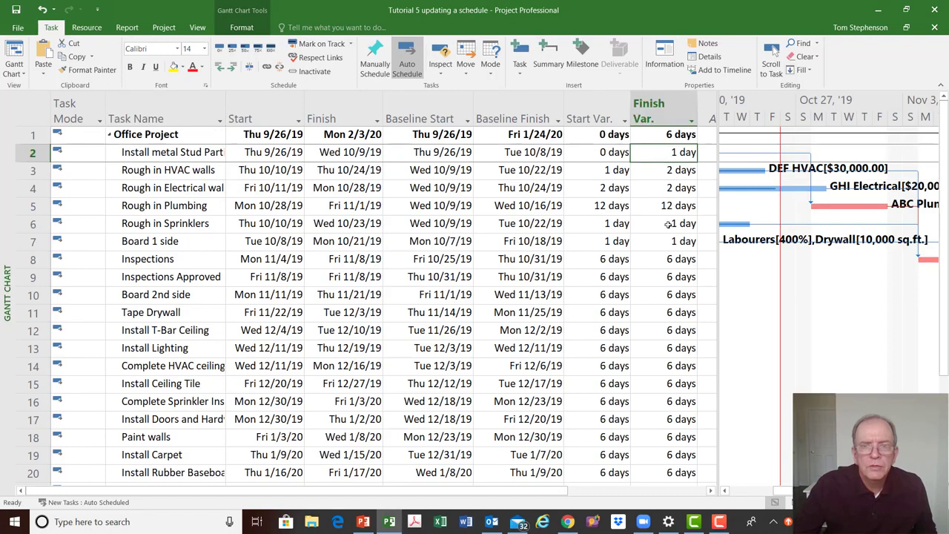
{"action": "left_click", "coordinate": [677, 168]}
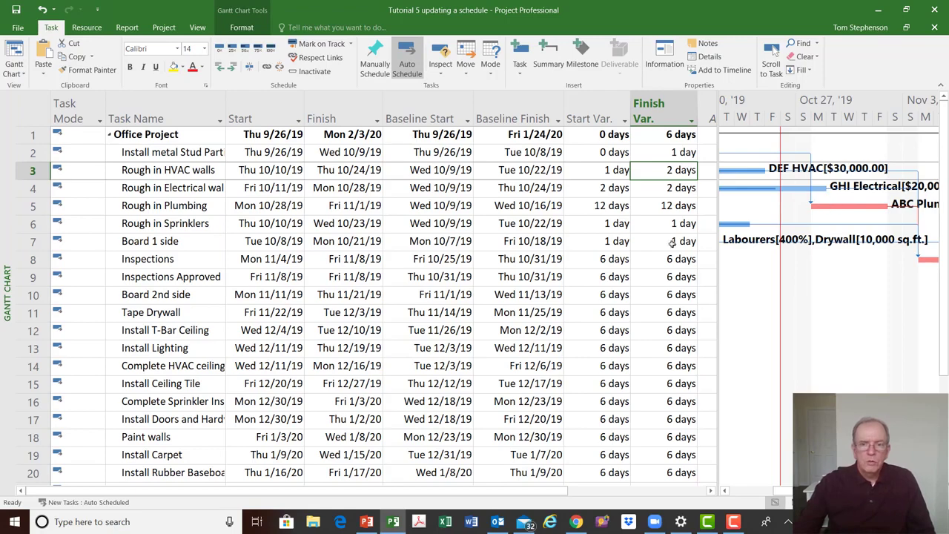
{"action": "left_click", "coordinate": [676, 210]}
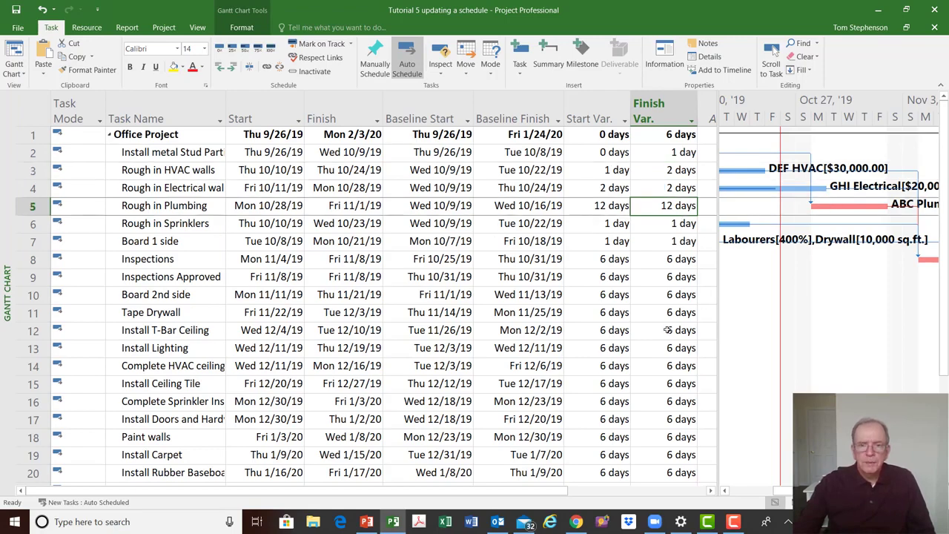
{"action": "scroll", "coordinate": [666, 381], "scroll_direction": "down", "scroll_amount": 2}
{"action": "scroll", "coordinate": [666, 381], "scroll_direction": "down", "scroll_amount": 2}
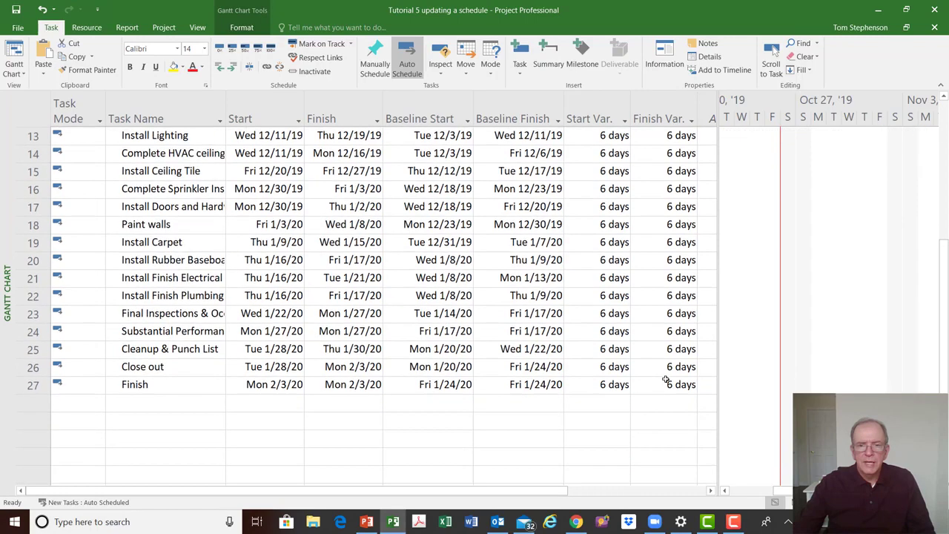
{"action": "scroll", "coordinate": [664, 370], "scroll_direction": "up", "scroll_amount": 3}
{"action": "scroll", "coordinate": [663, 358], "scroll_direction": "up", "scroll_amount": 1}
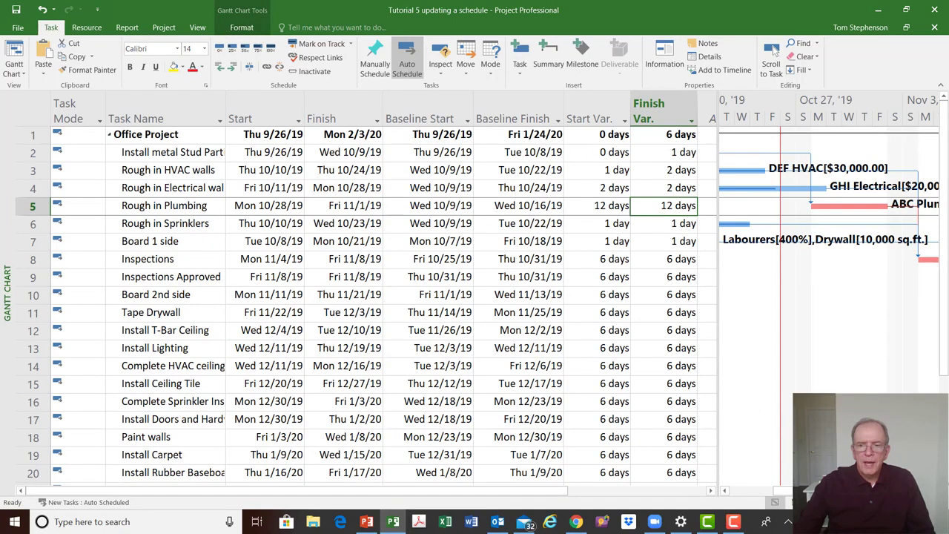
{"action": "left_click", "coordinate": [773, 50]}
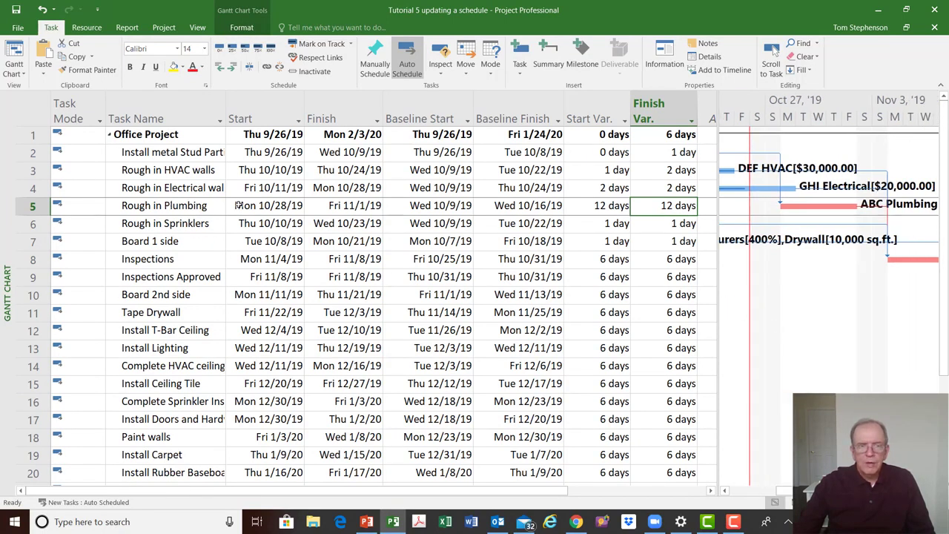
{"action": "left_click", "coordinate": [683, 152]}
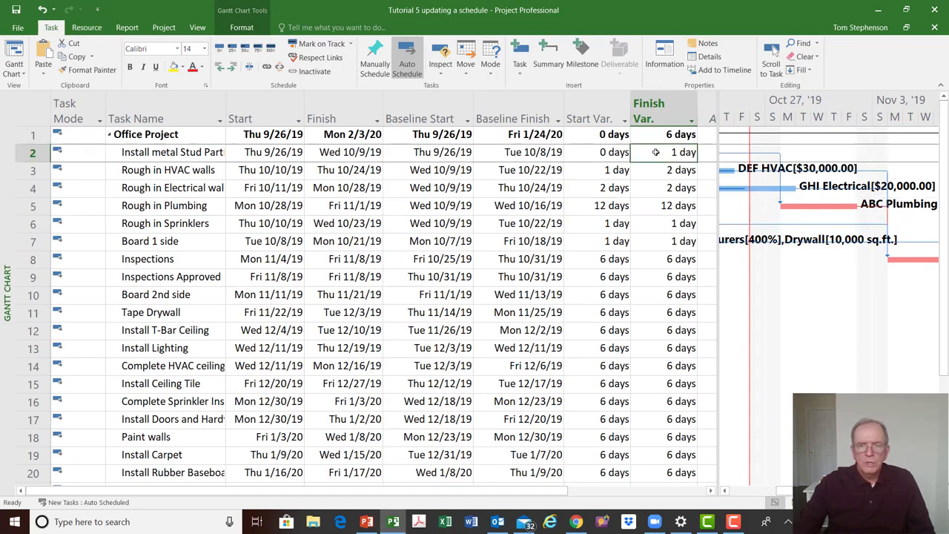
{"action": "left_click", "coordinate": [667, 205]}
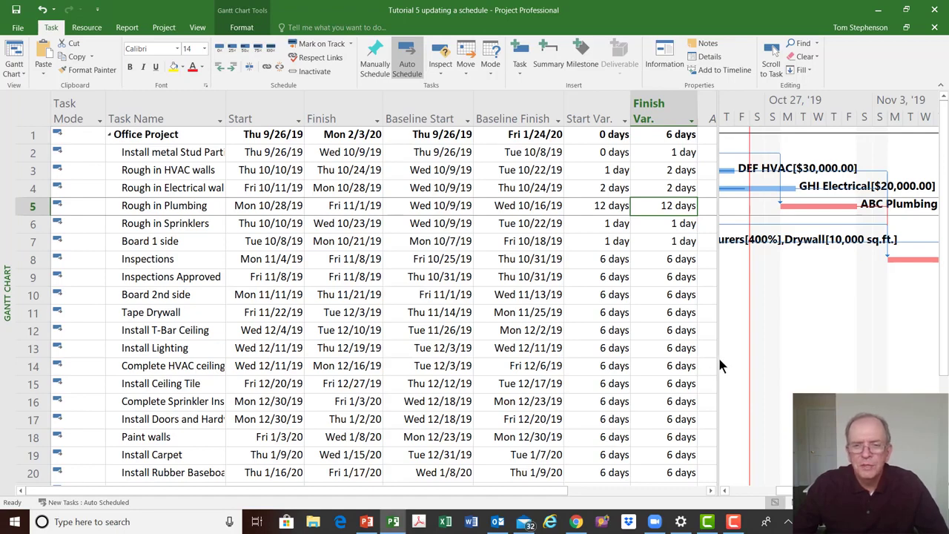
{"action": "left_click_drag", "start_coordinate": [718, 355], "coordinate": [709, 365]}
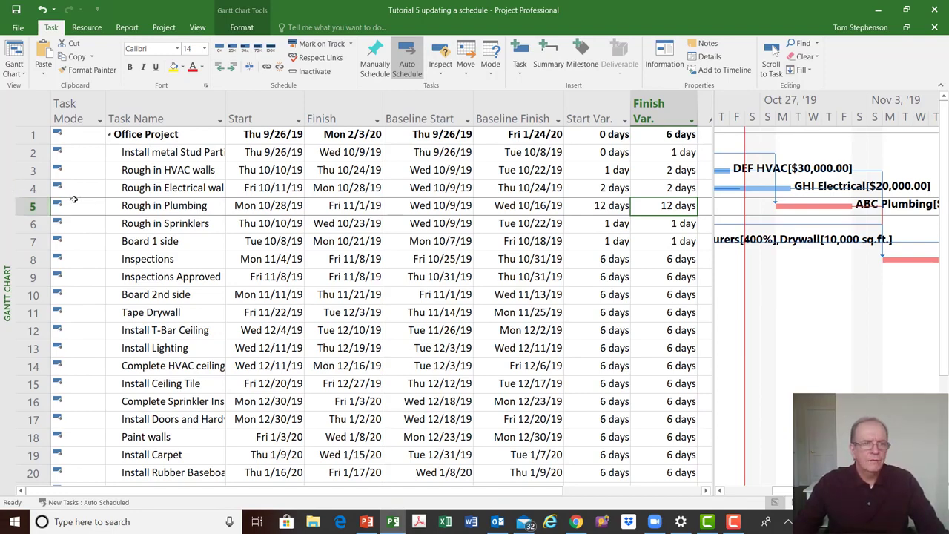
Switch to the Tracking Gantt view and apply the Variance table to it
{"action": "right_click", "coordinate": [6, 196]}
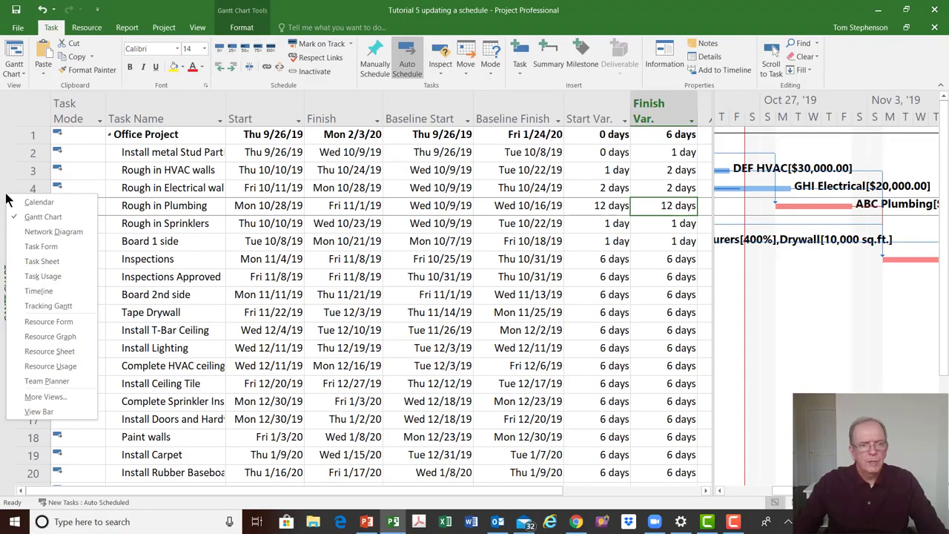
{"action": "left_click", "coordinate": [46, 306]}
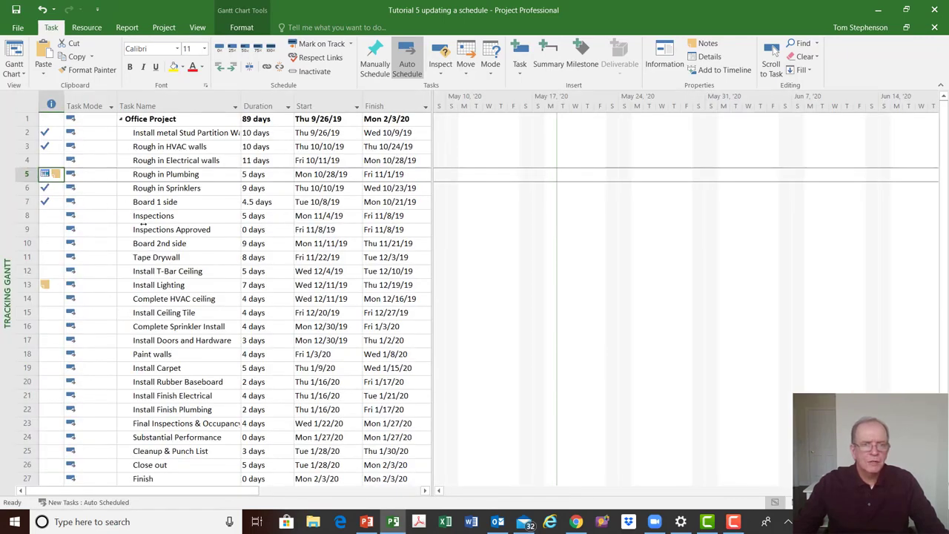
{"action": "left_click", "coordinate": [24, 99]}
{"action": "right_click", "coordinate": [24, 99]}
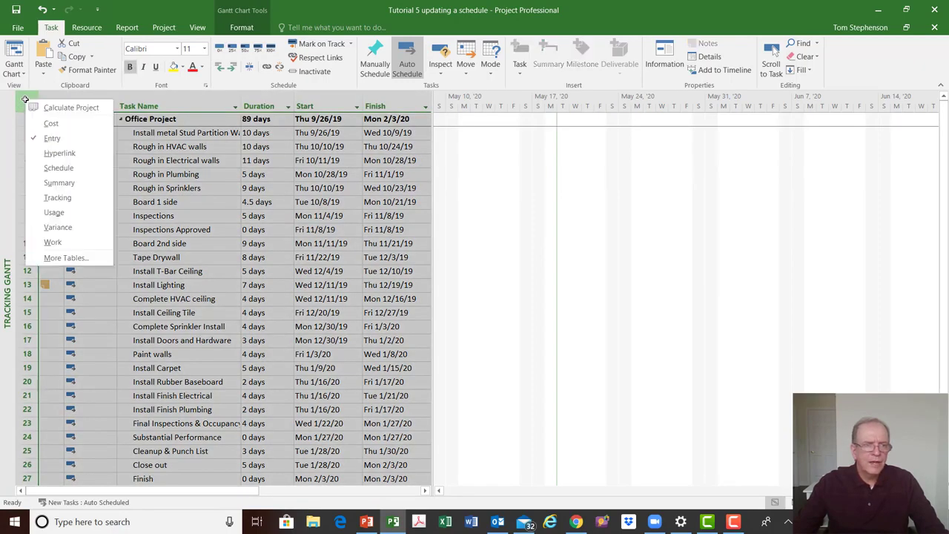
{"action": "left_click", "coordinate": [58, 228]}
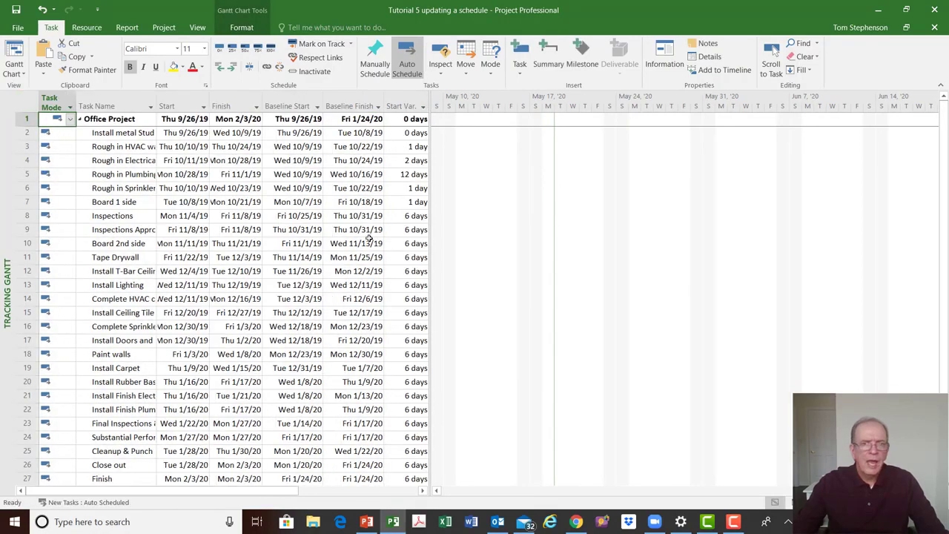
Scroll the tracking chart to the Board 1 side task and widen the table to include the Finish Var. column
{"action": "left_click", "coordinate": [120, 201]}
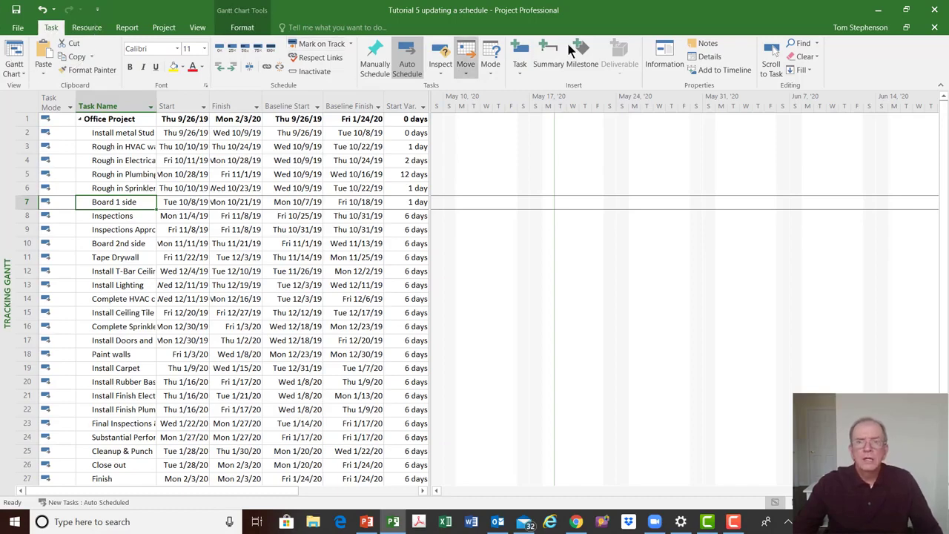
{"action": "left_click", "coordinate": [776, 70]}
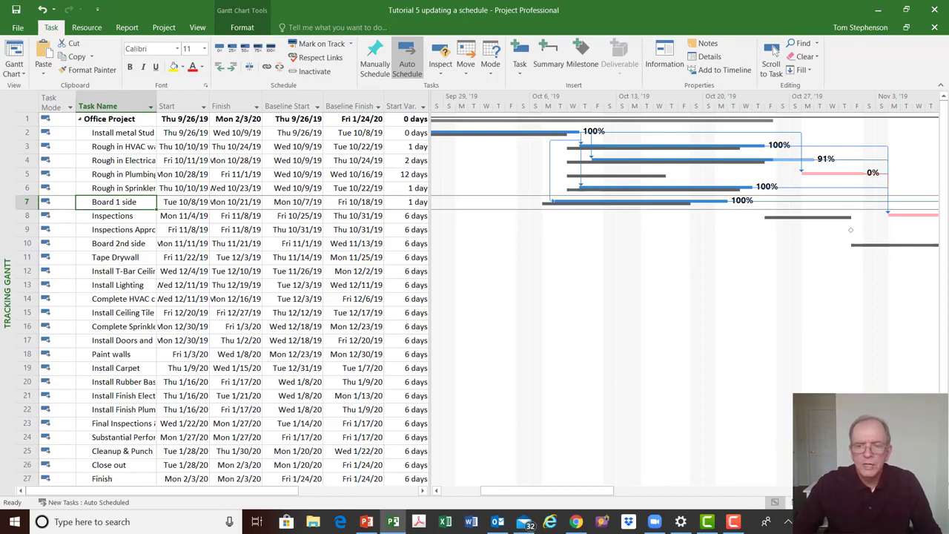
{"action": "left_click", "coordinate": [773, 51]}
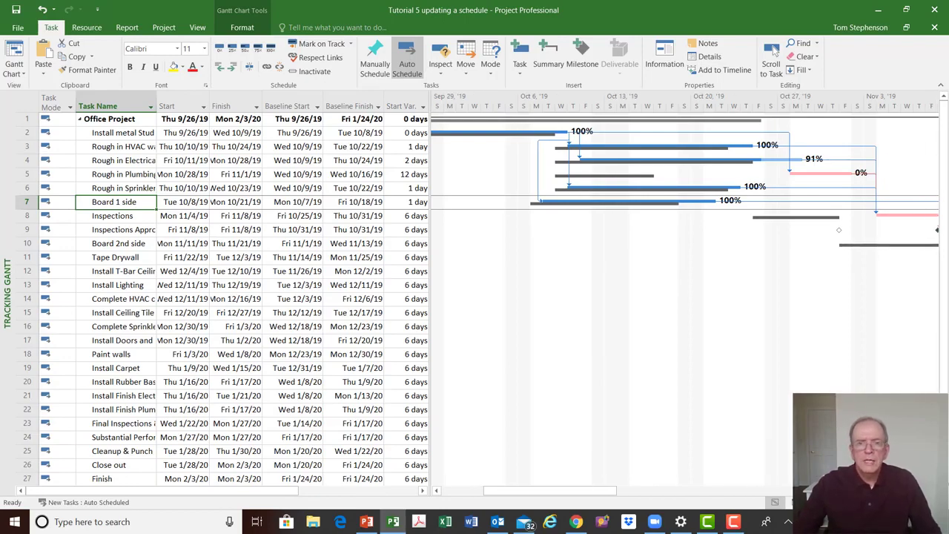
{"action": "mouse_move", "coordinate": [521, 497]}
{"action": "left_mouse_down"}
{"action": "mouse_move", "coordinate": [474, 498]}
{"action": "mouse_move", "coordinate": [517, 496]}
{"action": "mouse_move", "coordinate": [508, 497]}
{"action": "left_mouse_up"}
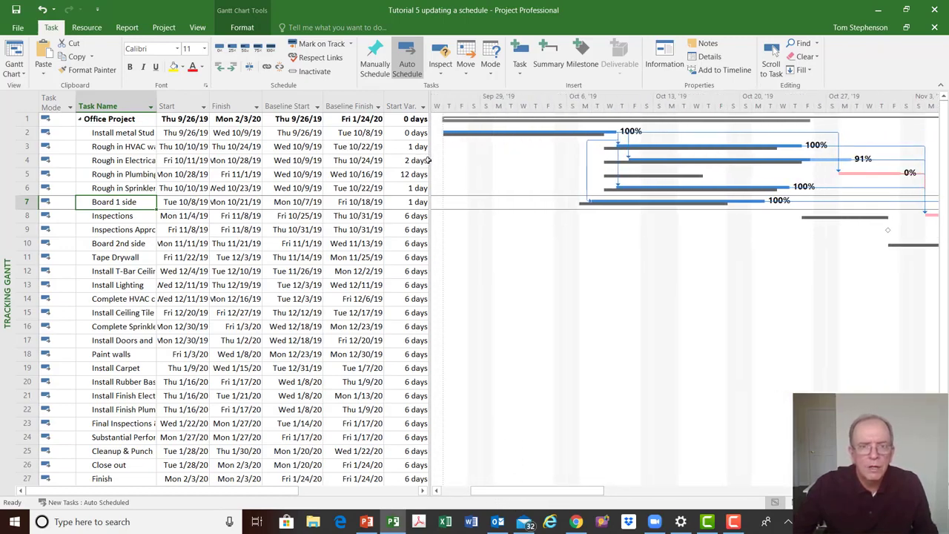
{"action": "left_click_drag", "start_coordinate": [430, 161], "coordinate": [483, 175]}
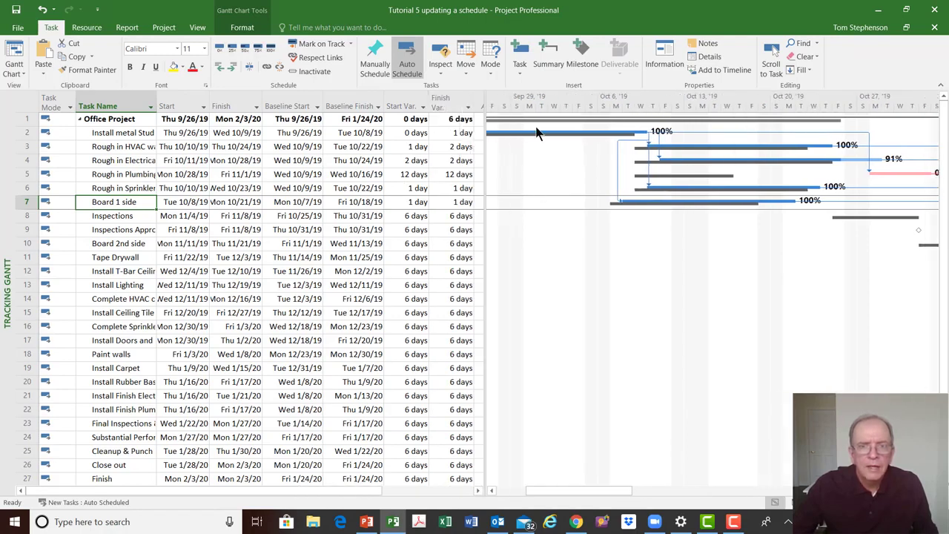
{"action": "left_click", "coordinate": [493, 491]}
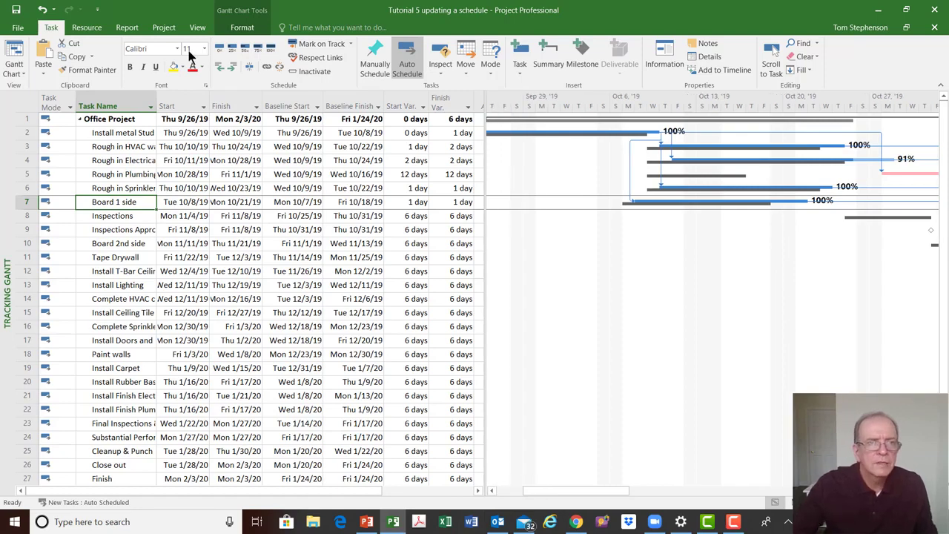
Set the text style size for all items in the Tracking Gantt to 12 pt
{"action": "left_click", "coordinate": [242, 30]}
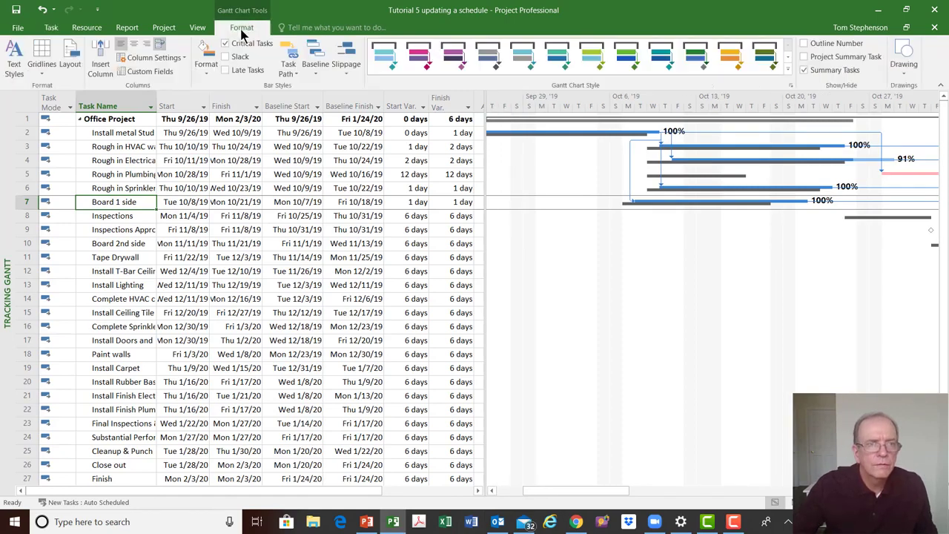
{"action": "left_click", "coordinate": [11, 60]}
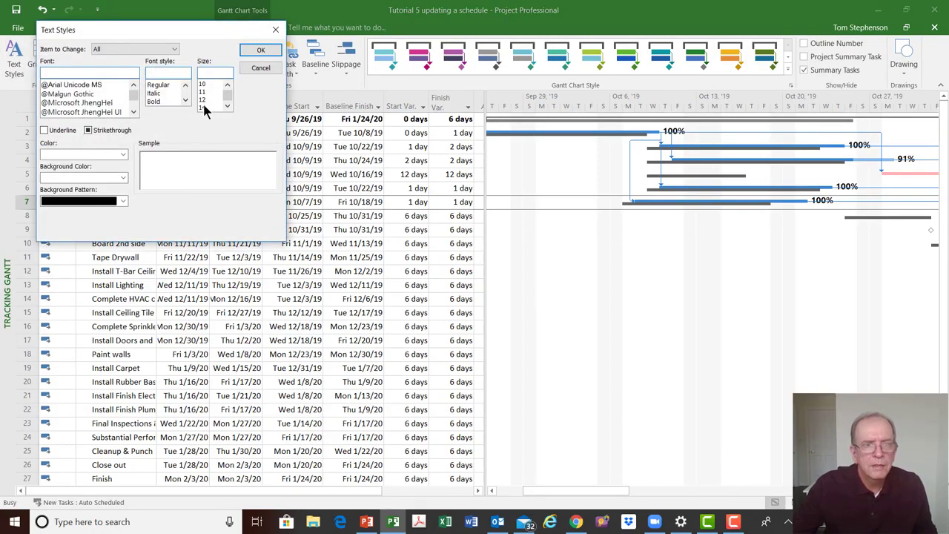
{"action": "left_click", "coordinate": [210, 99]}
{"action": "left_click", "coordinate": [257, 52]}
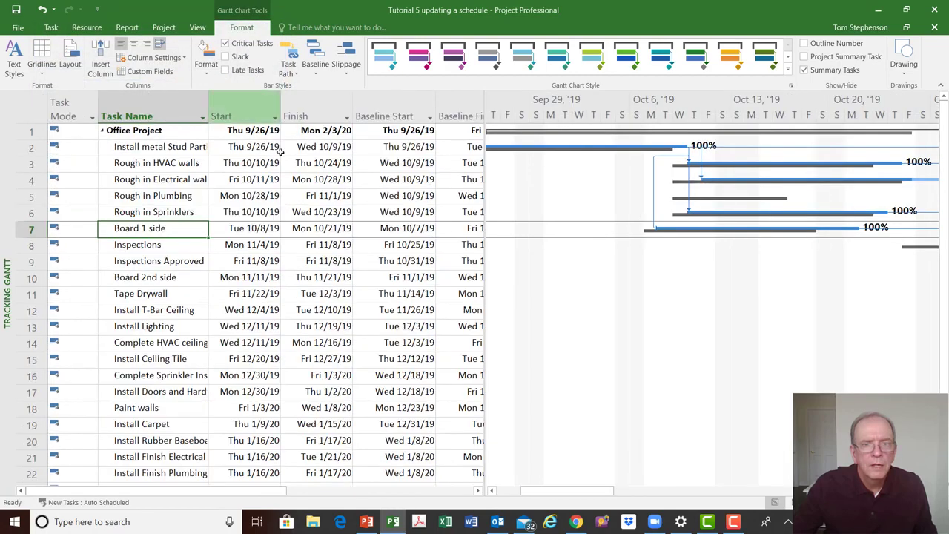
Widen the enlarged table to show the Start Var. and Finish Var. columns alongside the tracking bars
{"action": "left_click_drag", "start_coordinate": [488, 161], "coordinate": [644, 193]}
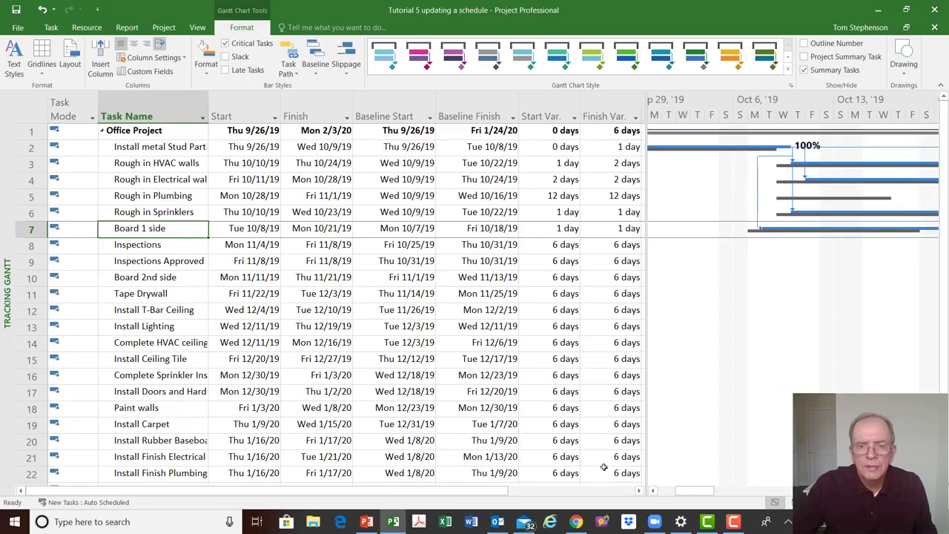
{"action": "left_click_drag", "start_coordinate": [682, 491], "coordinate": [674, 493]}
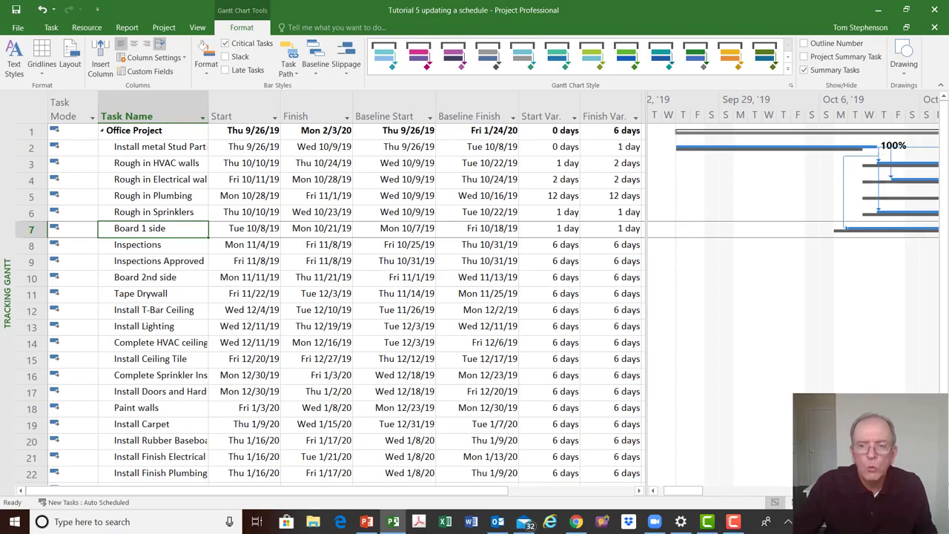
{"action": "scroll", "coordinate": [793, 295], "scroll_direction": "right", "scroll_amount": 1}
{"action": "scroll", "coordinate": [778, 190], "scroll_direction": "right", "scroll_amount": 3}
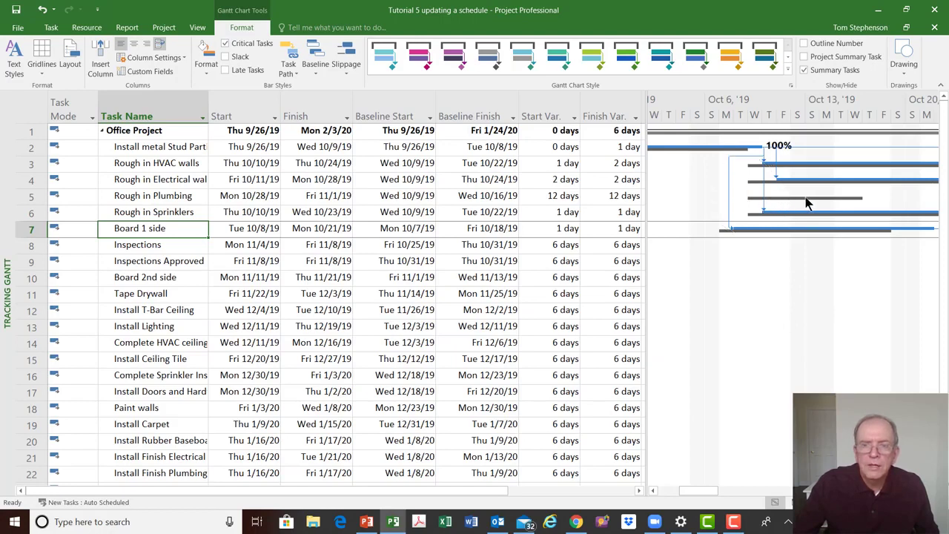
Scroll through the tracking bars and examine the start and finish variances for Rough in HVAC walls
{"action": "scroll", "coordinate": [793, 296], "scroll_direction": "right", "scroll_amount": 8}
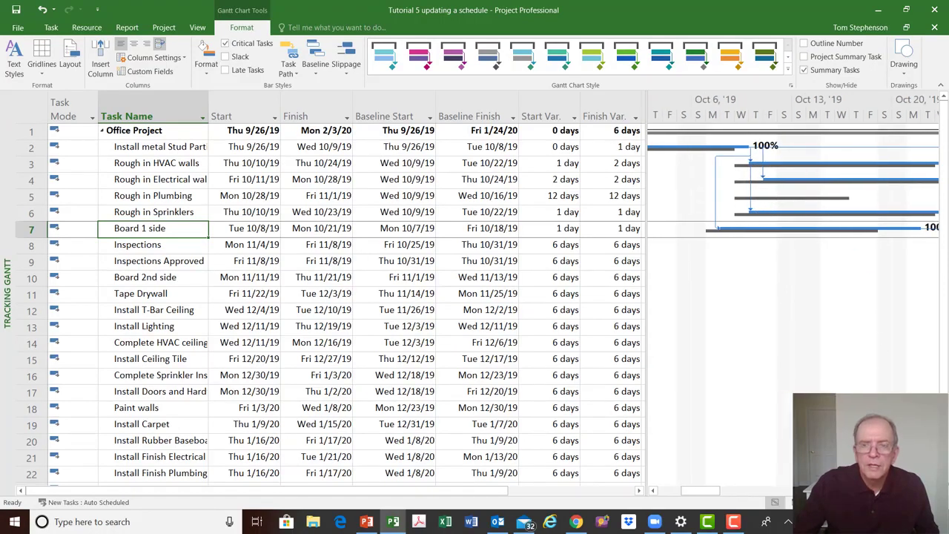
{"action": "left_click", "coordinate": [933, 490]}
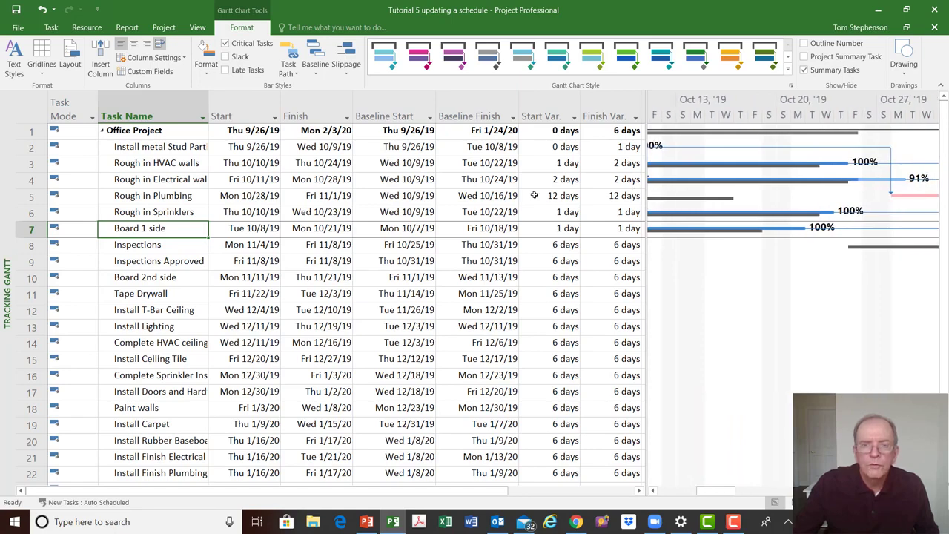
{"action": "left_click", "coordinate": [735, 198]}
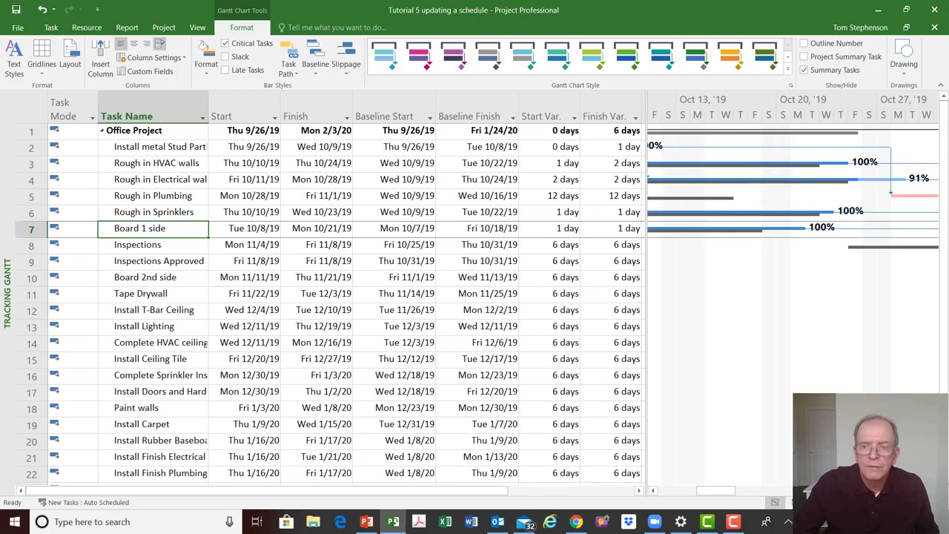
{"action": "left_click", "coordinate": [933, 490]}
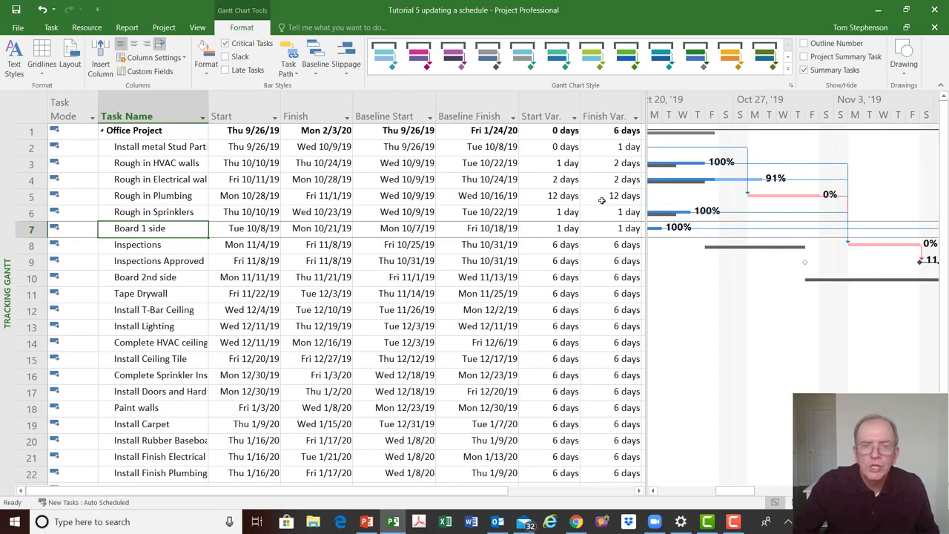
{"action": "left_click", "coordinate": [571, 164]}
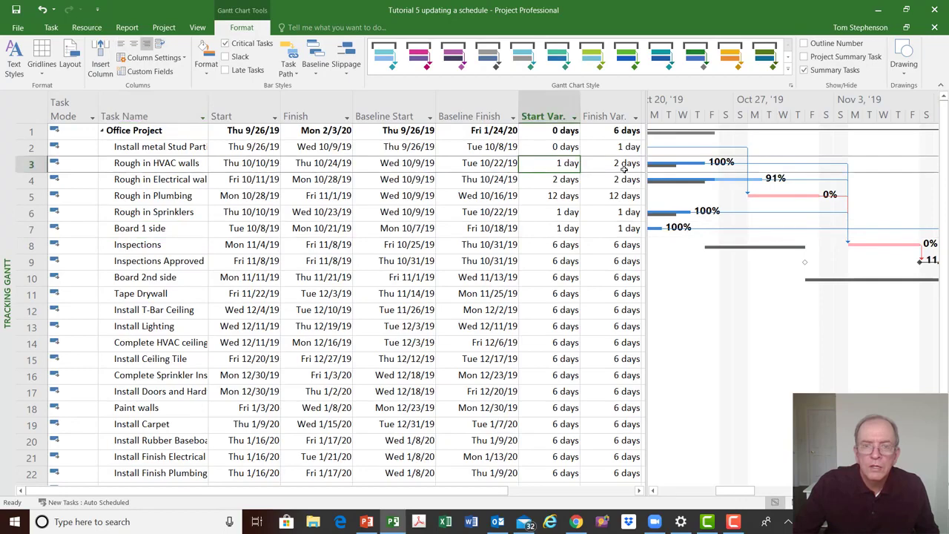
{"action": "left_click", "coordinate": [624, 169]}
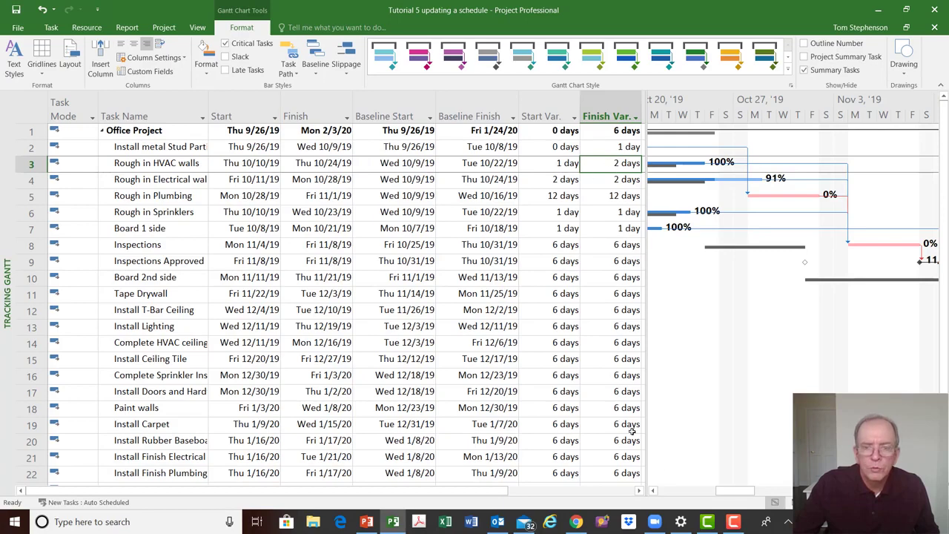
{"action": "left_click", "coordinate": [652, 490]}
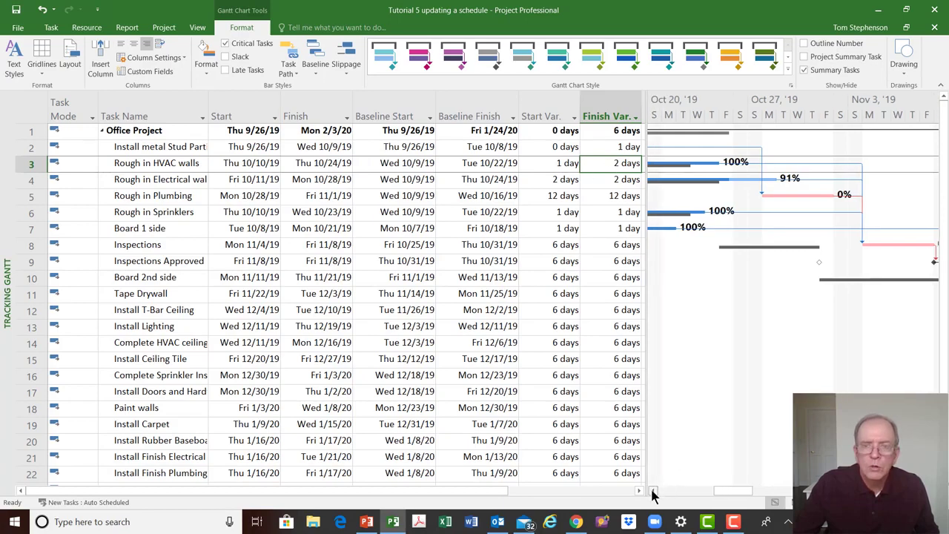
{"action": "left_click", "coordinate": [653, 490]}
{"action": "left_click", "coordinate": [652, 490]}
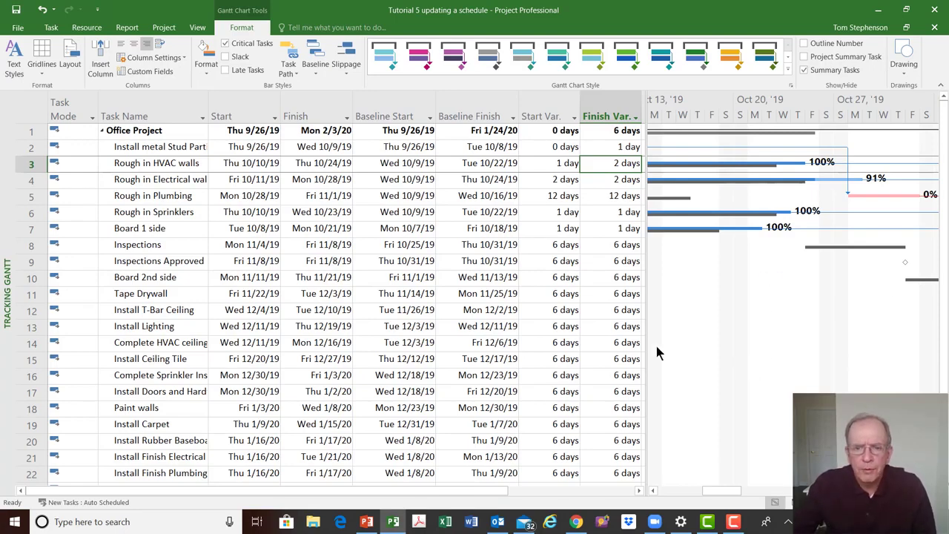
{"action": "left_click", "coordinate": [813, 213]}
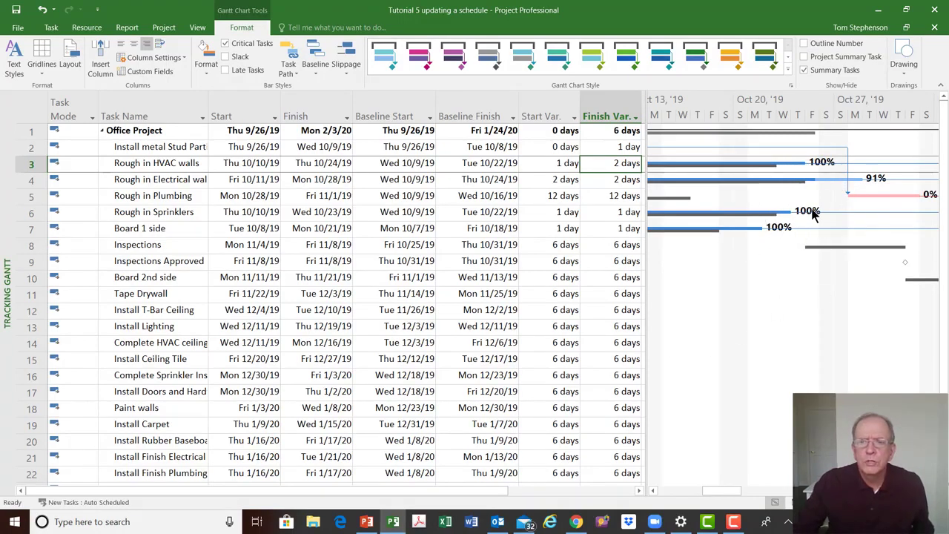
{"action": "right_click", "coordinate": [815, 214]}
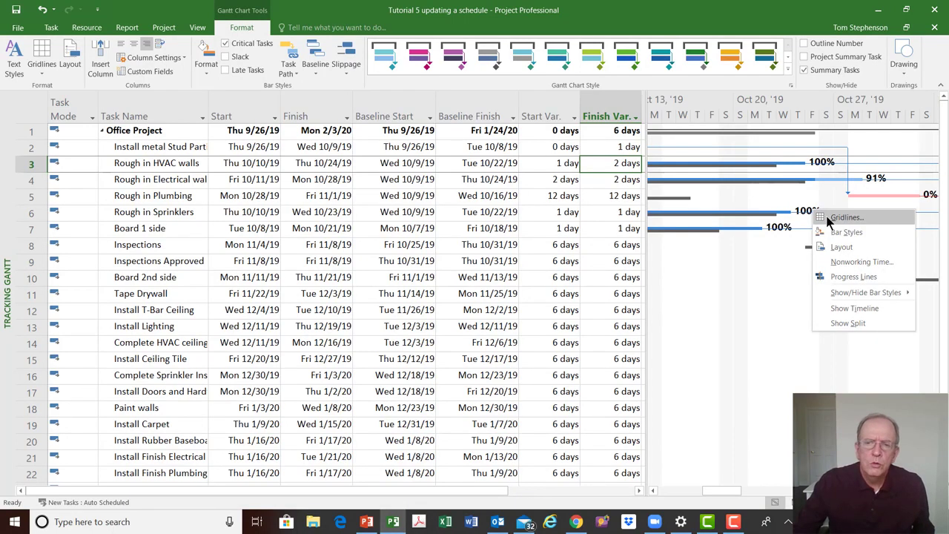
{"action": "left_click", "coordinate": [825, 217]}
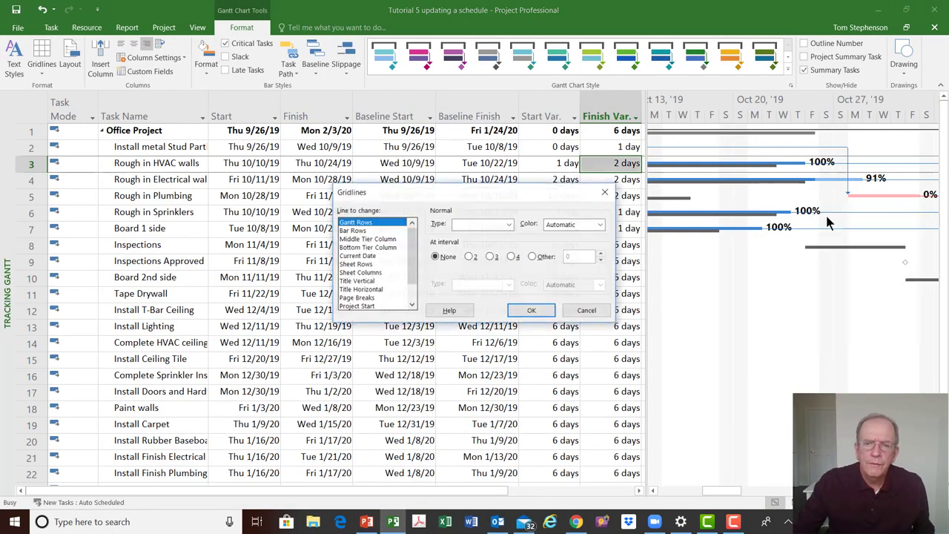
{"action": "left_click", "coordinate": [604, 192]}
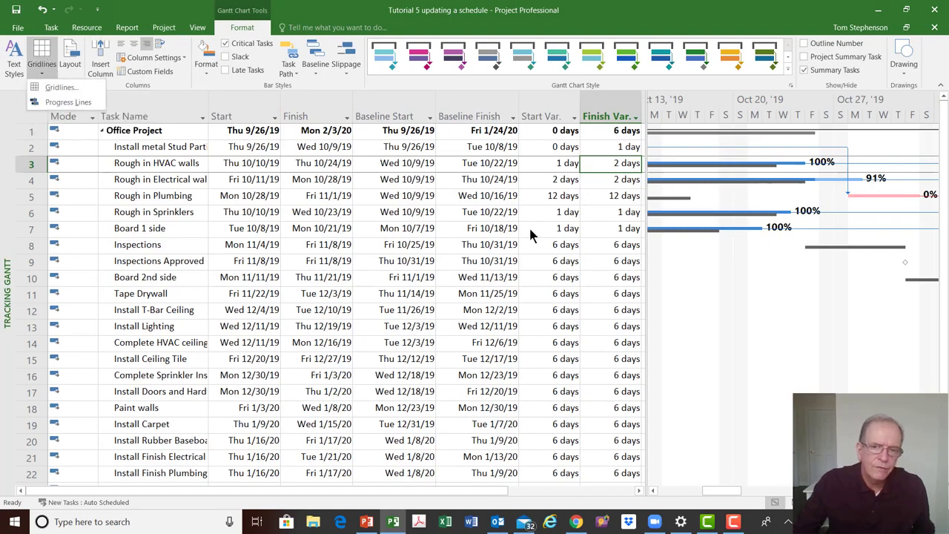
Show the status date as a solid red gridline on the tracking chart
{"action": "right_click", "coordinate": [760, 328]}
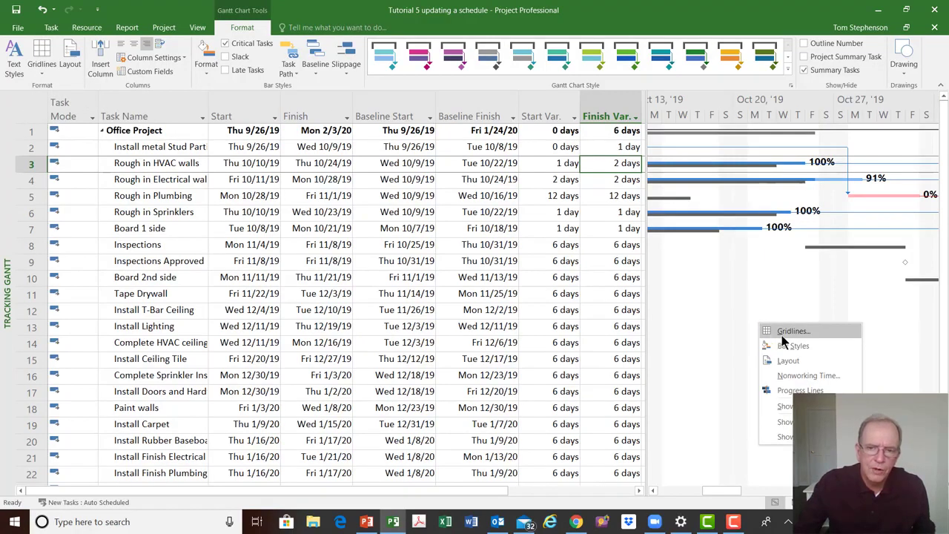
{"action": "left_click", "coordinate": [781, 335]}
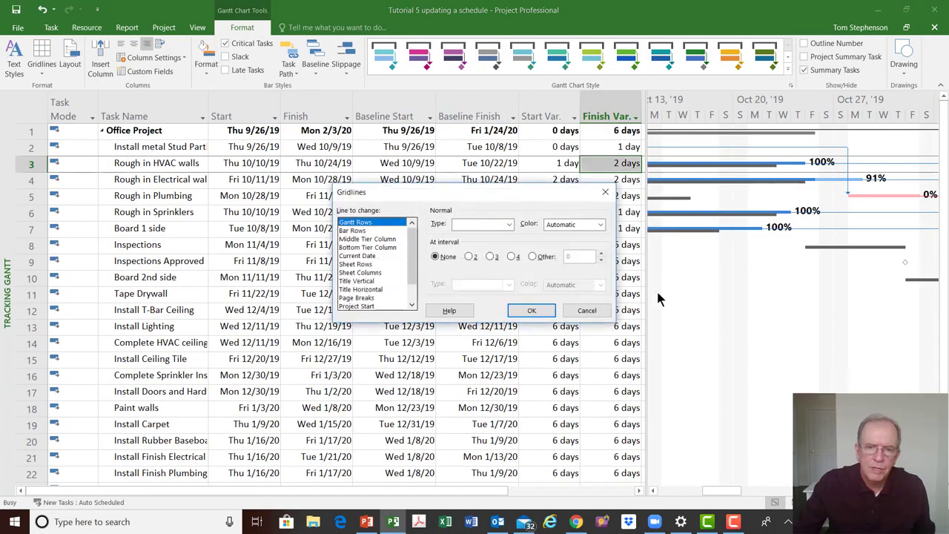
{"action": "scroll", "coordinate": [412, 256], "scroll_direction": "down", "scroll_amount": 1}
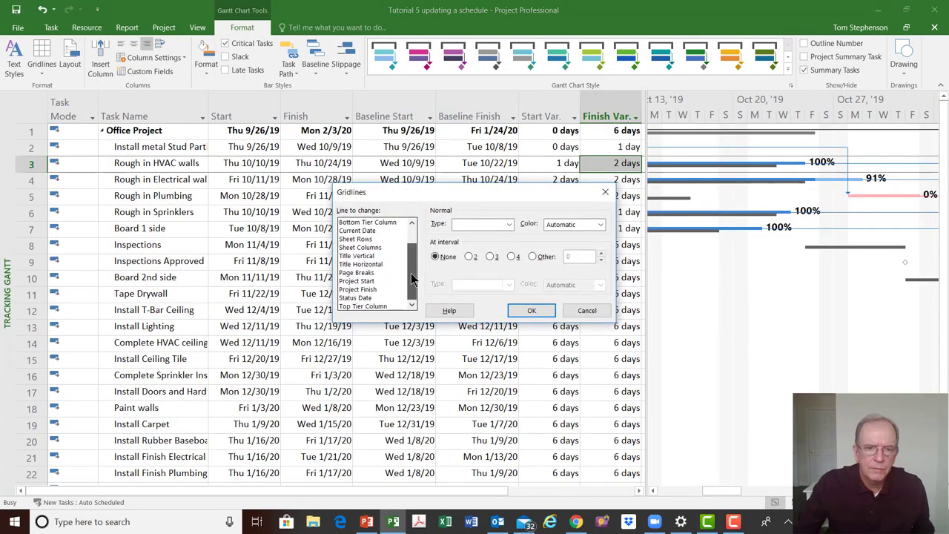
{"action": "left_click", "coordinate": [365, 298]}
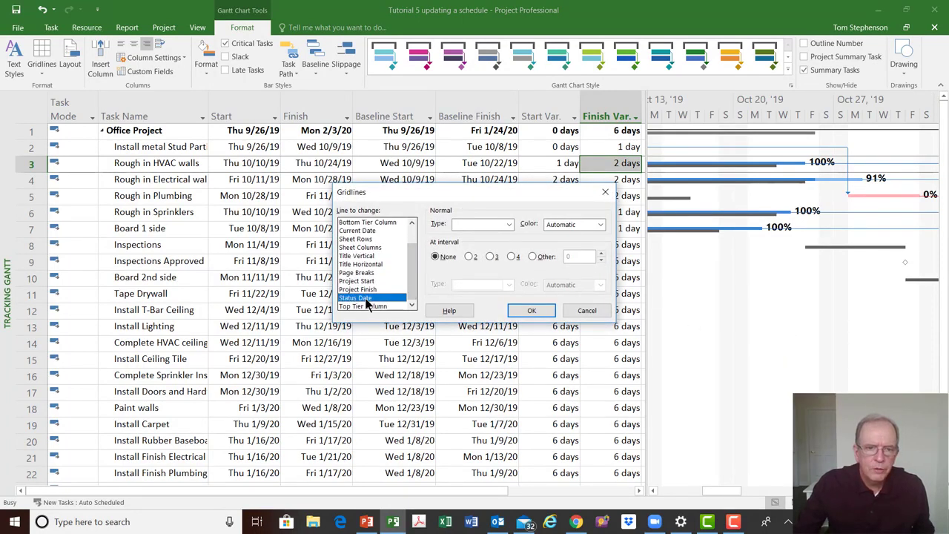
{"action": "left_click", "coordinate": [509, 224]}
{"action": "left_click", "coordinate": [498, 247]}
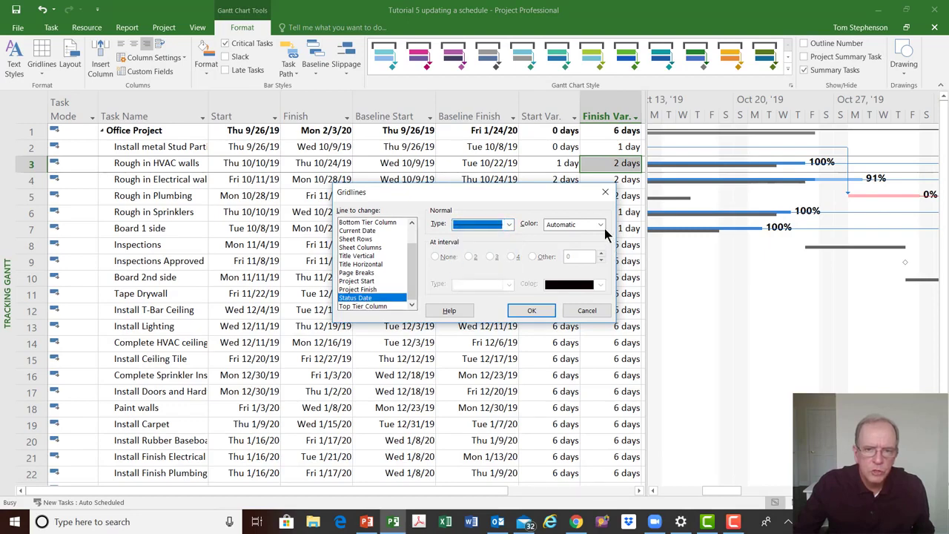
{"action": "left_click", "coordinate": [601, 224]}
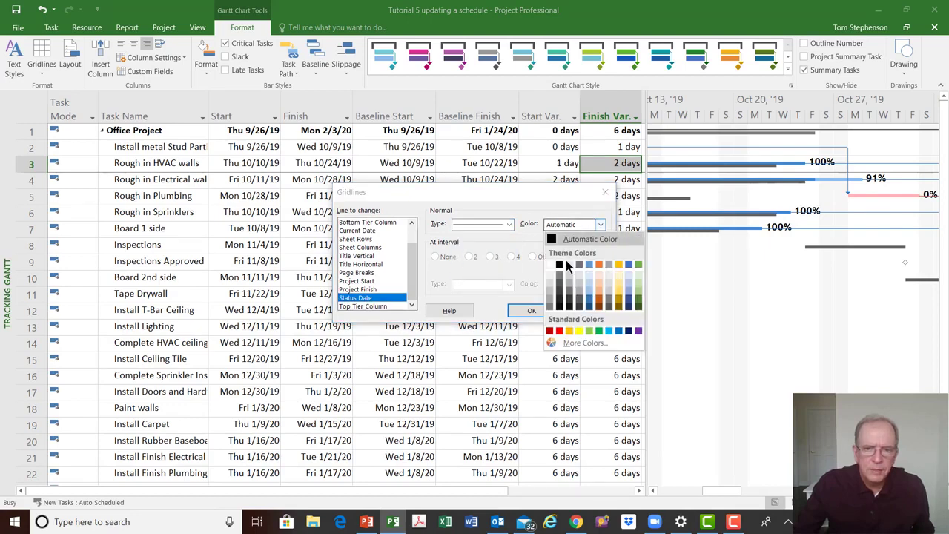
{"action": "left_click", "coordinate": [559, 331]}
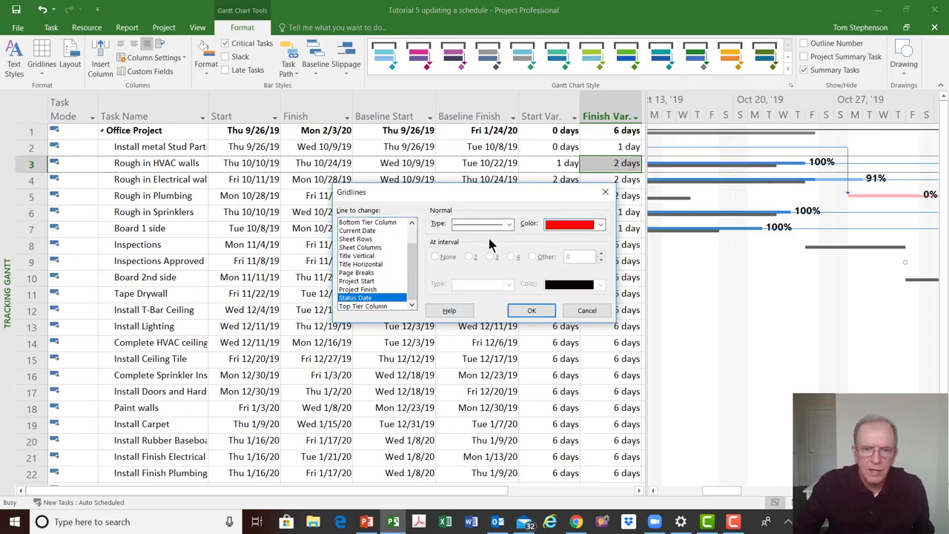
{"action": "left_click", "coordinate": [529, 313]}
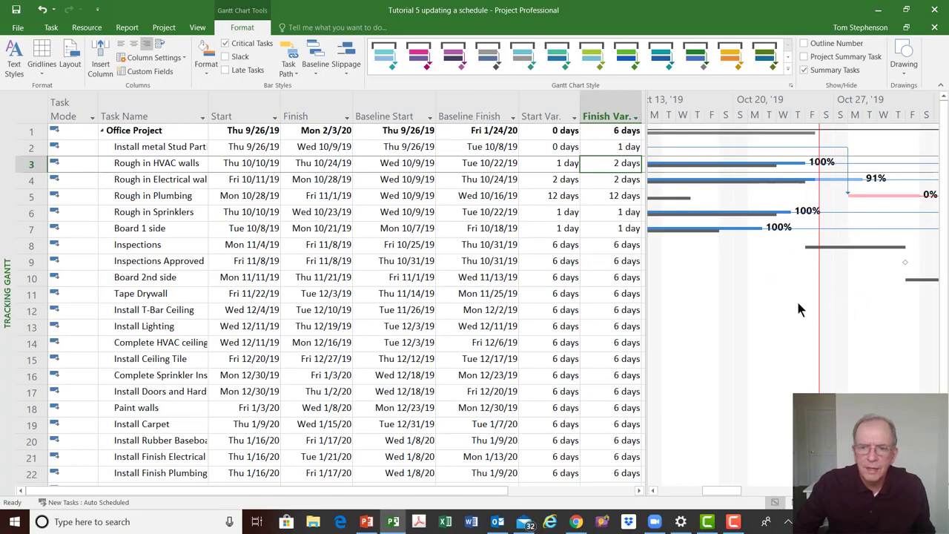
{"action": "scroll", "coordinate": [797, 285], "scroll_direction": "down", "scroll_amount": 5}
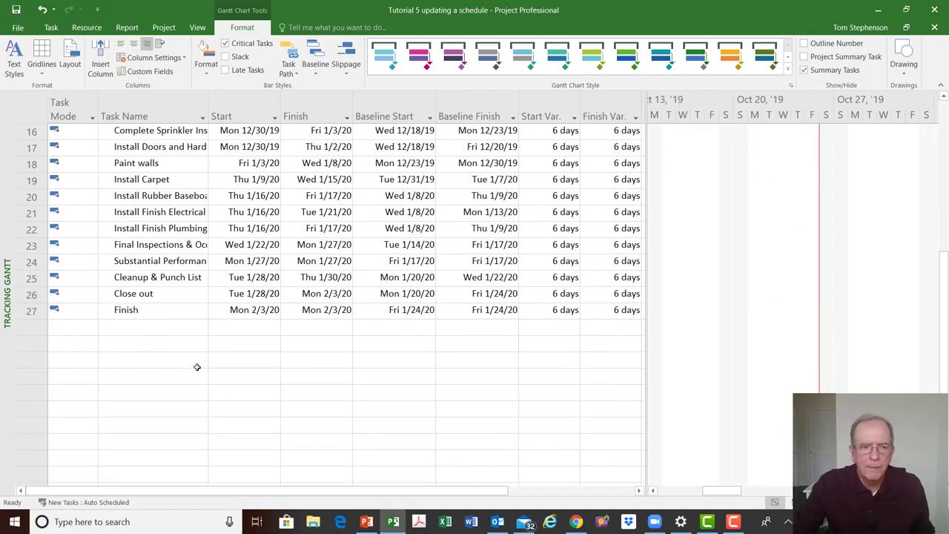
{"action": "left_click", "coordinate": [174, 372]}
{"action": "type", "text": "d"}
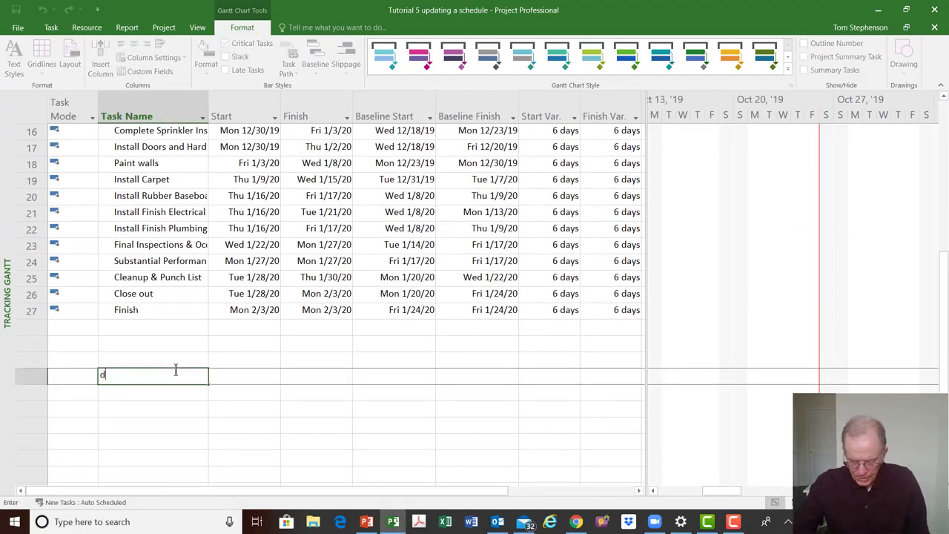
{"action": "key", "text": "Return"}
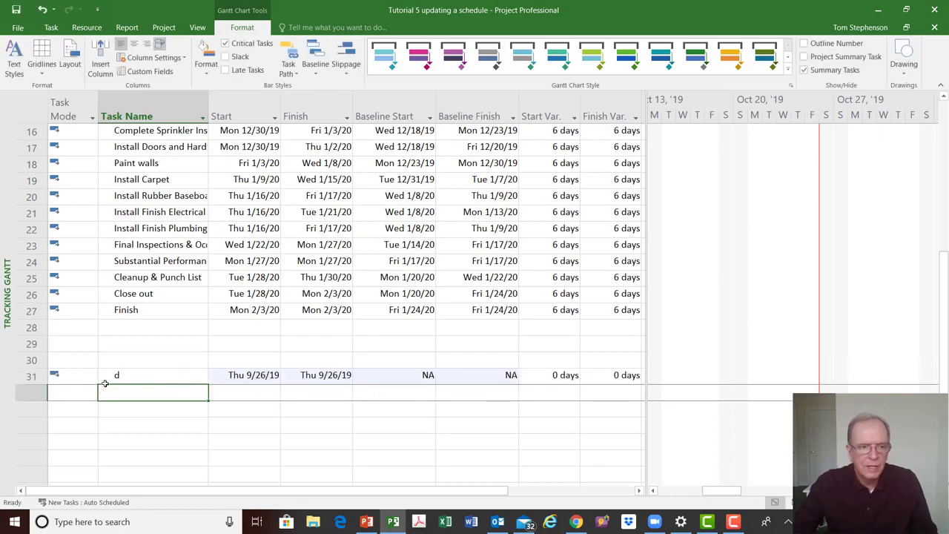
{"action": "left_click", "coordinate": [30, 377]}
{"action": "key", "text": "BackSpace"}
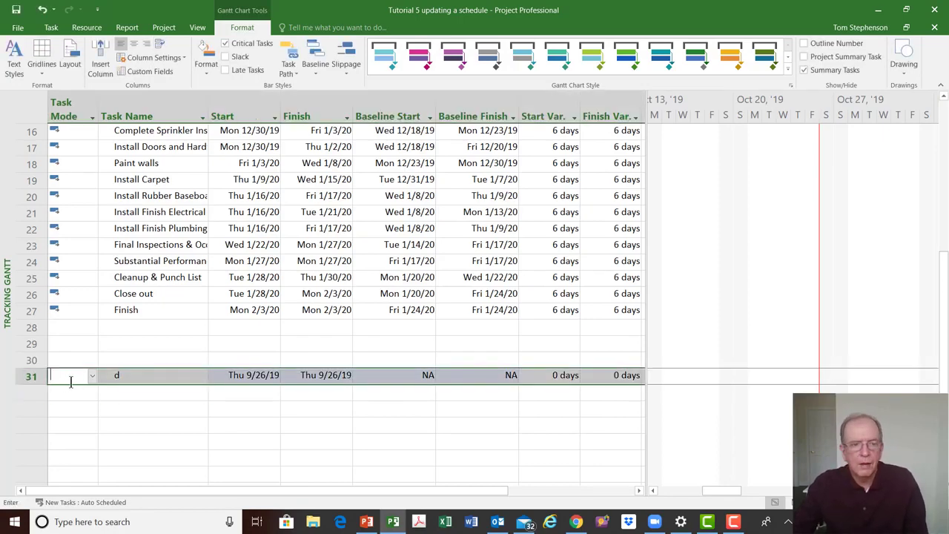
{"action": "left_click", "coordinate": [38, 380]}
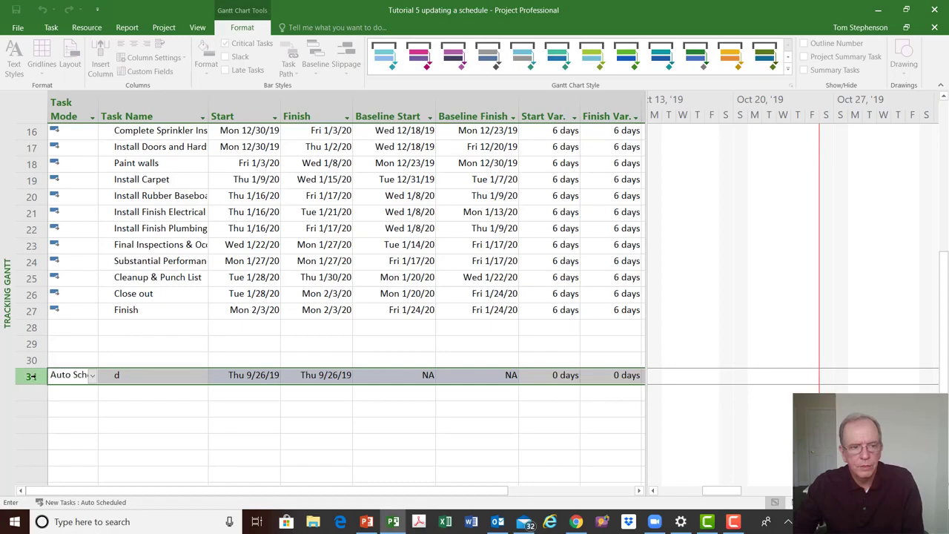
{"action": "key", "text": "Delete"}
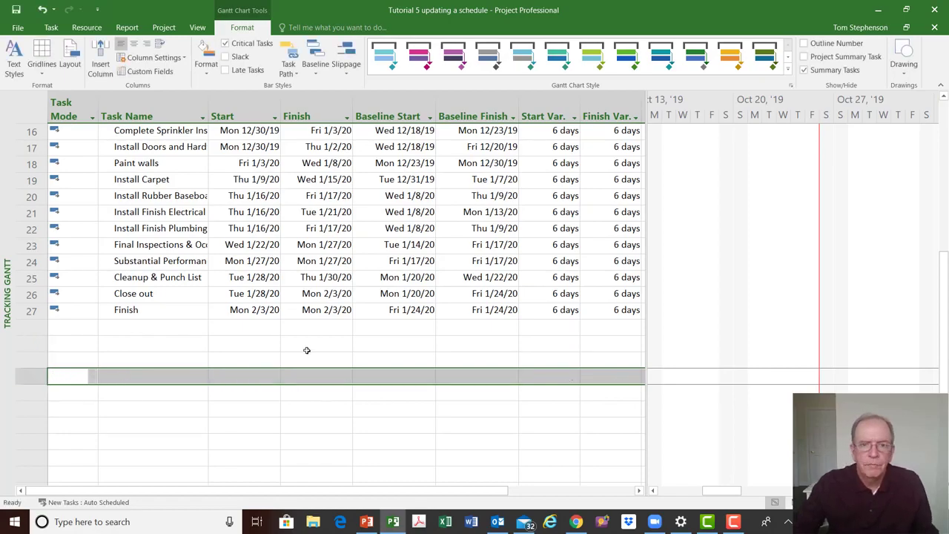
{"action": "left_click", "coordinate": [307, 345]}
Apply the Cost table to the Tracking Gantt to review task costs against the baseline
{"action": "scroll", "coordinate": [307, 352], "scroll_direction": "up", "scroll_amount": 4}
{"action": "scroll", "coordinate": [307, 352], "scroll_direction": "up", "scroll_amount": 2}
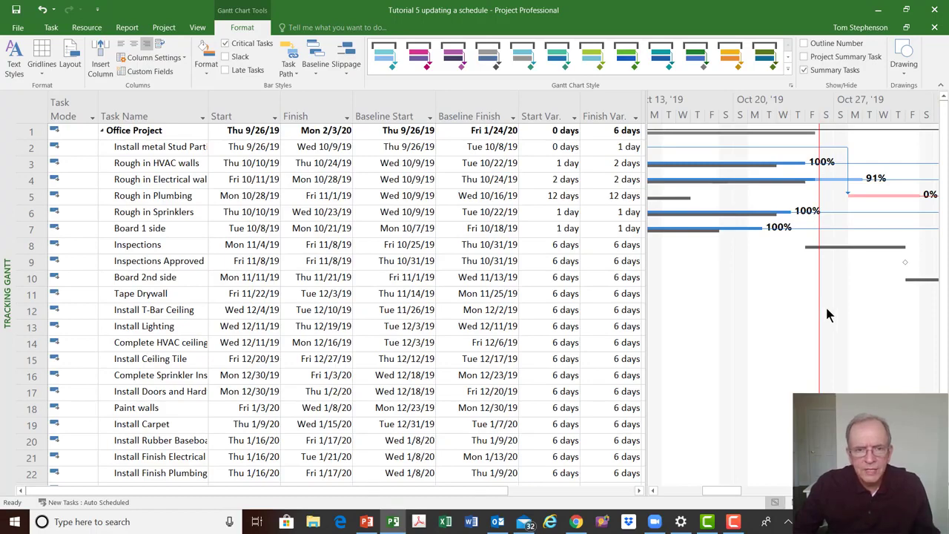
{"action": "right_click", "coordinate": [38, 110]}
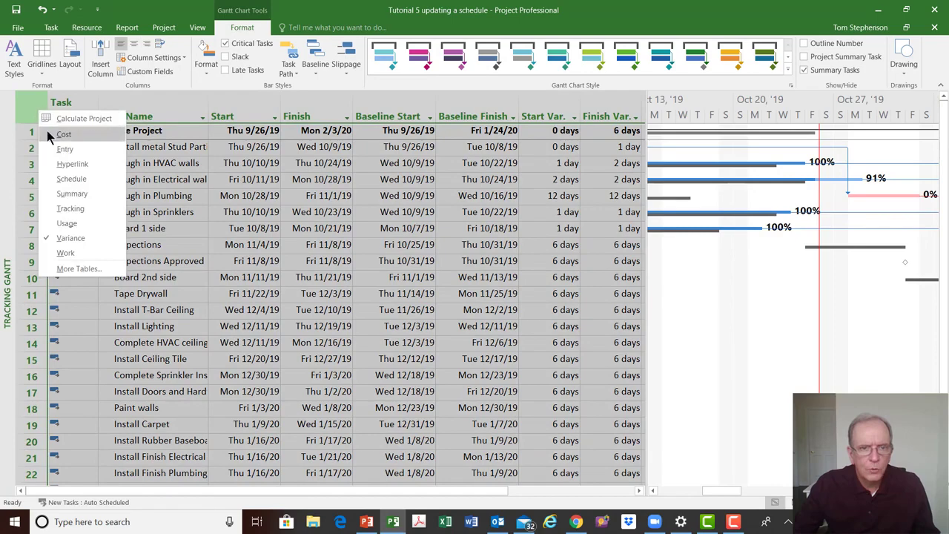
{"action": "left_click", "coordinate": [47, 130]}
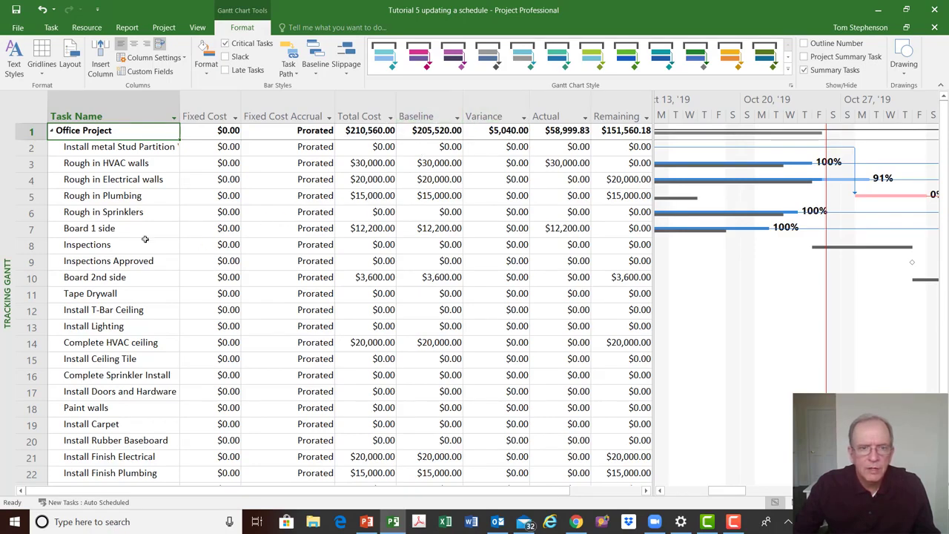
Switch the Tracking Gantt back to the Entry table
{"action": "left_click", "coordinate": [20, 104]}
{"action": "right_click", "coordinate": [19, 104]}
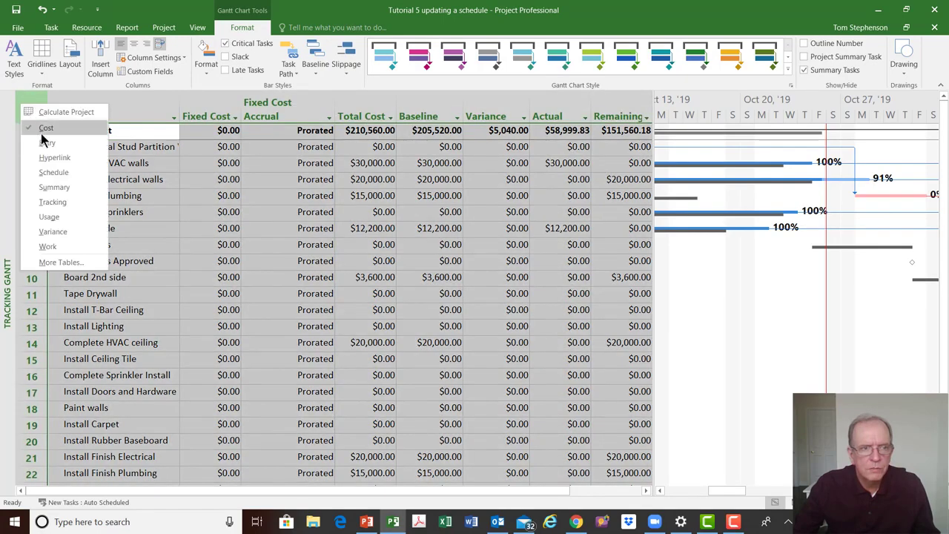
{"action": "left_click", "coordinate": [45, 143]}
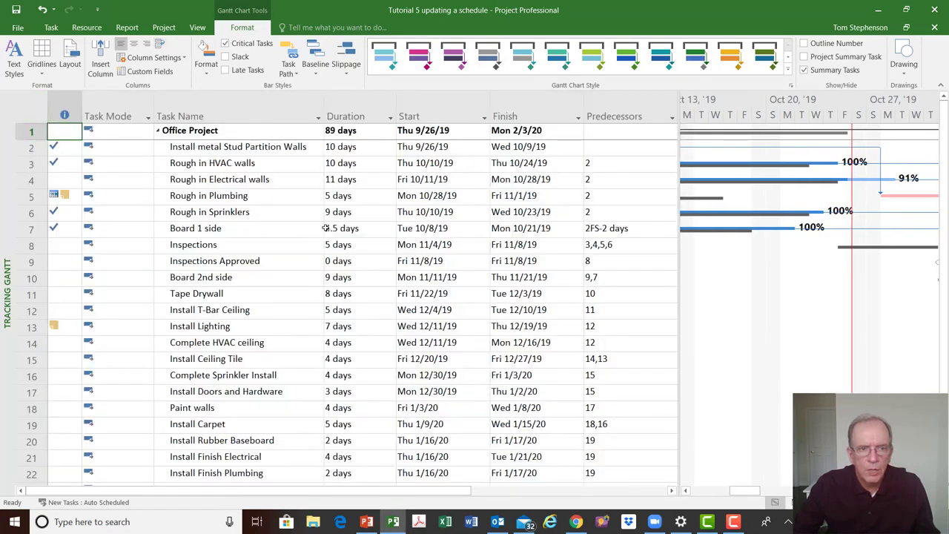
{"action": "scroll", "coordinate": [400, 246], "scroll_direction": "down", "scroll_amount": 1}
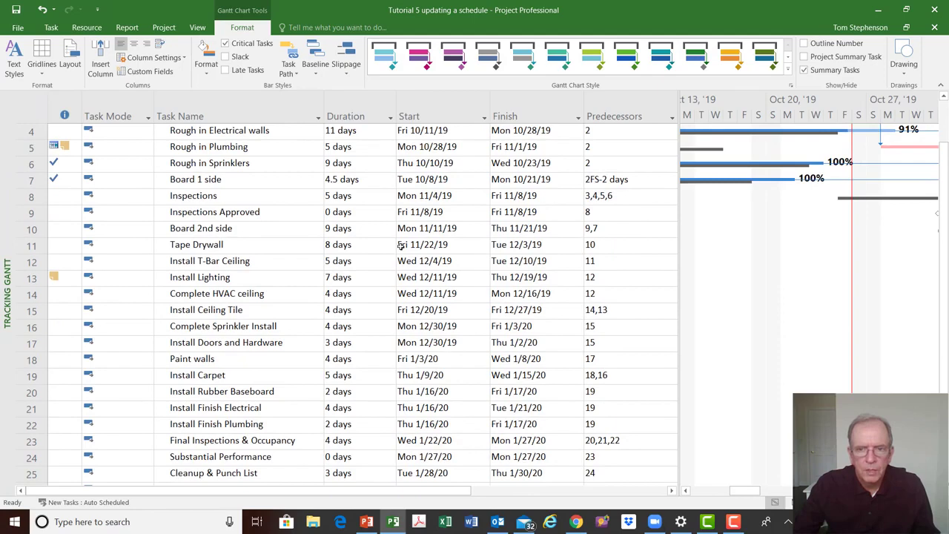
{"action": "scroll", "coordinate": [399, 246], "scroll_direction": "up", "scroll_amount": 1}
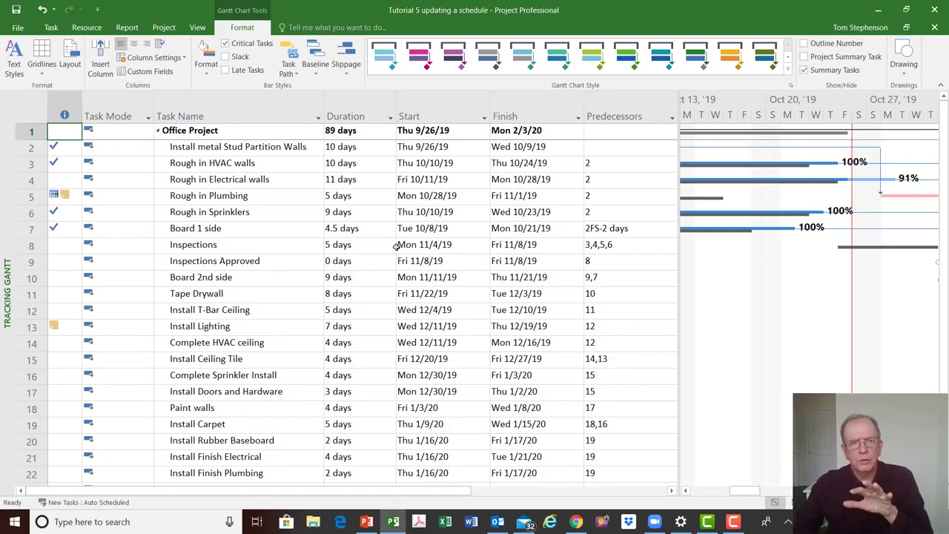
Open the Clear Baseline and Set Baseline dialogs to review their options, closing each without applying
{"action": "left_click", "coordinate": [164, 27]}
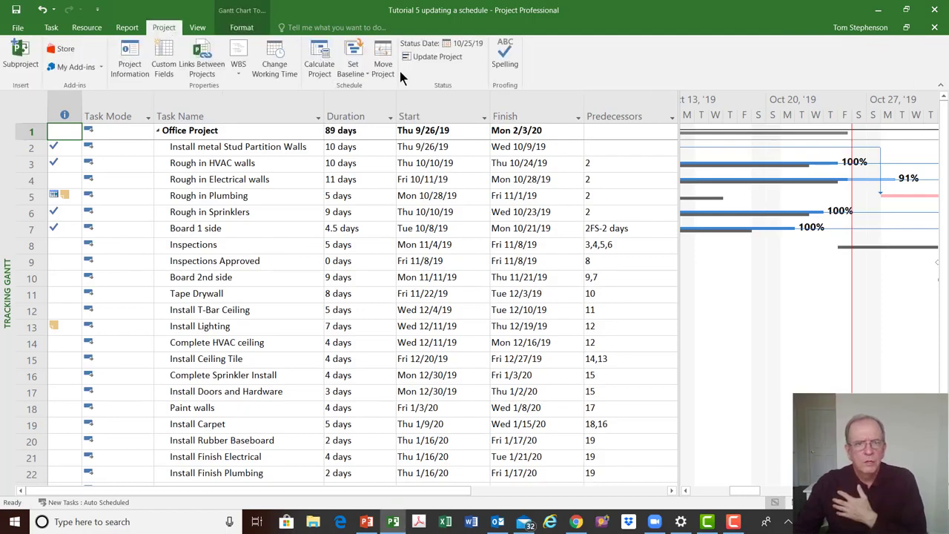
{"action": "left_click", "coordinate": [353, 71]}
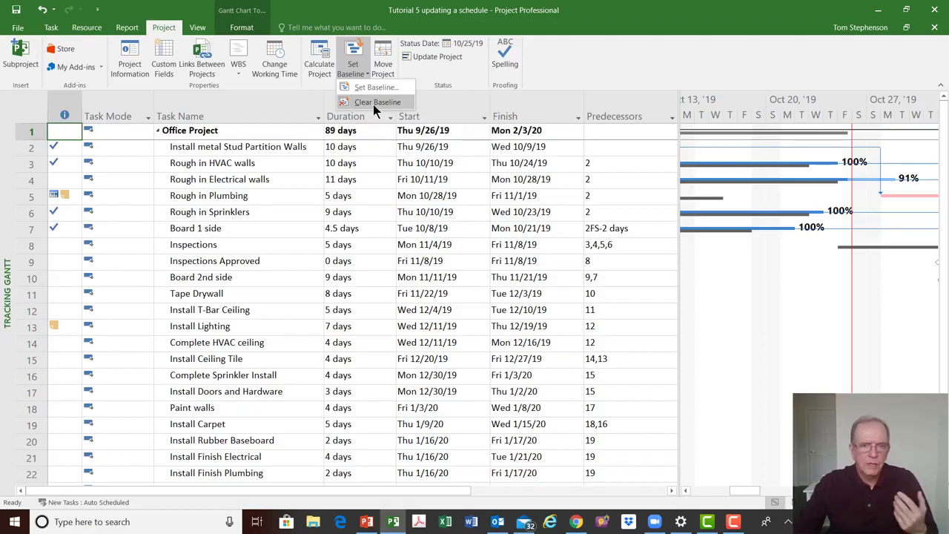
{"action": "left_click", "coordinate": [375, 103]}
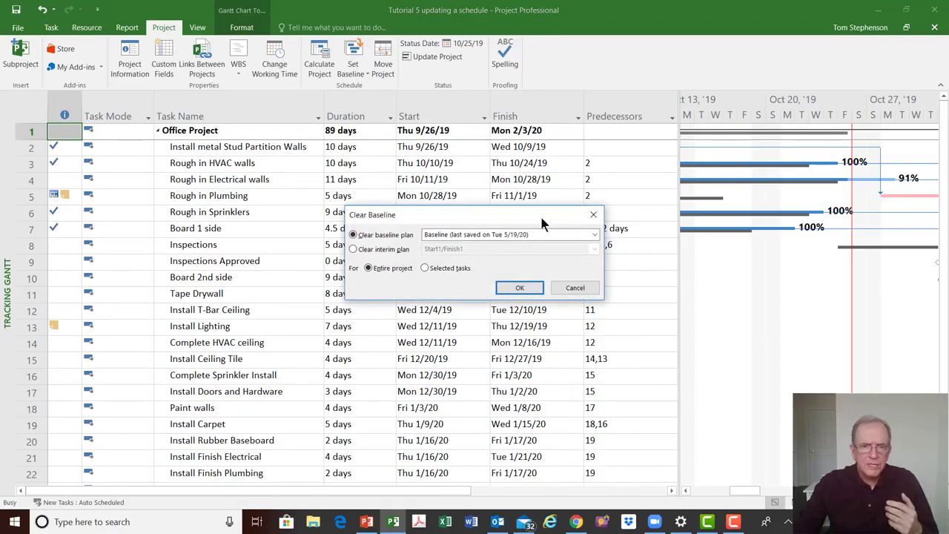
{"action": "left_click", "coordinate": [593, 216]}
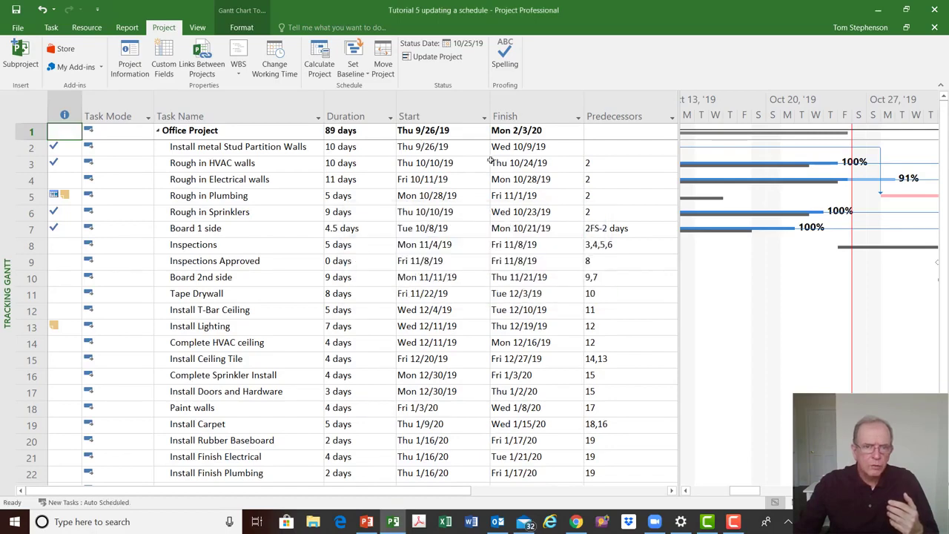
{"action": "left_click", "coordinate": [357, 74]}
{"action": "left_click", "coordinate": [363, 89]}
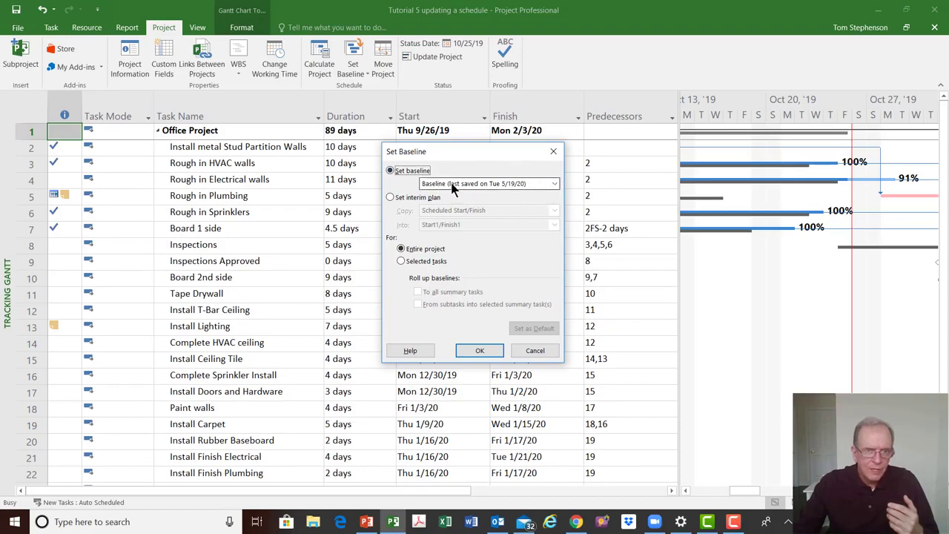
{"action": "left_click", "coordinate": [554, 153]}
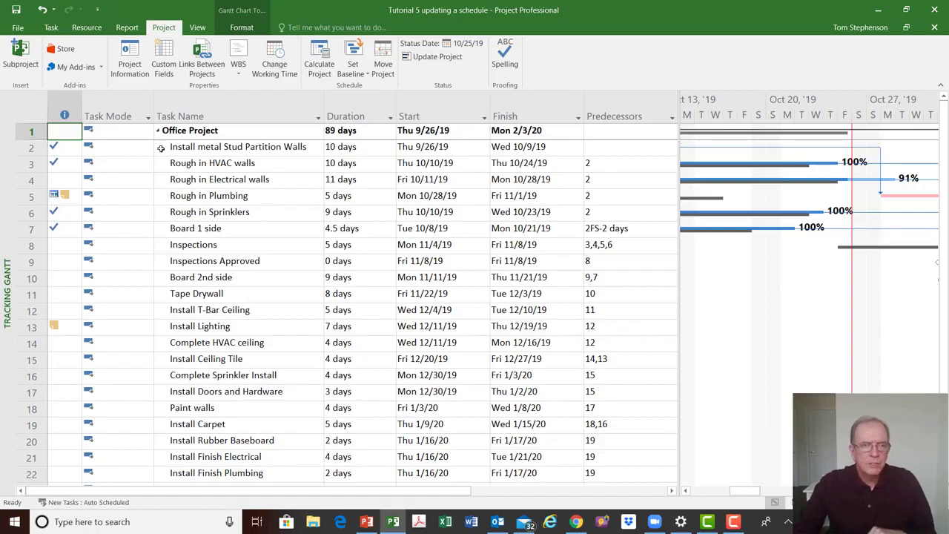
Apply the Variance table to the Tracking Gantt and review the baseline start and finish columns
{"action": "right_click", "coordinate": [30, 107]}
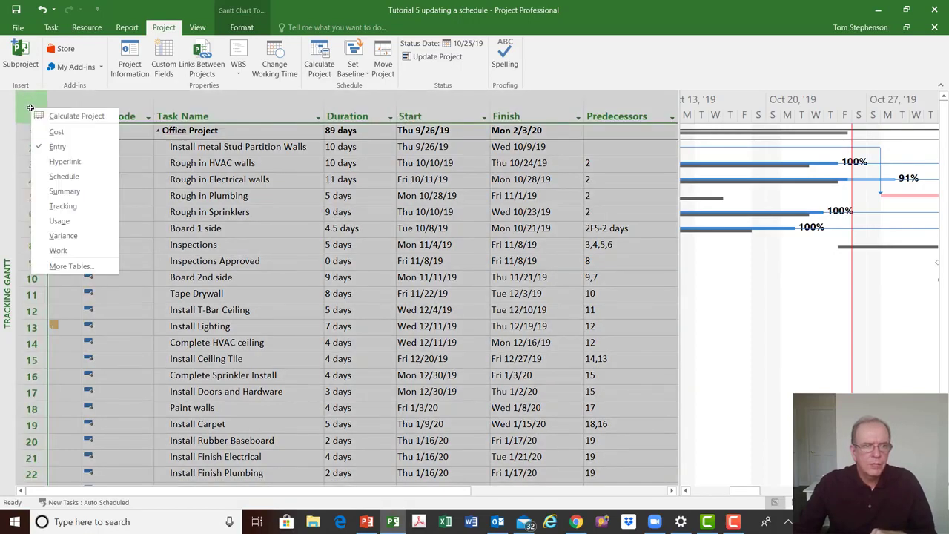
{"action": "left_click", "coordinate": [72, 234]}
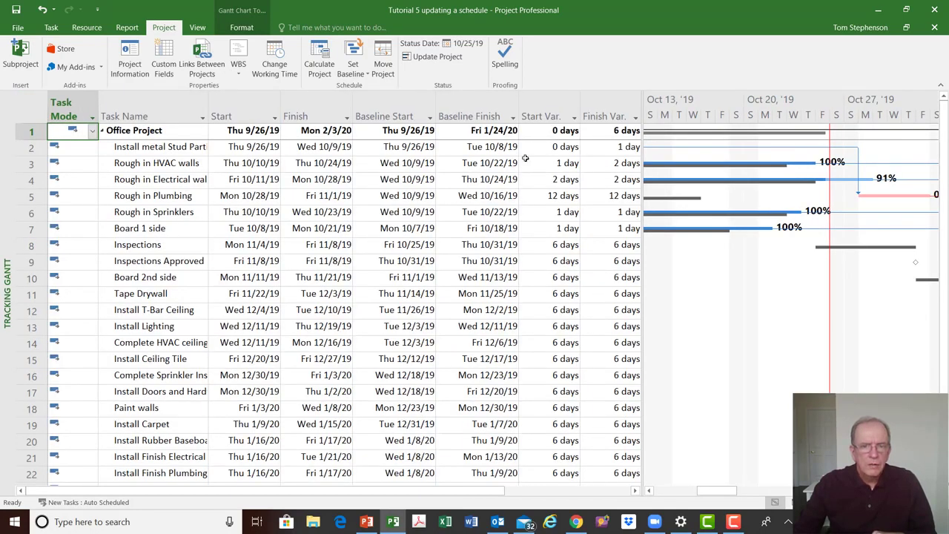
{"action": "left_click", "coordinate": [458, 116]}
{"action": "left_click", "coordinate": [399, 109]}
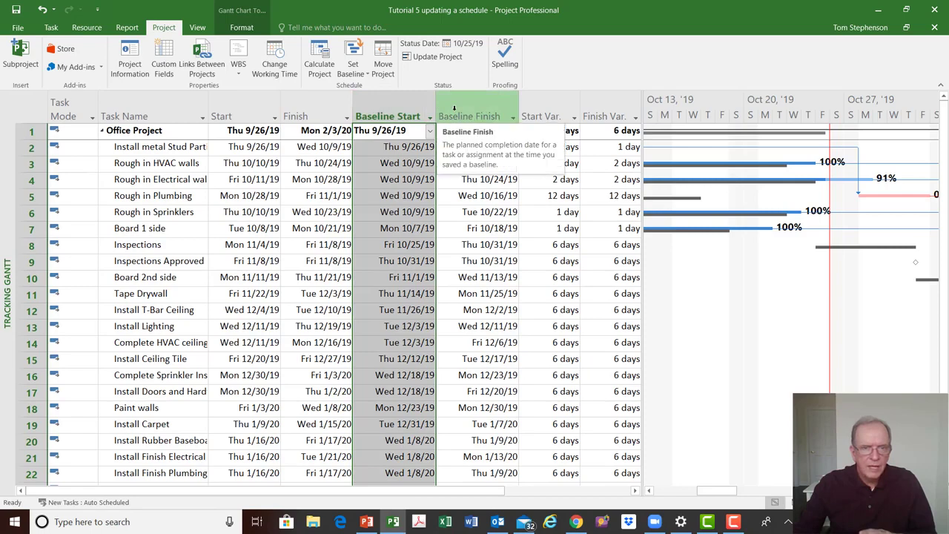
{"action": "left_click", "coordinate": [349, 77]}
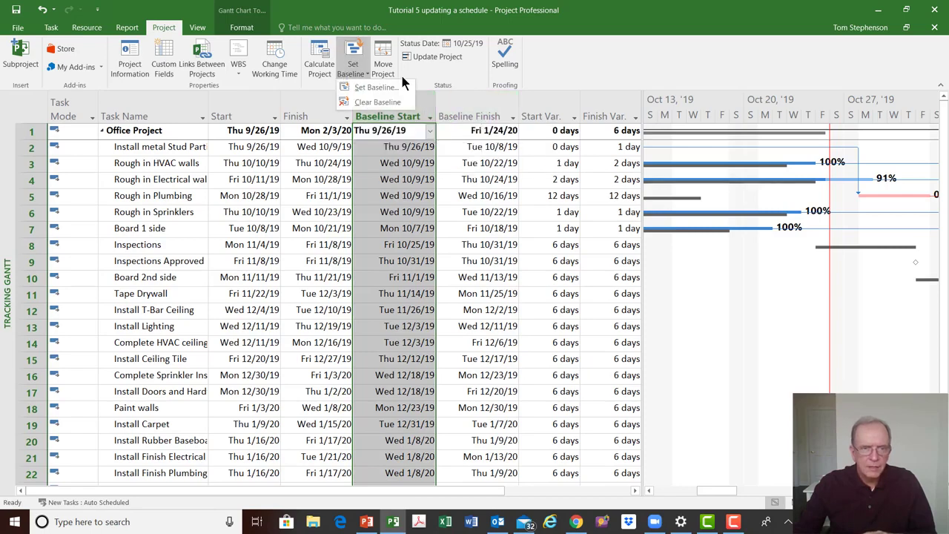
{"action": "left_click", "coordinate": [460, 75]}
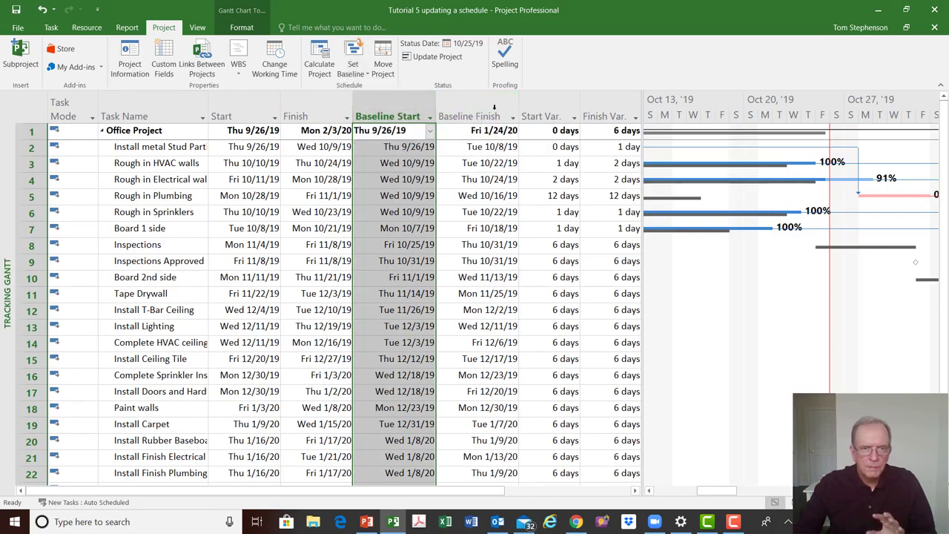
{"action": "left_click", "coordinate": [482, 180]}
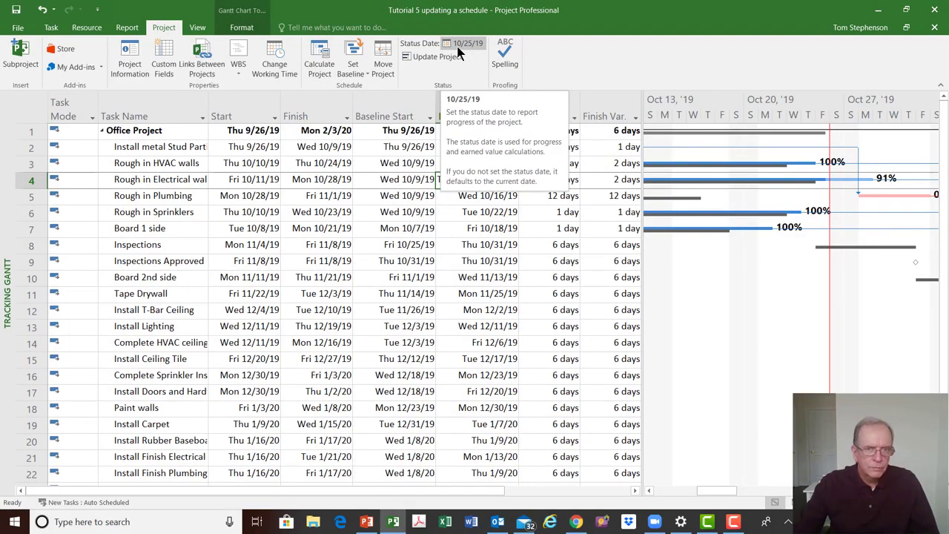
Open the chart's Gridlines settings and inspect the Status Date line, closing without changes
{"action": "right_click", "coordinate": [779, 340]}
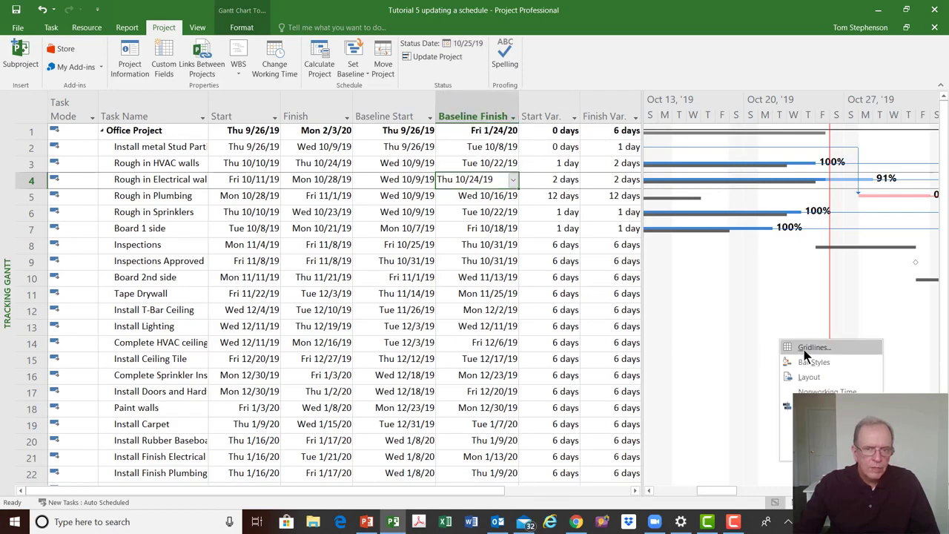
{"action": "left_click", "coordinate": [808, 348]}
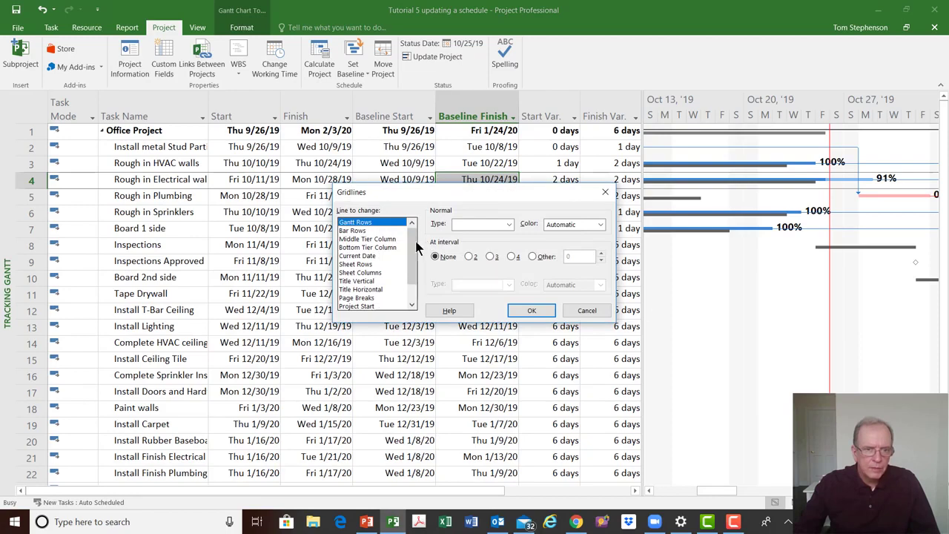
{"action": "left_click_drag", "start_coordinate": [416, 243], "coordinate": [417, 286]}
{"action": "left_click", "coordinate": [387, 297]}
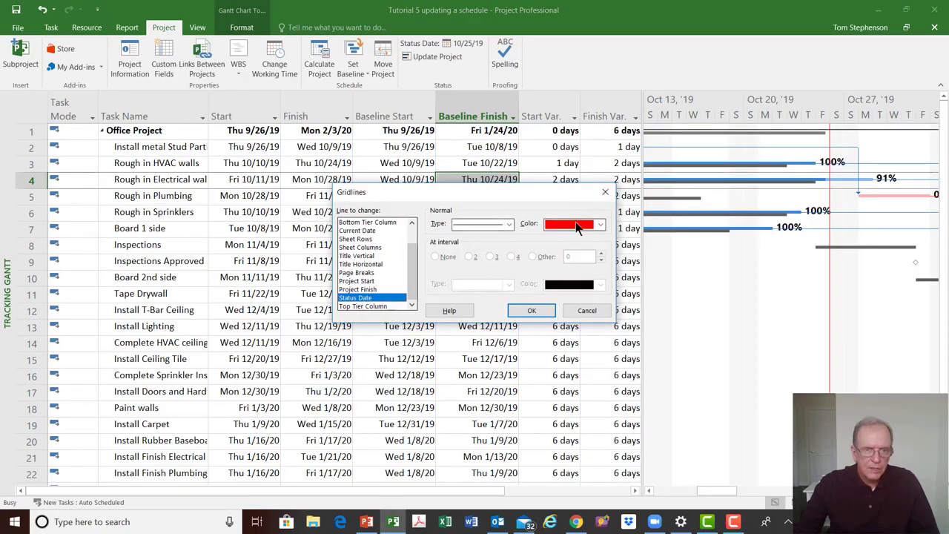
{"action": "left_click", "coordinate": [605, 194]}
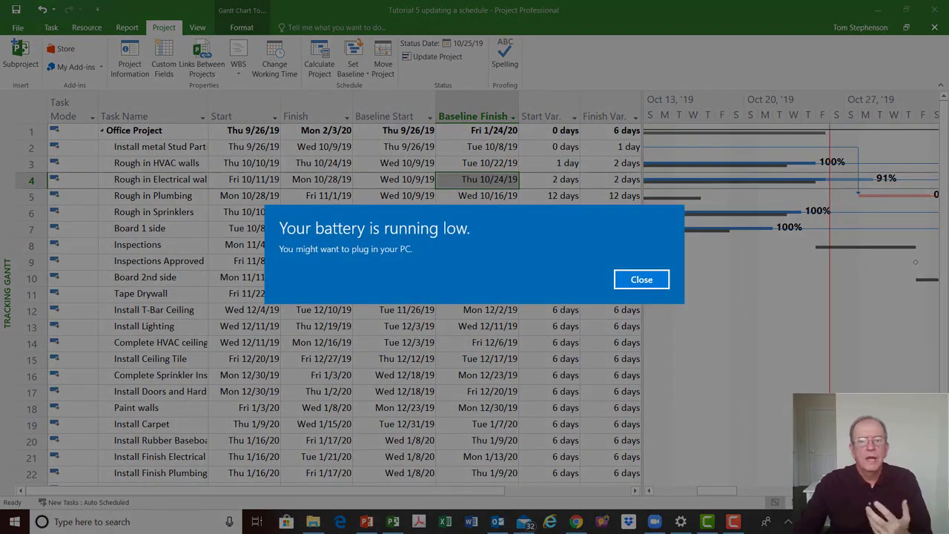
{"action": "left_click", "coordinate": [641, 282]}
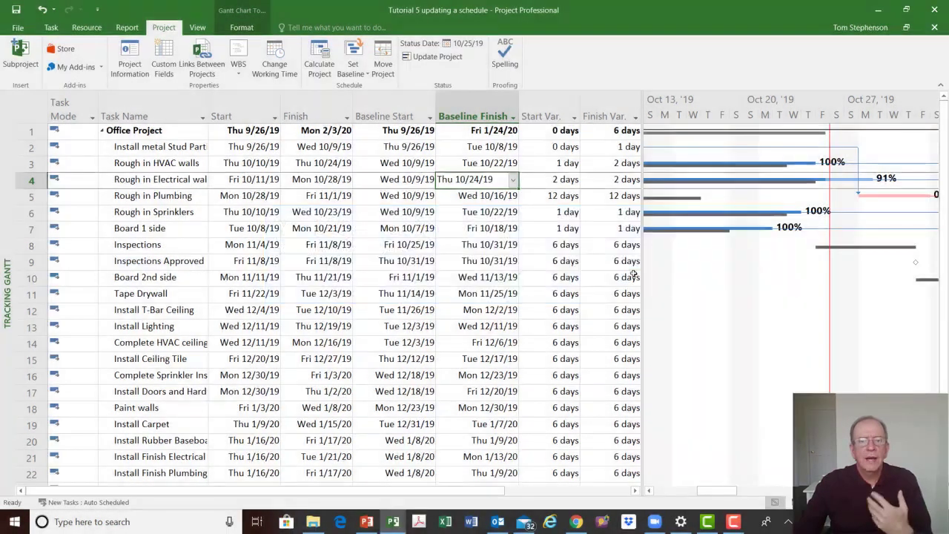